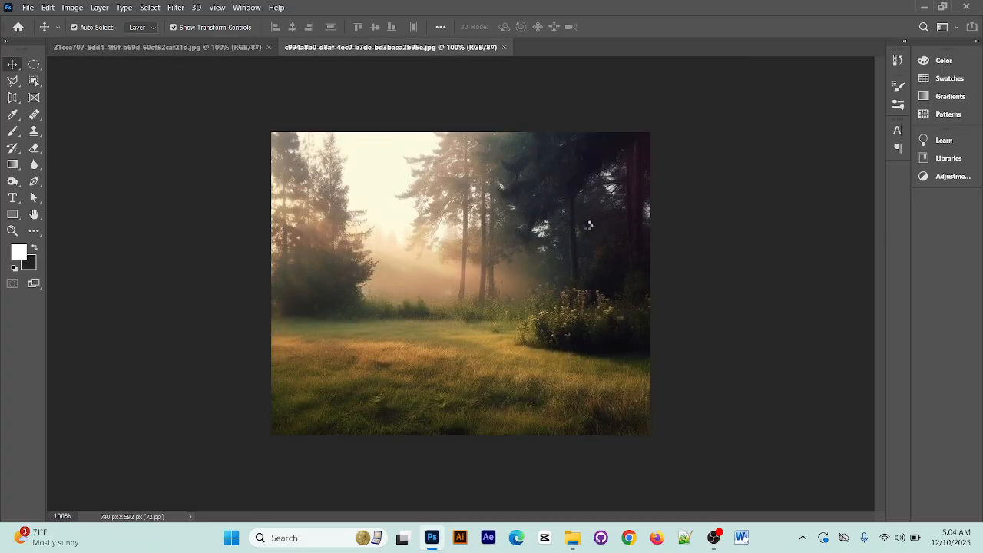
Look over the three open images: the night palace portrait, the forest meadow and the horse
click(461, 47)
click(158, 50)
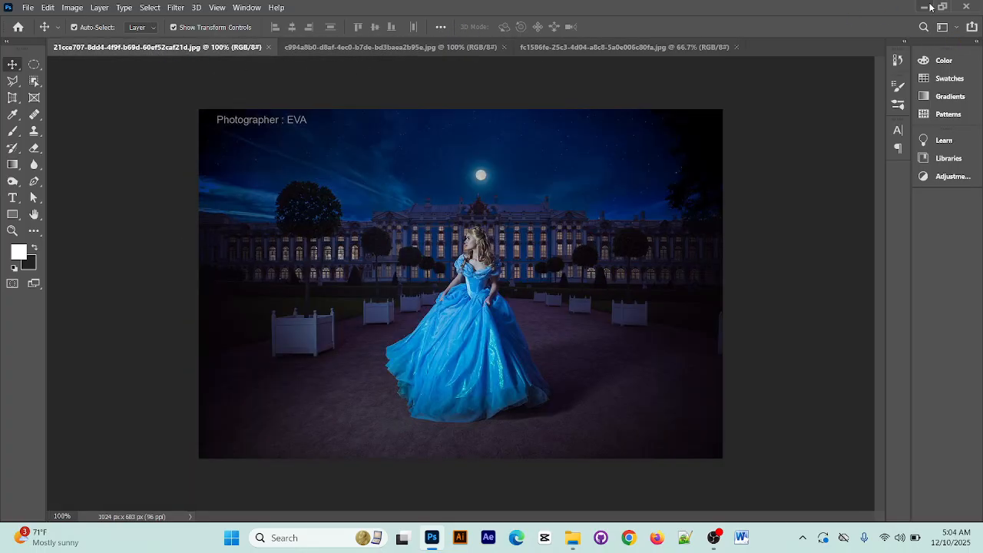
click(387, 51)
click(634, 47)
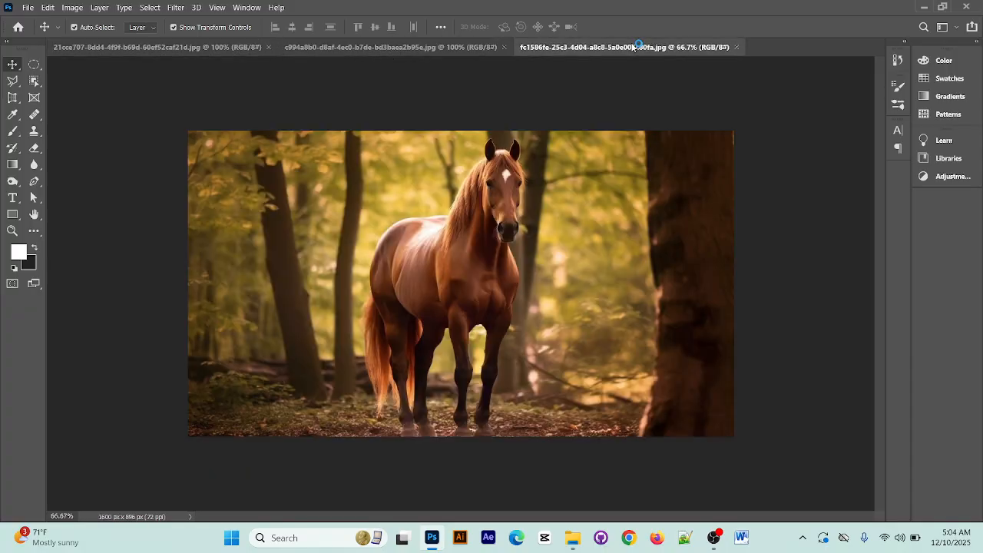
Open Practical Set 02 (1) from the Downloads folder, skim its job specifications through the sample image on page 12, and close it
click(924, 7)
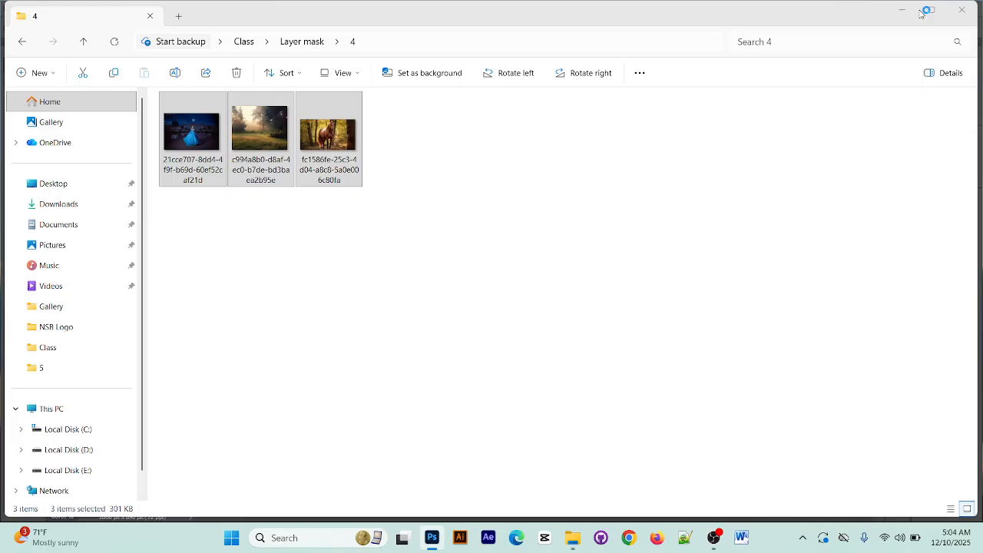
click(101, 202)
click(350, 252)
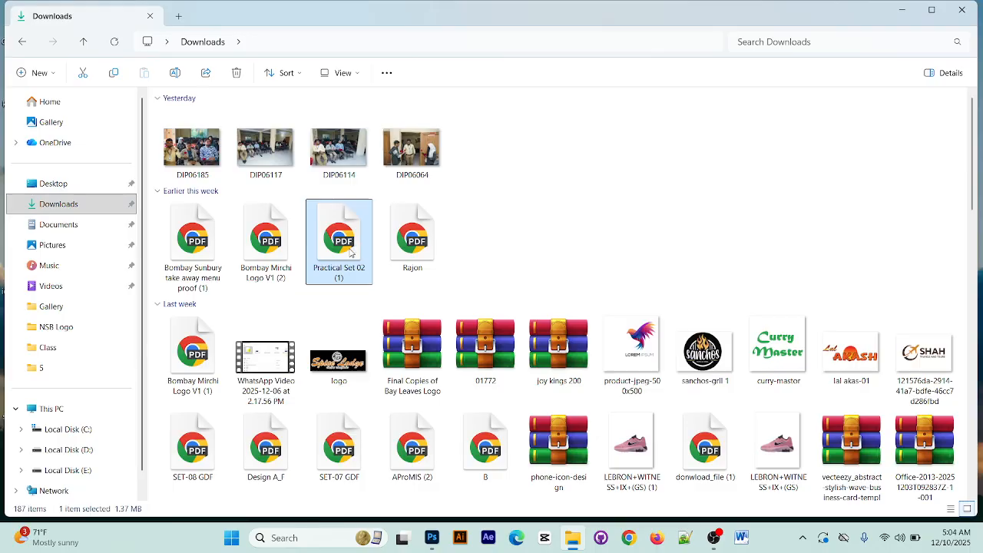
double_click(350, 248)
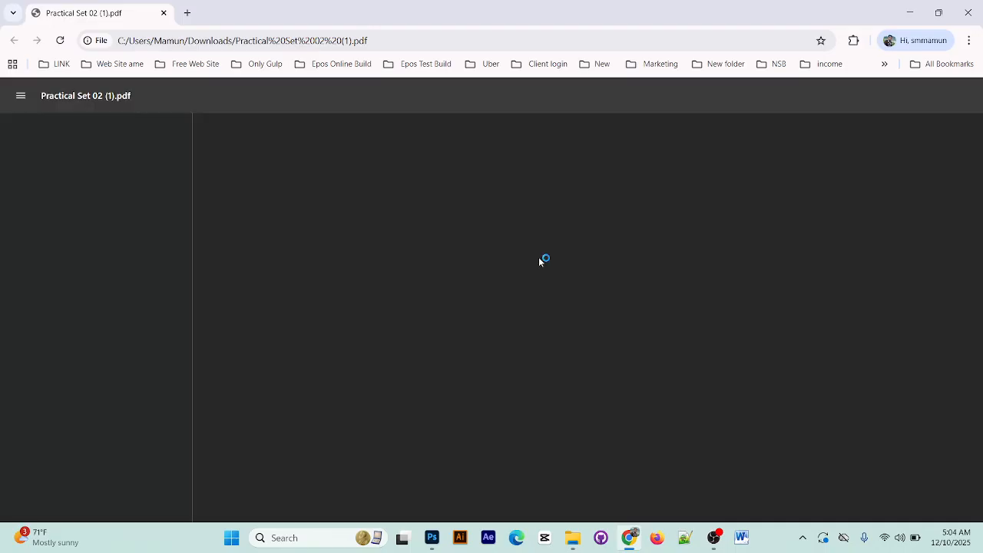
scroll(592, 272, down, 10)
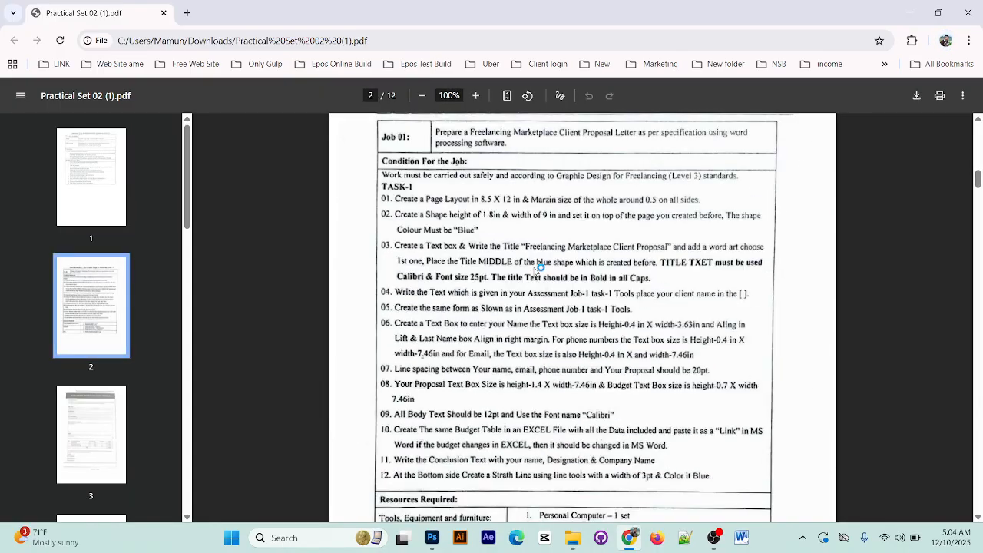
scroll(540, 266, down, 20)
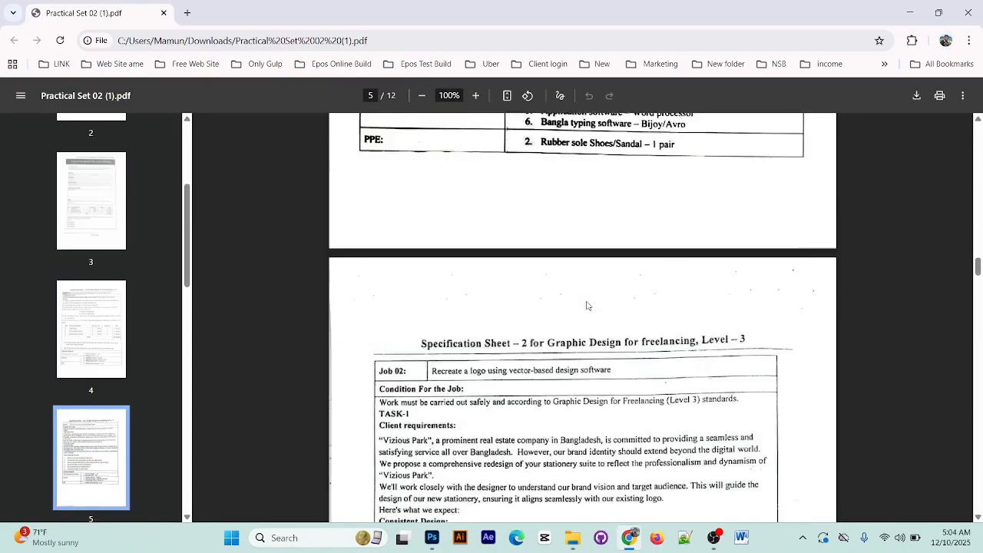
scroll(587, 306, down, 20)
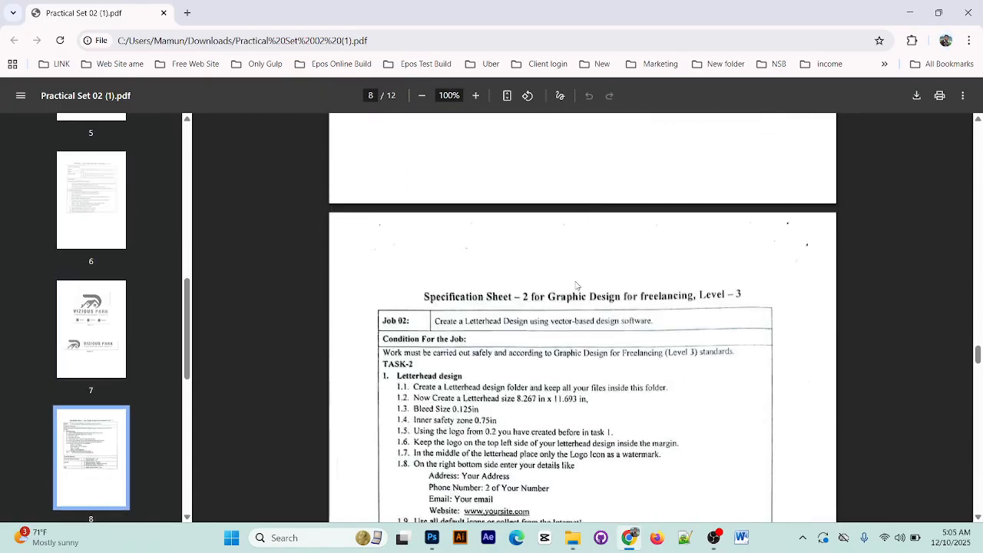
scroll(576, 284, down, 20)
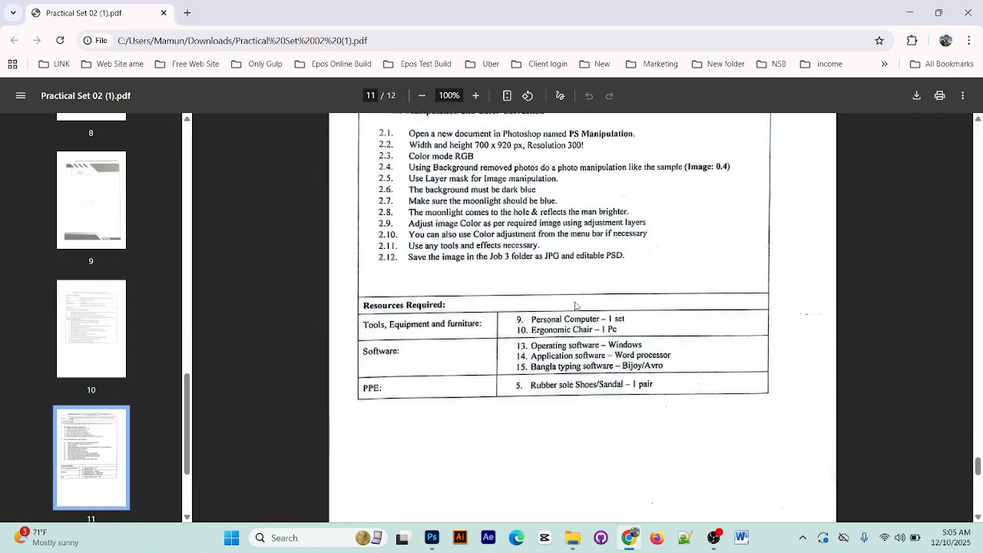
scroll(575, 306, down, 10)
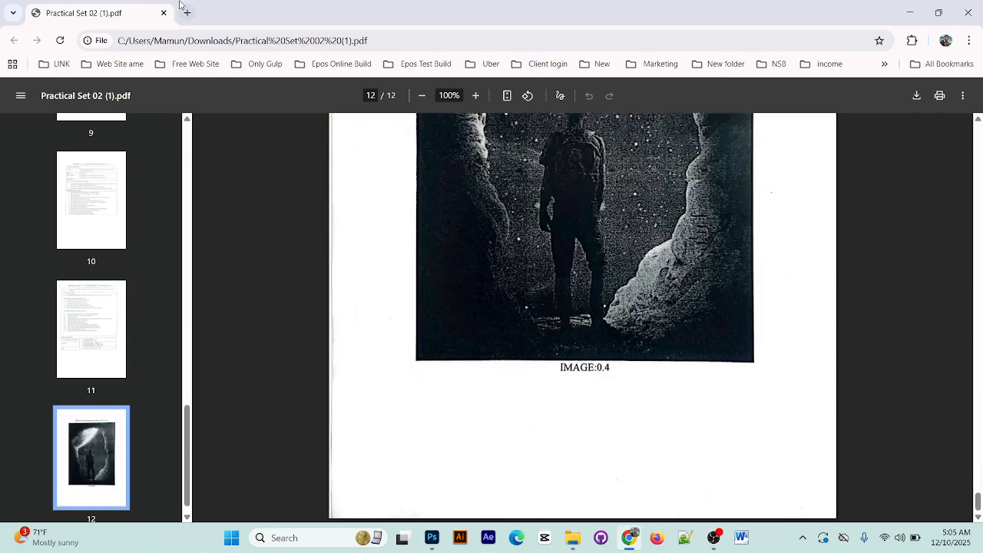
click(967, 12)
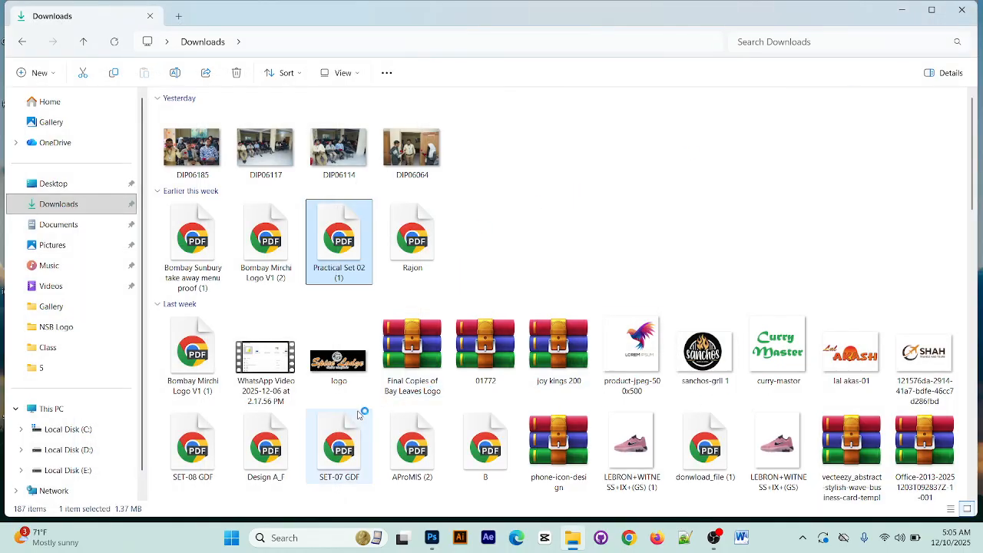
Open the SET-08 GDF PDF from Downloads, skim its written questions, and close it
scroll(341, 430, down, 1)
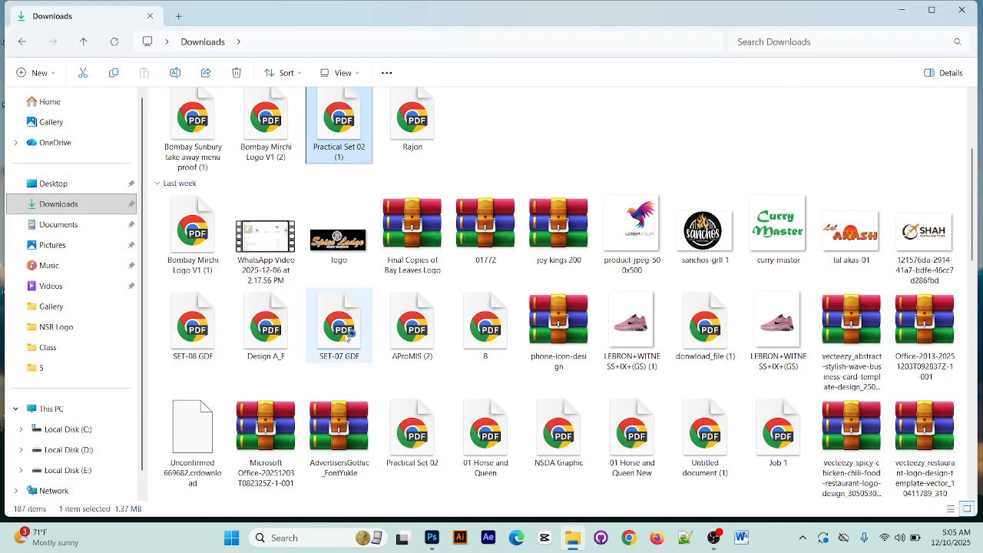
click(201, 336)
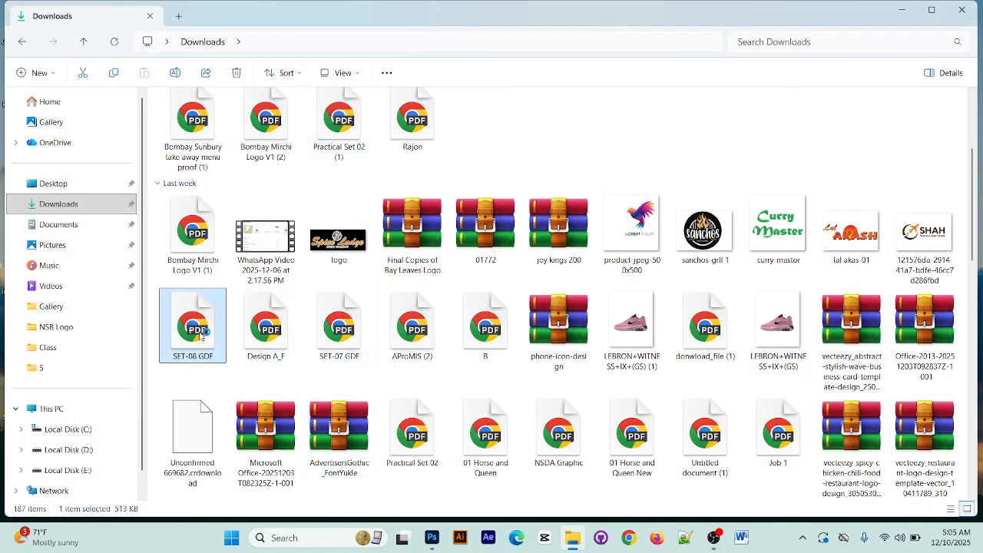
double_click(201, 336)
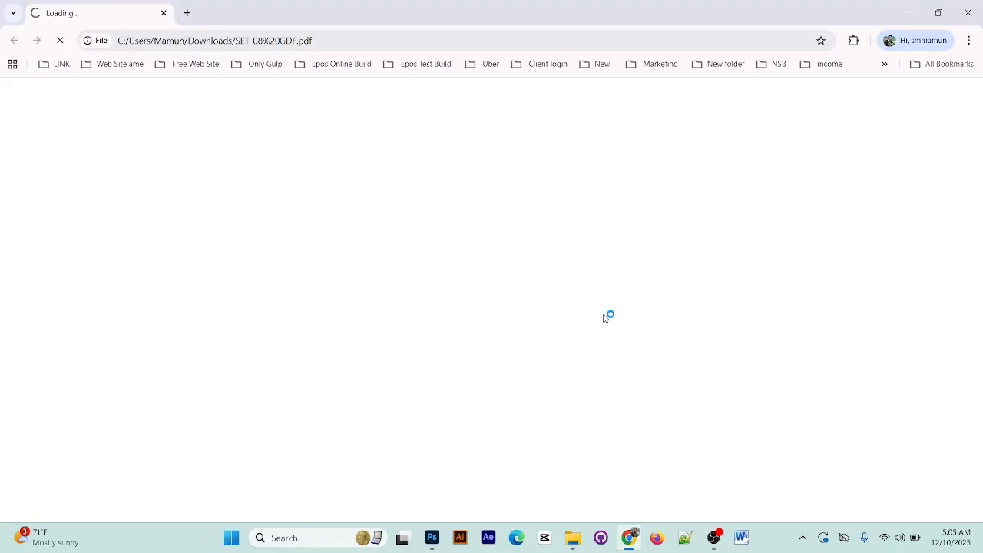
scroll(616, 324, down, 15)
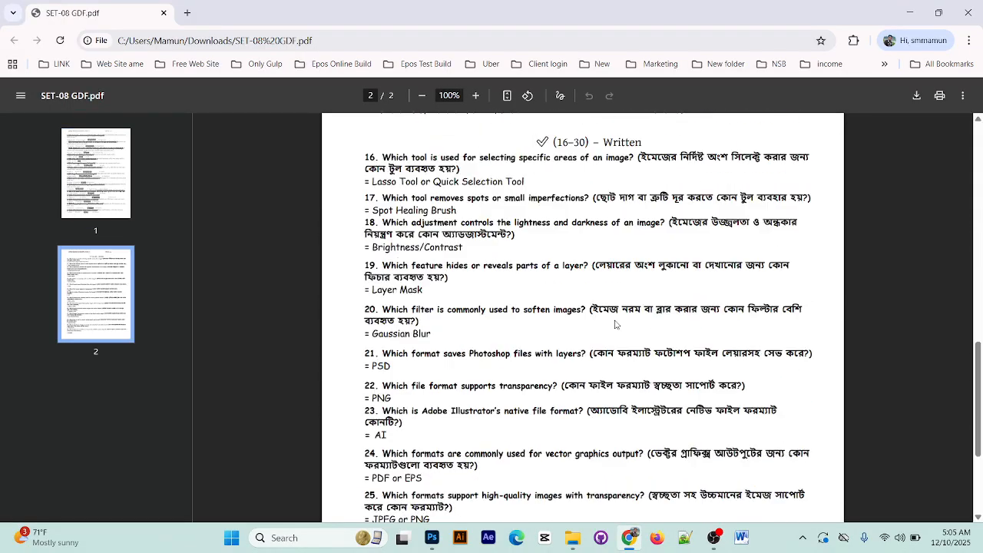
click(967, 14)
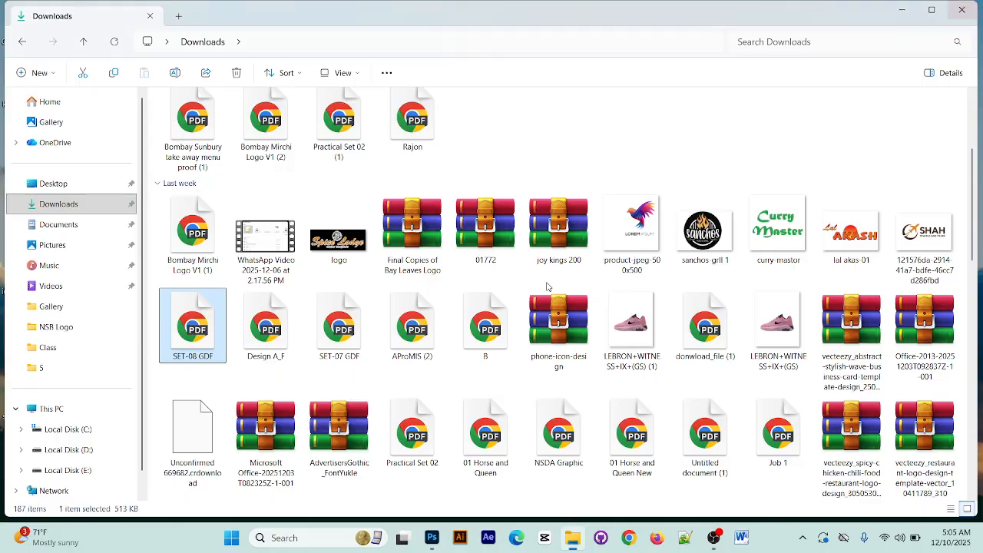
Open the NSDA Graphic PDF from Downloads, skim its questions and answers, and close it
scroll(682, 327, down, 5)
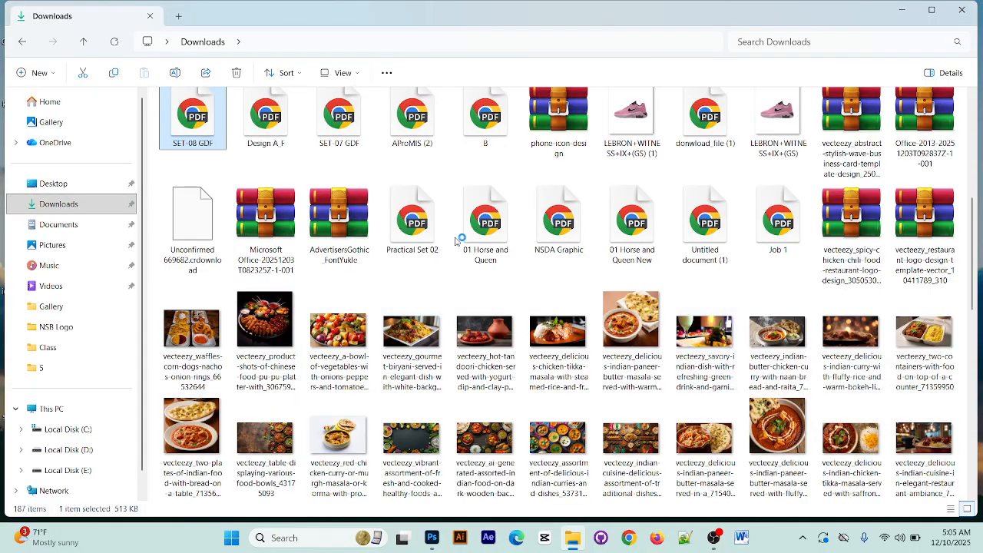
click(544, 253)
double_click(544, 254)
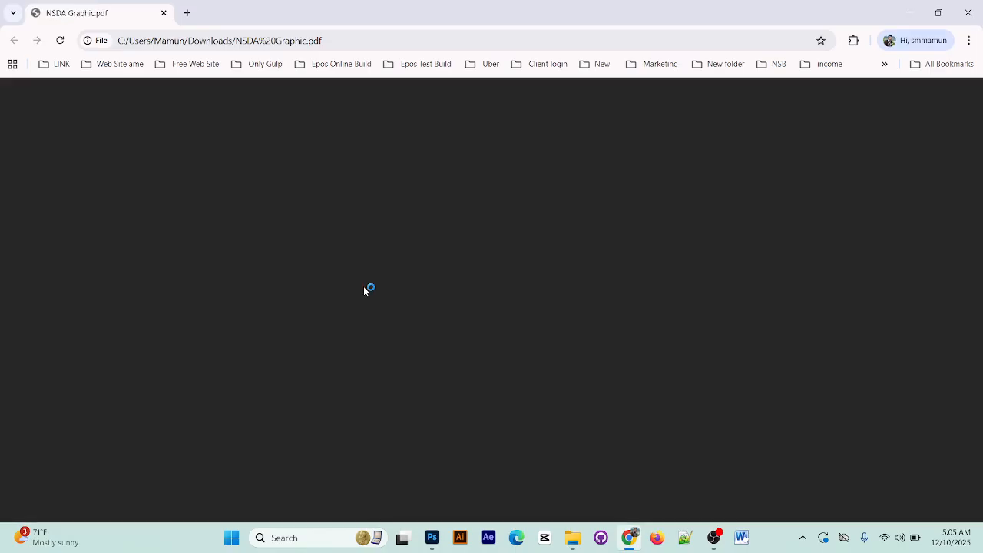
scroll(609, 295, down, 20)
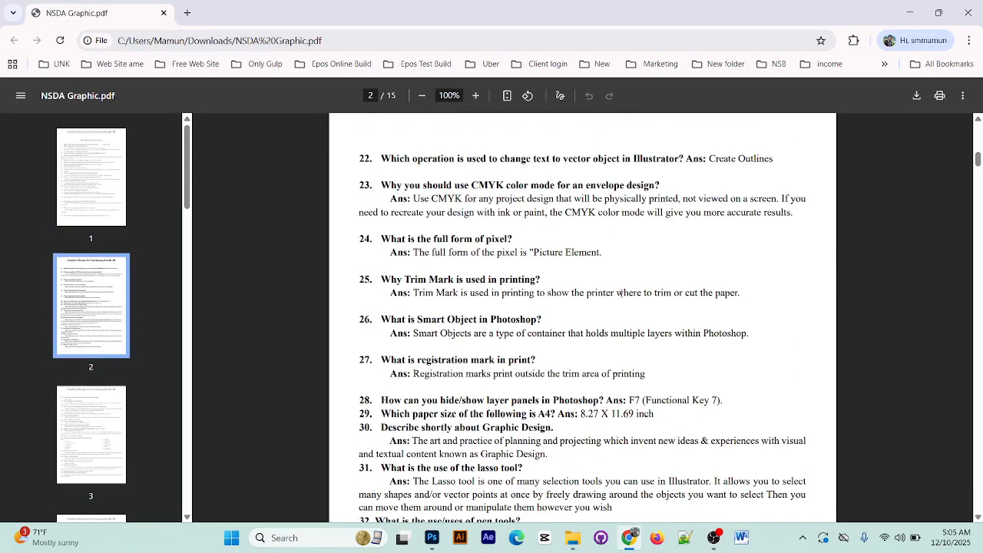
click(968, 12)
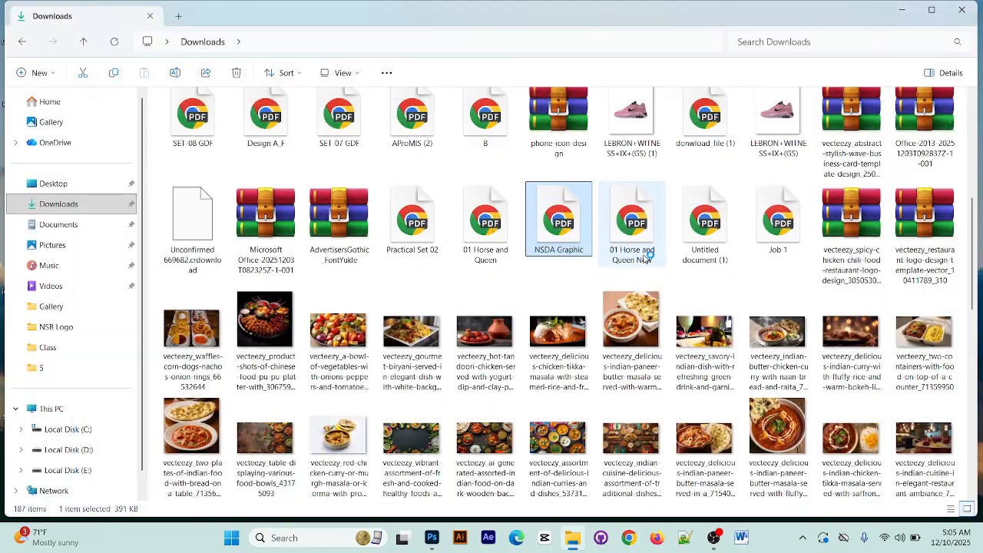
Open the 01 Horse and Queen New PDF from Downloads at its first page
click(629, 229)
double_click(630, 228)
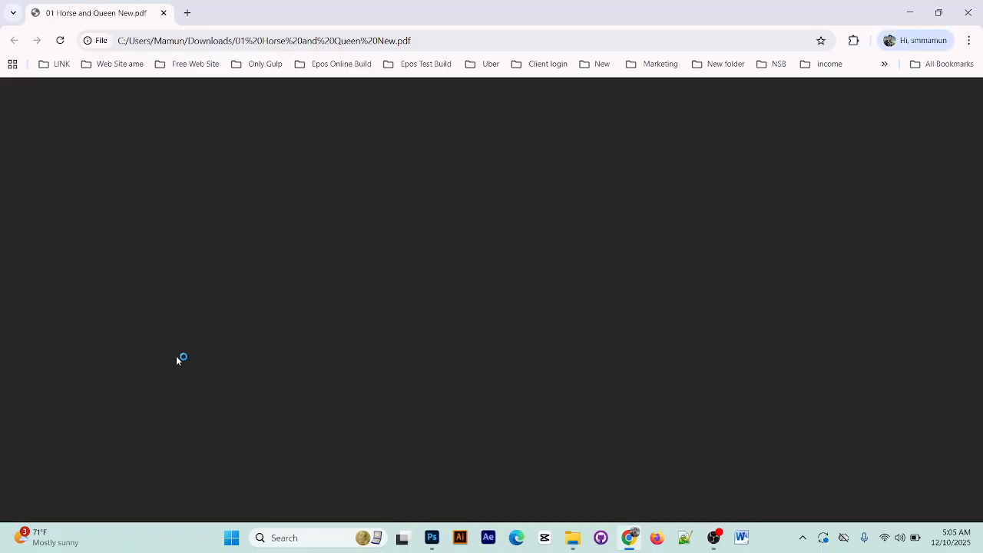
scroll(693, 319, down, 3)
scroll(693, 325, up, 3)
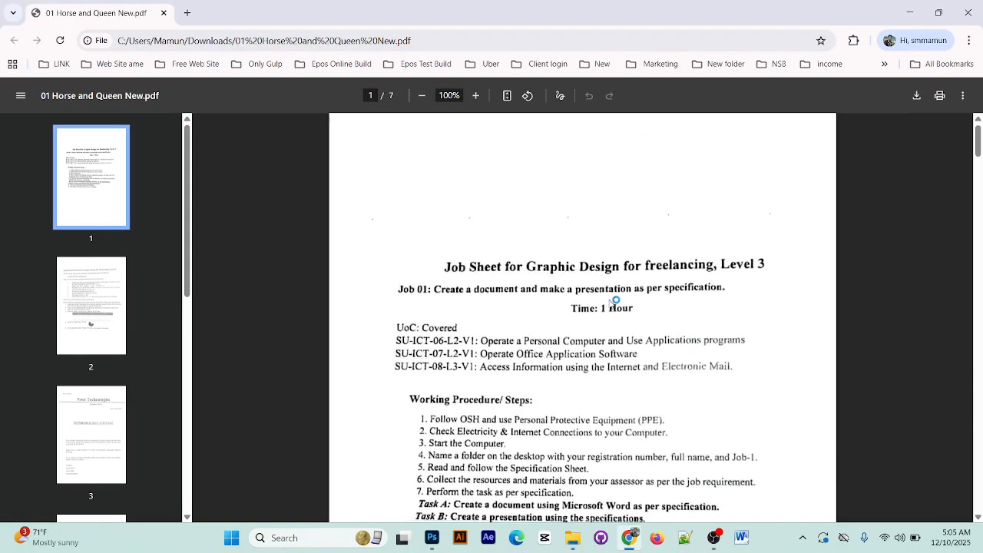
Examine the Job 01 specification sheet on page 2, covering the Task A Word letter and the Task B presentation requirements
scroll(500, 307, down, 12)
scroll(605, 309, down, 3)
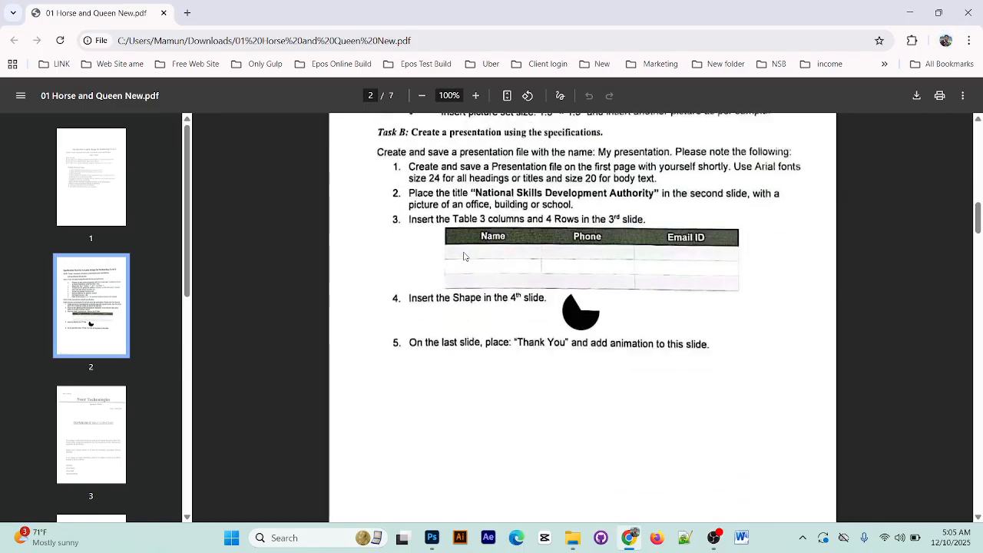
scroll(684, 311, up, 1)
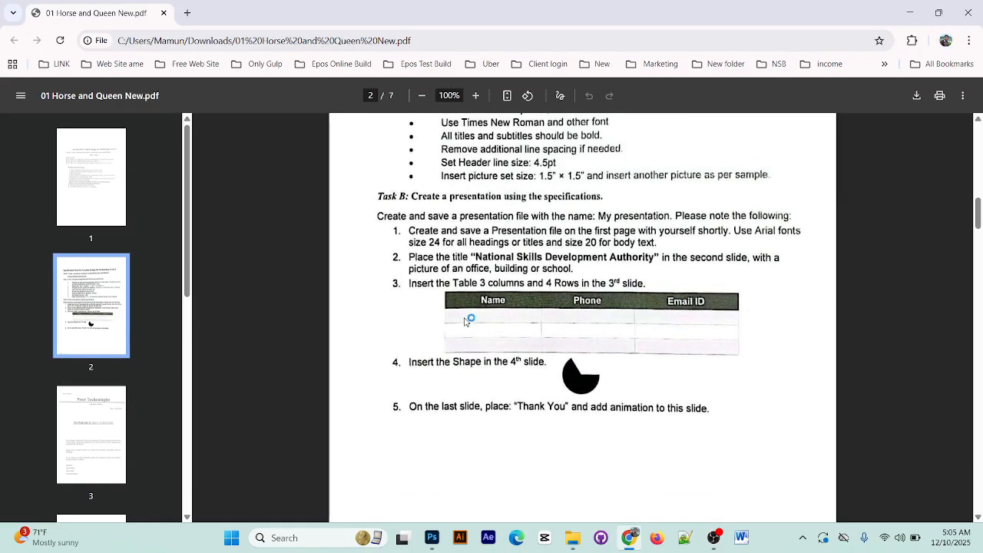
scroll(495, 288, up, 5)
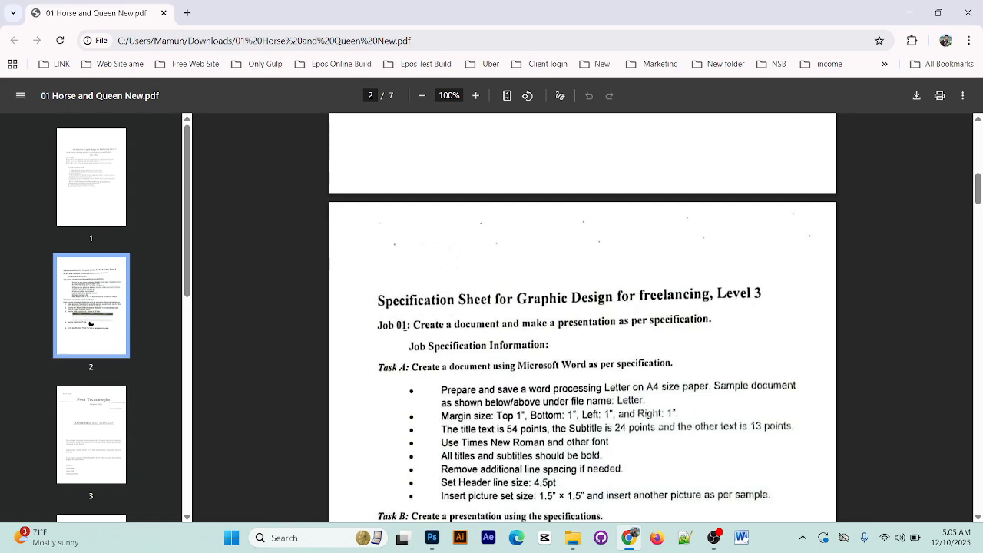
drag(420, 346, 581, 364)
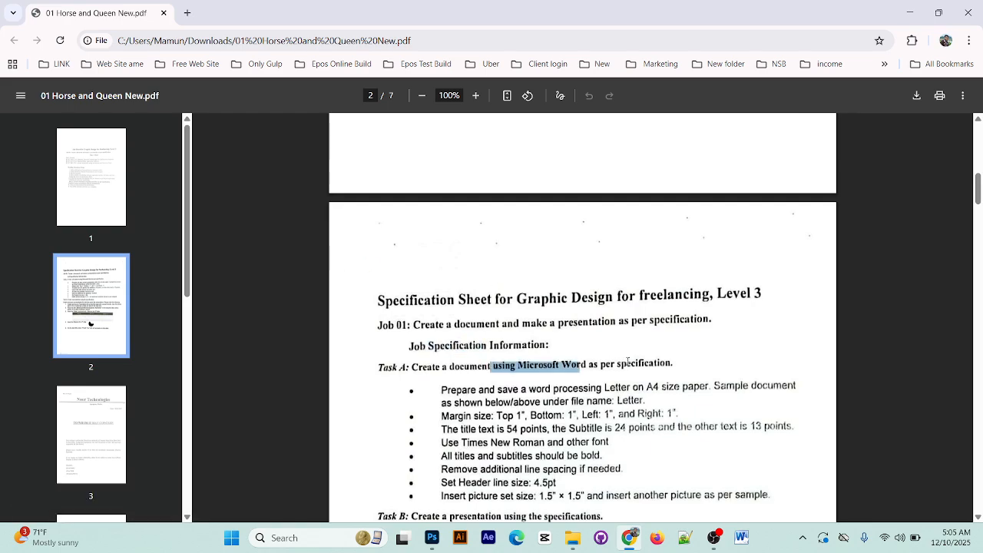
click(646, 360)
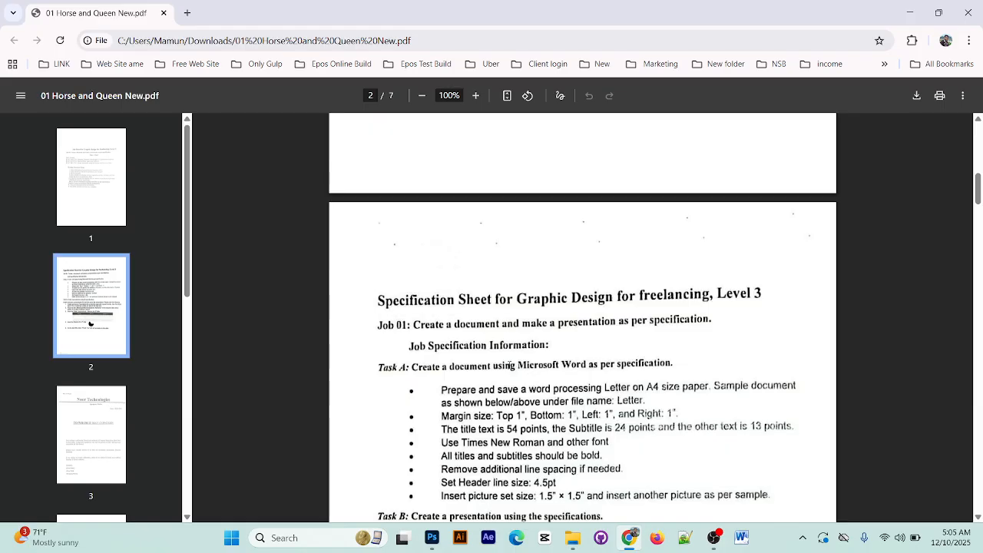
scroll(509, 365, down, 5)
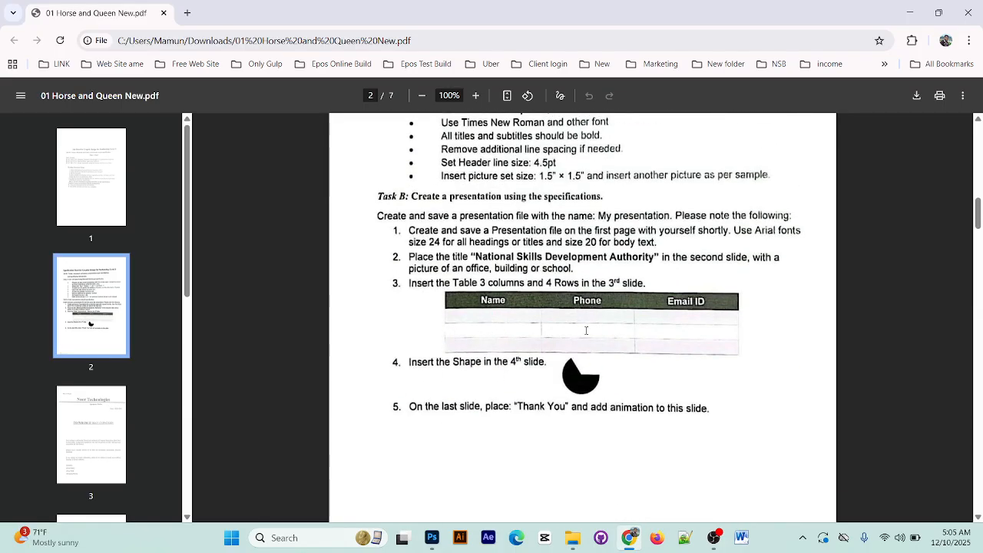
scroll(684, 323, down, 1)
scroll(653, 311, down, 4)
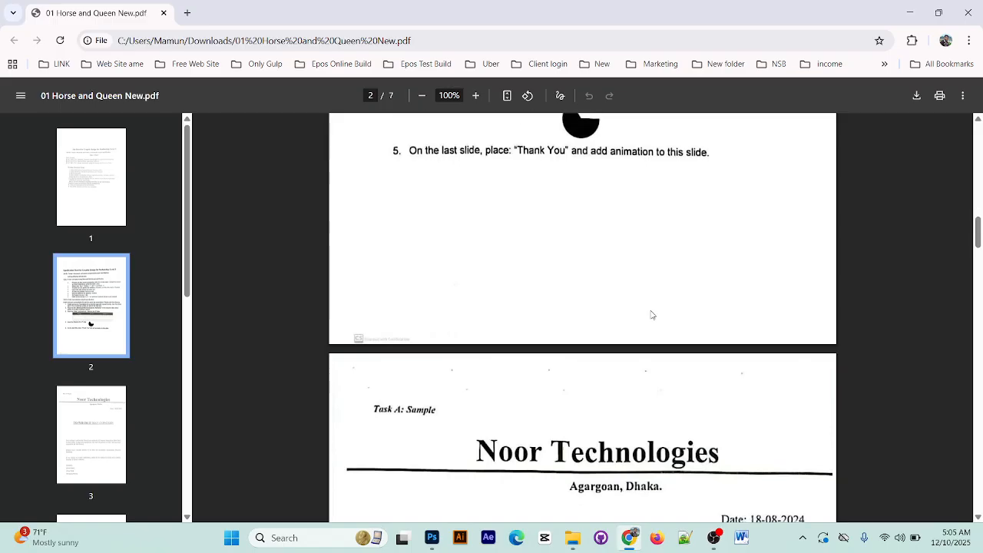
scroll(622, 335, up, 4)
scroll(530, 343, up, 4)
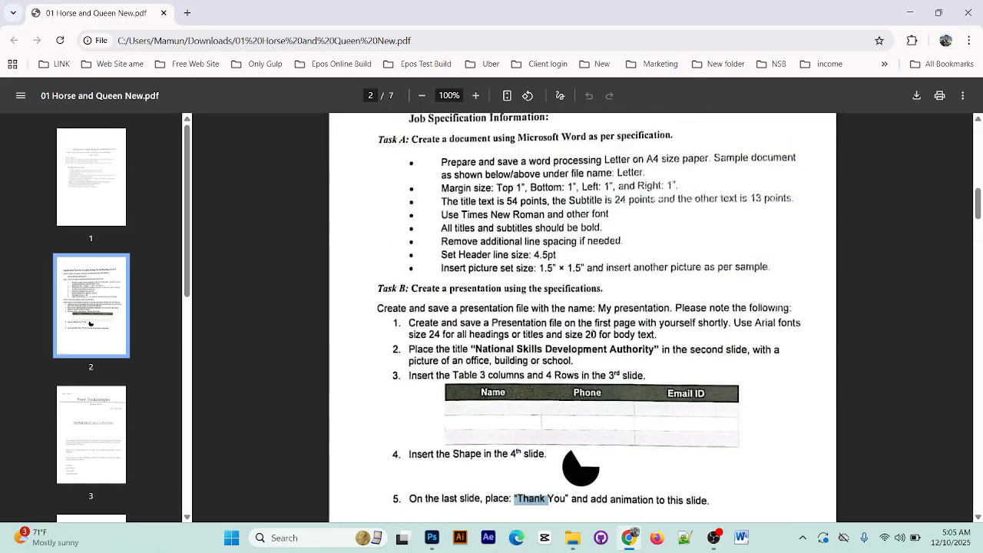
scroll(582, 439, down, 3)
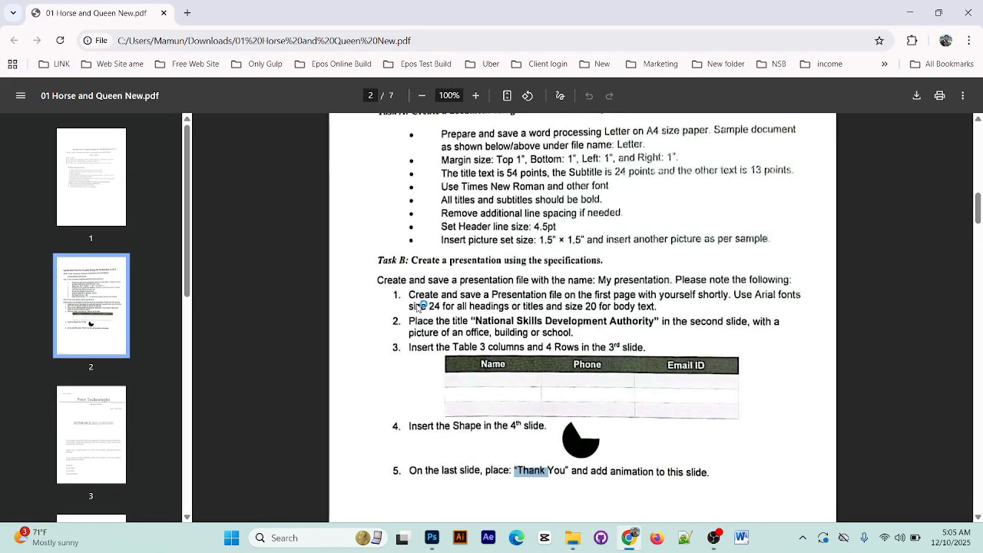
Examine the Task A sample letter on page 3, from the Noor Technologies heading through the body paragraphs
scroll(581, 439, down, 8)
scroll(522, 246, up, 2)
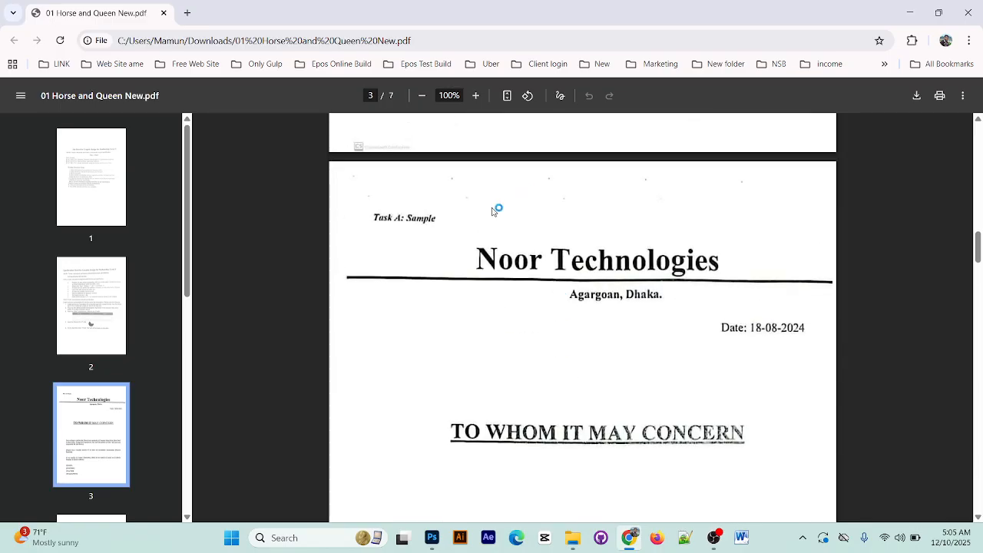
scroll(484, 238, down, 1)
drag(476, 198, 601, 466)
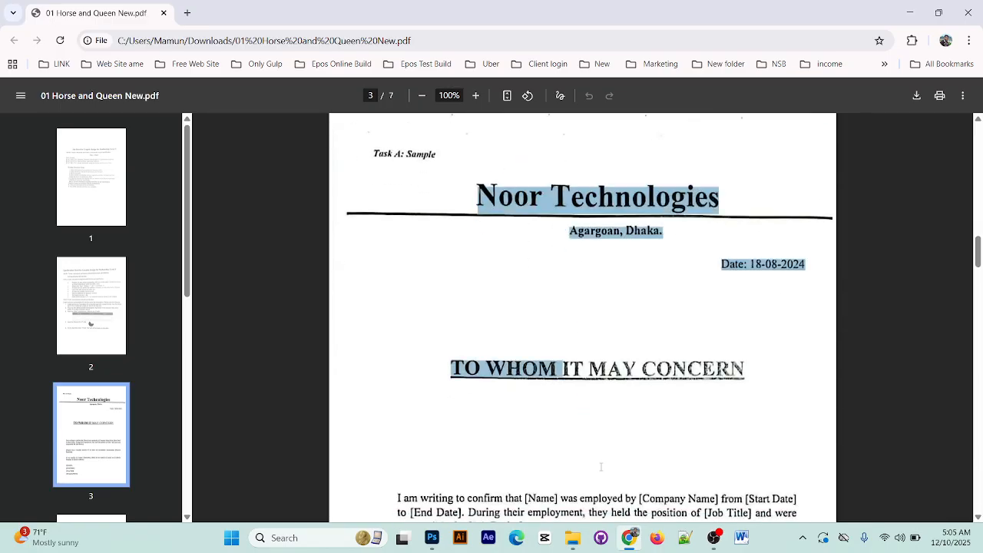
scroll(602, 407, down, 2)
click(607, 398)
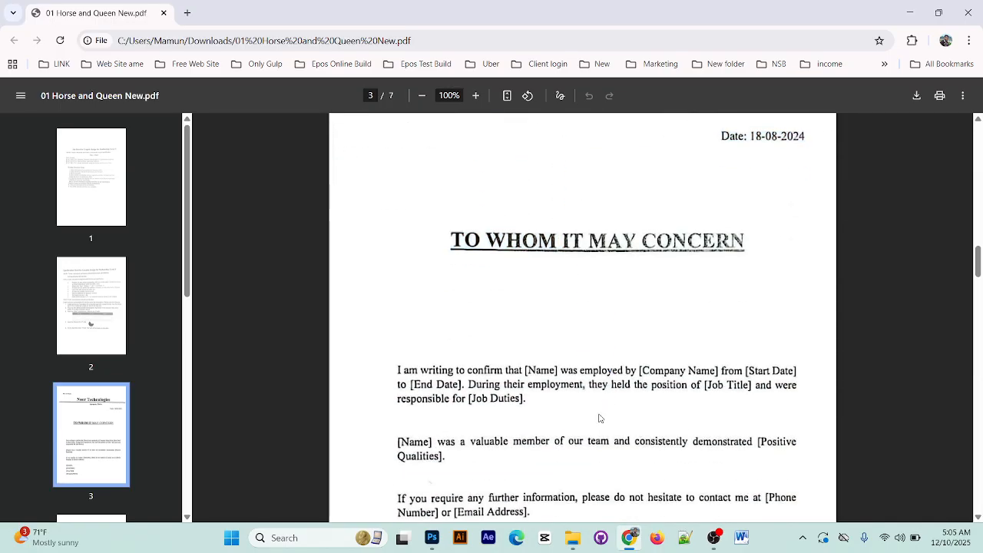
scroll(599, 418, down, 3)
scroll(486, 431, up, 5)
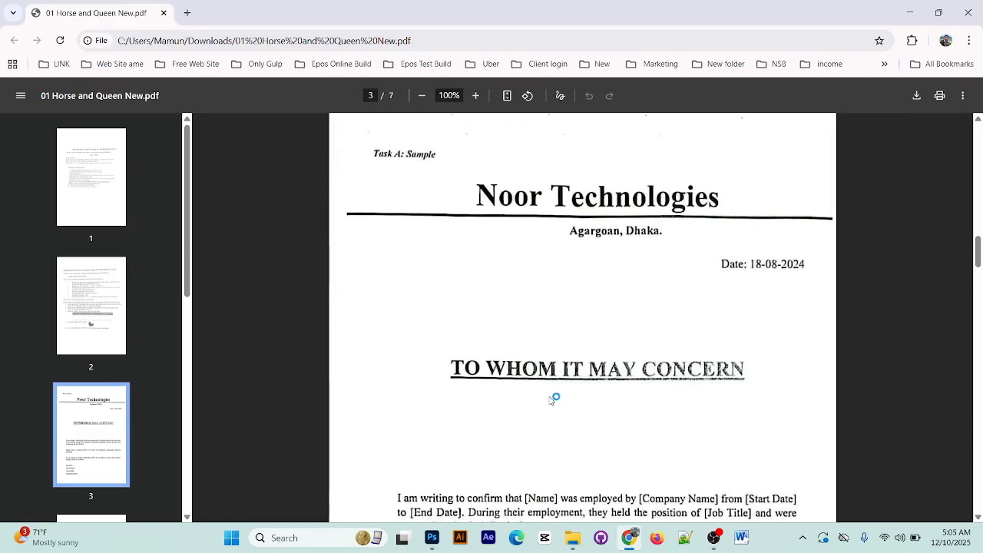
Examine the rest of the Task A sample letter on page 3, from its underlined heading to the signature block
drag(445, 361, 646, 367)
click(724, 367)
scroll(683, 373, down, 11)
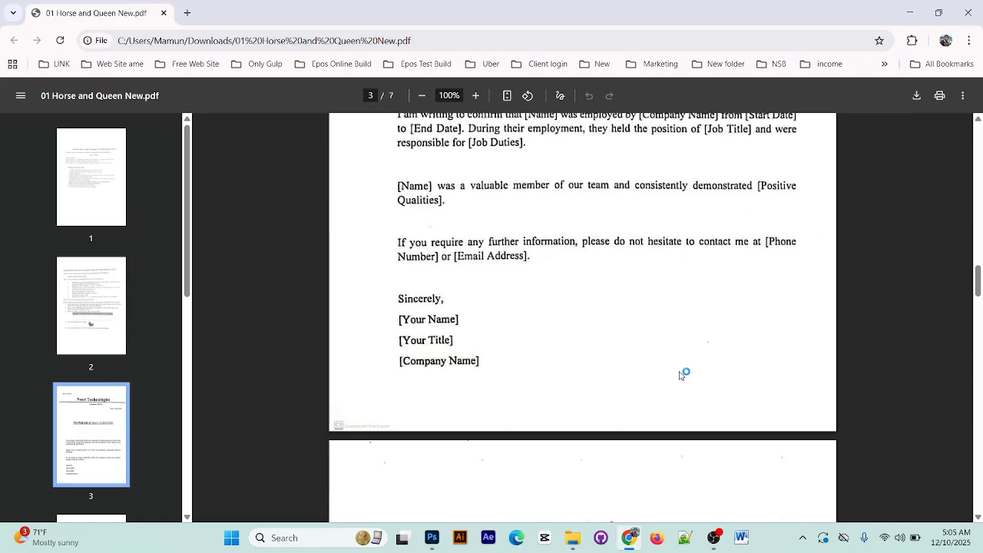
Examine the Job 02 pages, covering the working procedure, the World Travel logo recreation and the banner requirements
scroll(522, 374, down, 3)
scroll(514, 361, up, 1)
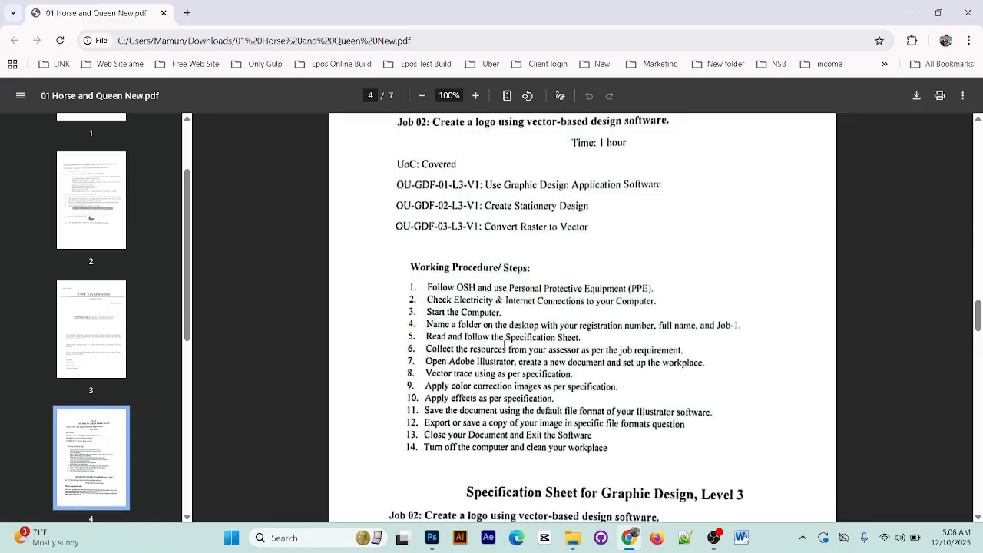
scroll(504, 344, down, 5)
scroll(503, 343, down, 8)
scroll(566, 356, up, 2)
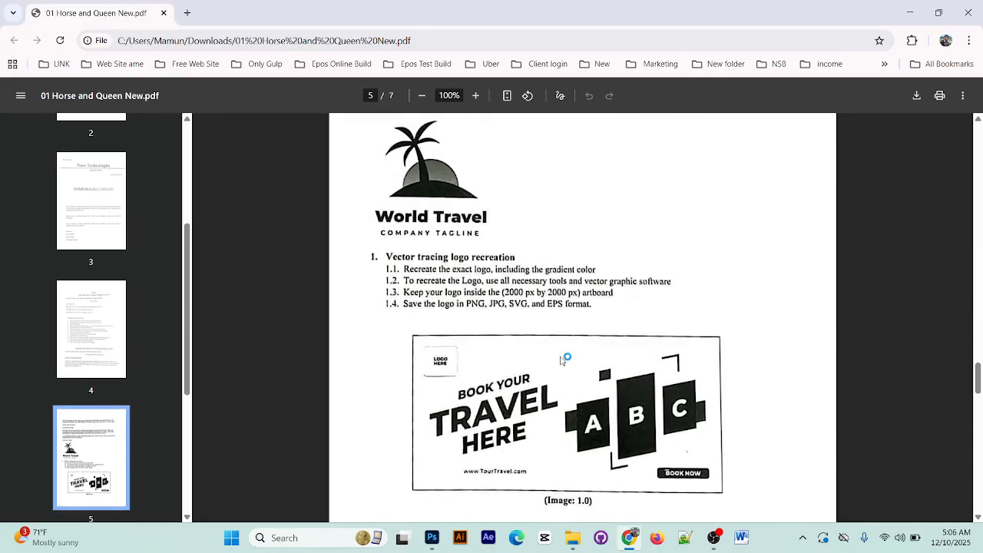
scroll(572, 375, down, 2)
scroll(599, 288, up, 3)
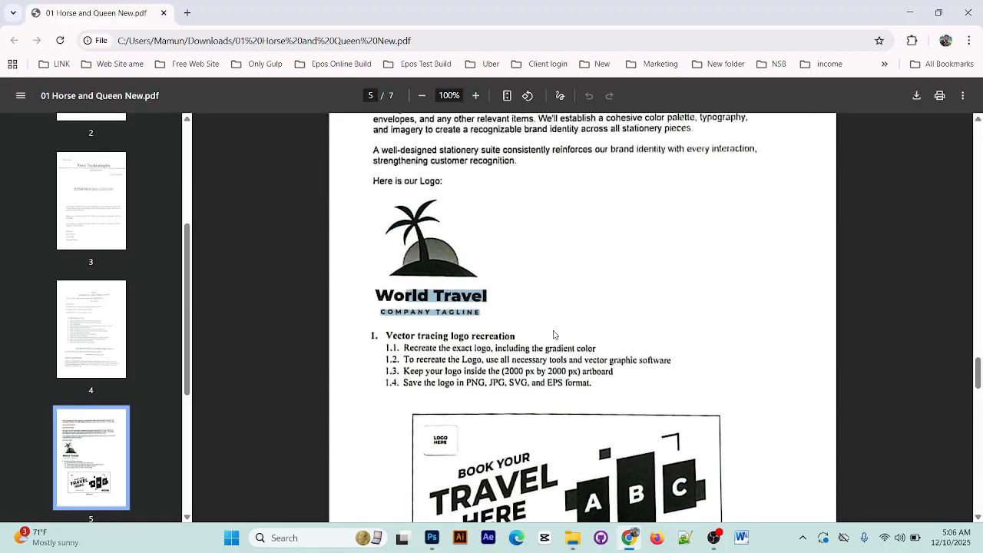
scroll(556, 333, down, 3)
scroll(517, 215, down, 5)
scroll(659, 468, up, 2)
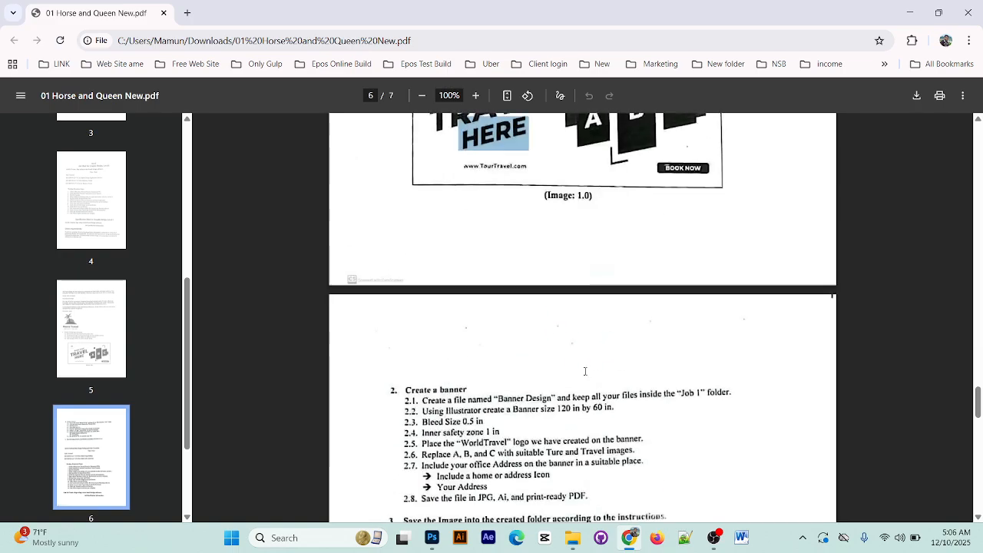
Examine page 7 for the background removal tasks, the horse and queen sample image, and the photo manipulation document settings
scroll(673, 380, down, 10)
scroll(566, 381, down, 3)
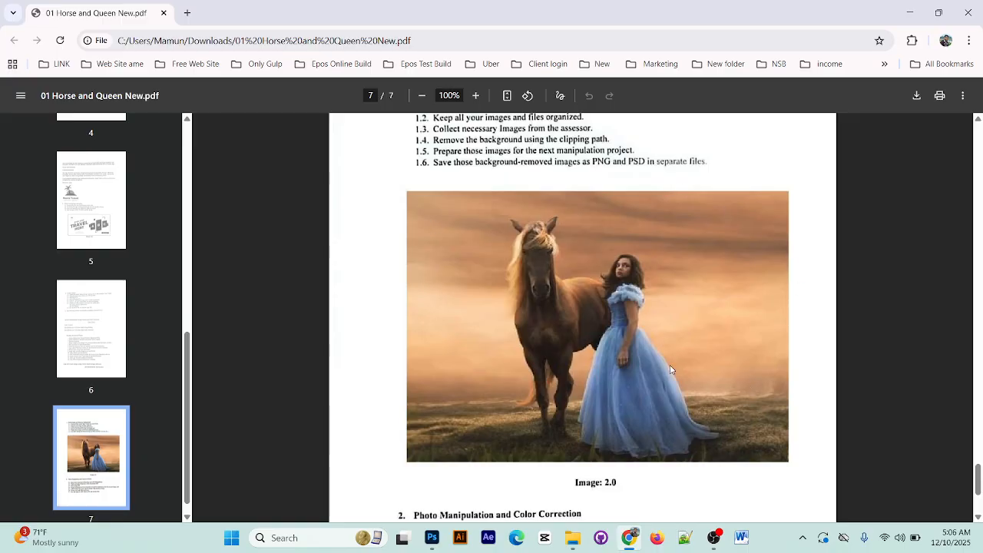
scroll(563, 392, up, 2)
scroll(413, 371, up, 1)
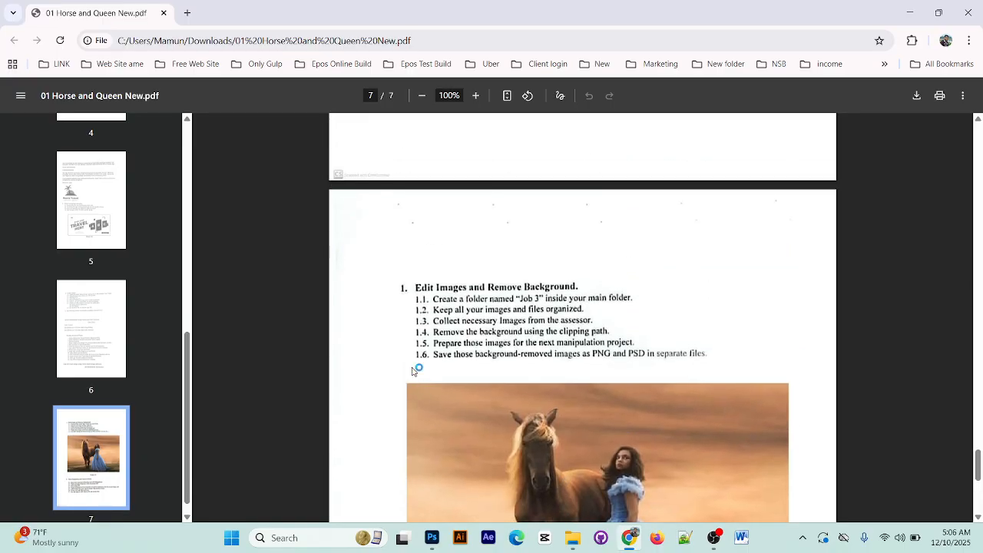
scroll(577, 345, down, 6)
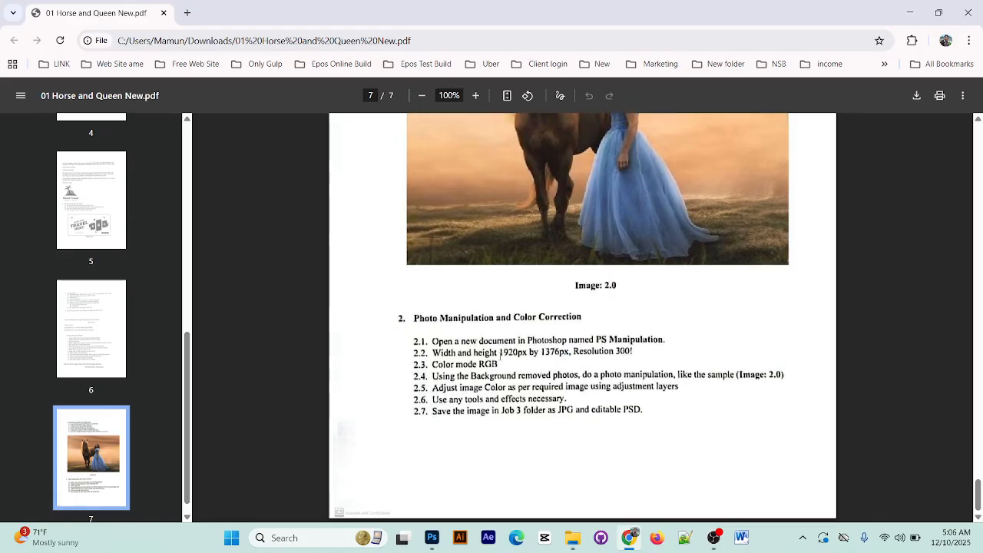
drag(501, 355, 556, 353)
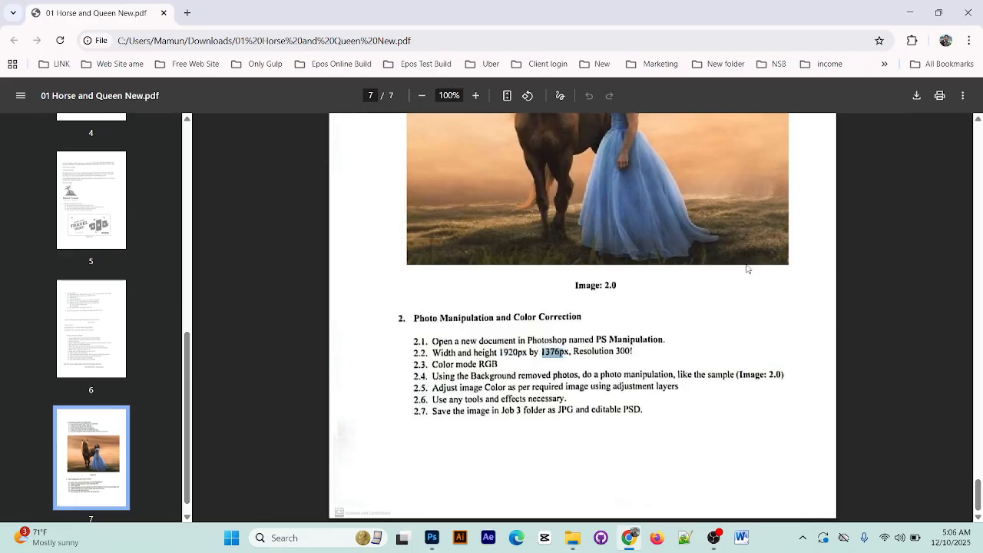
Switch to Photoshop and create a new RGB document 1920 px wide and 1376 px high at 300 pixels per inch
click(432, 537)
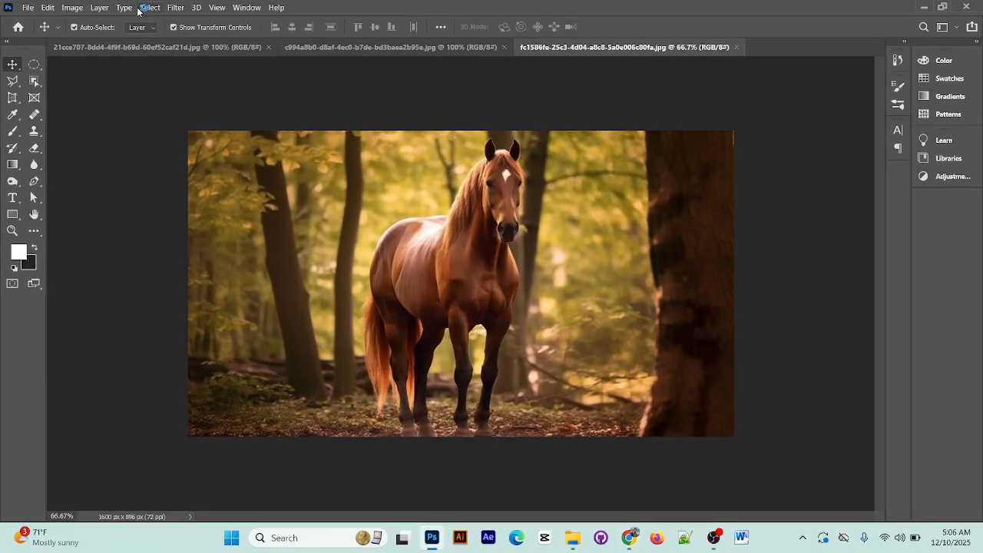
click(30, 7)
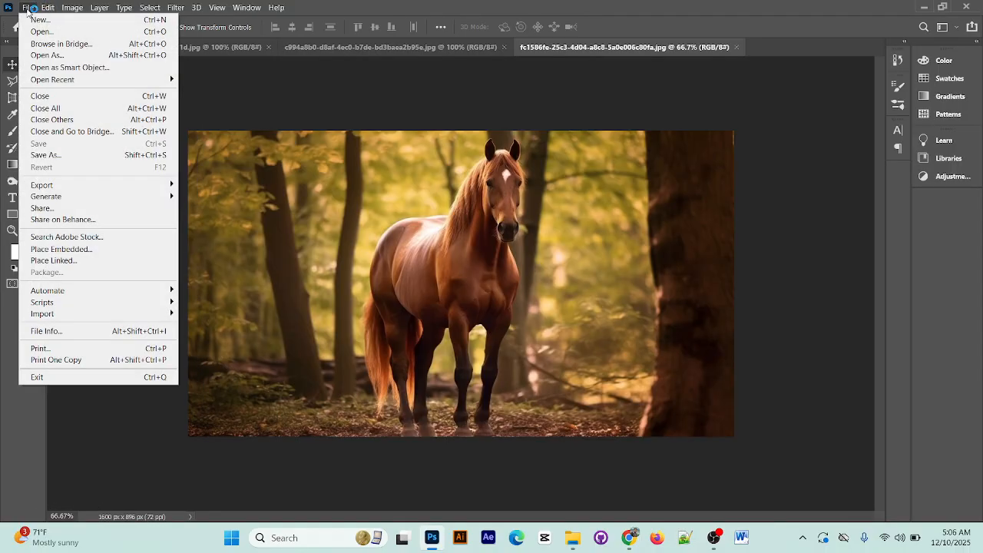
click(38, 20)
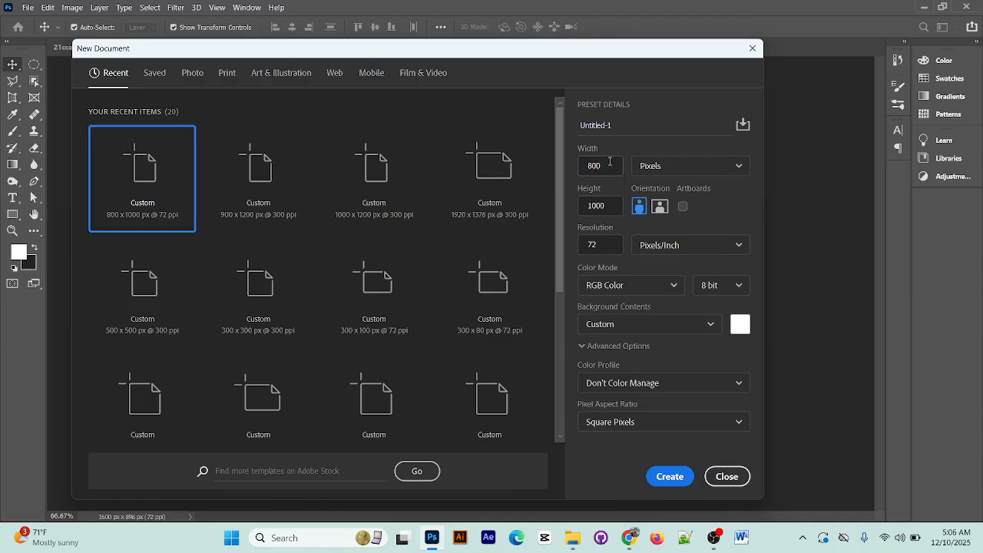
drag(609, 161, 578, 167)
text(1920)
click(614, 213)
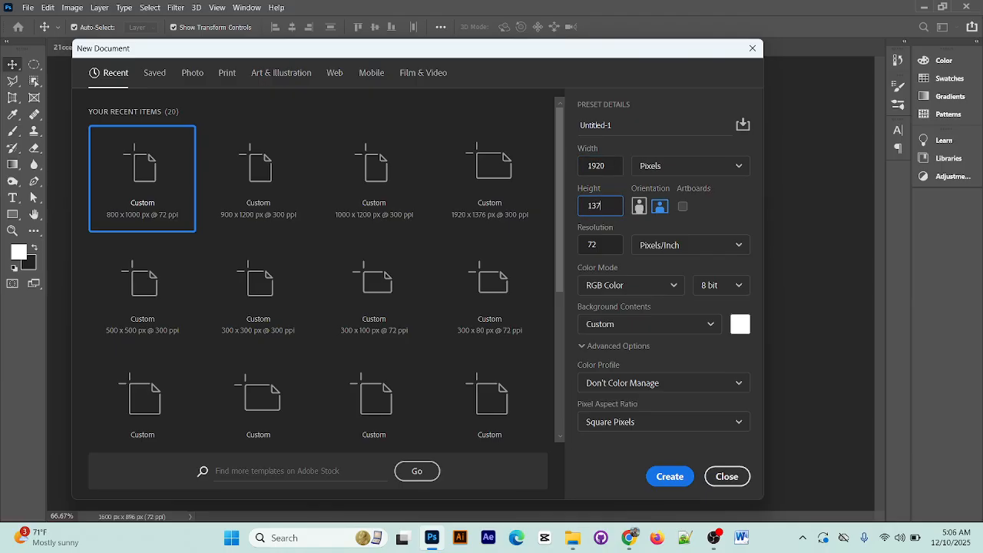
click(614, 246)
key(BackSpace)
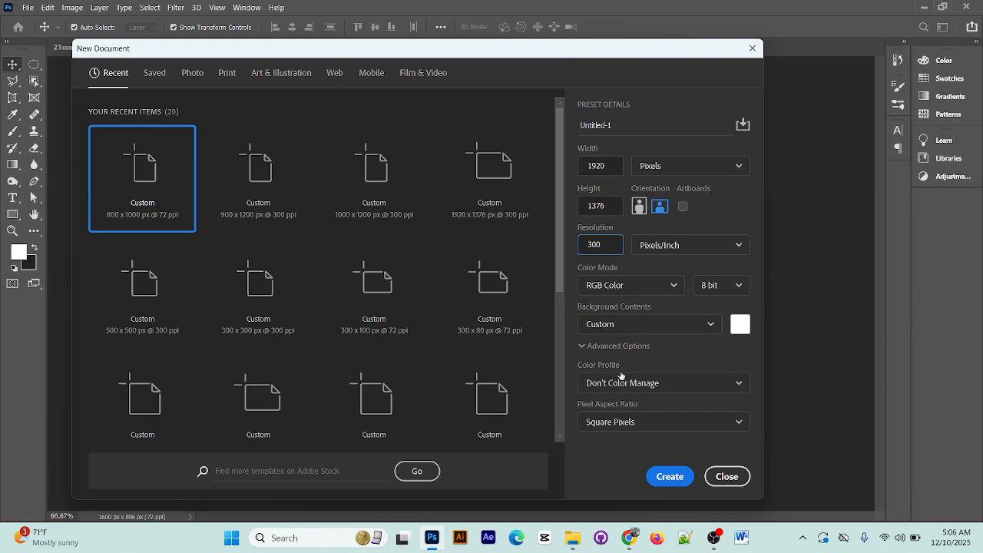
click(671, 477)
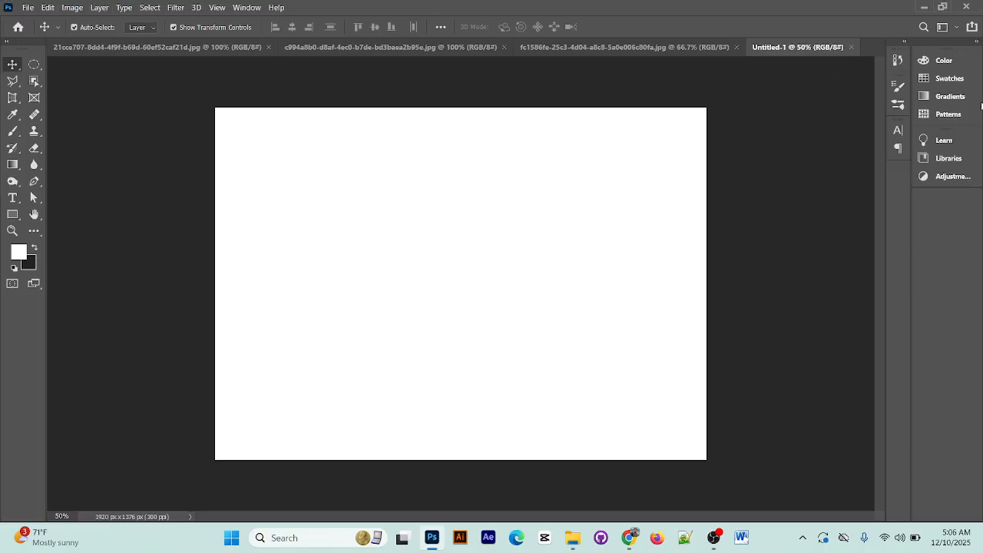
Show the Layers panel and move it clear of the canvas
click(246, 7)
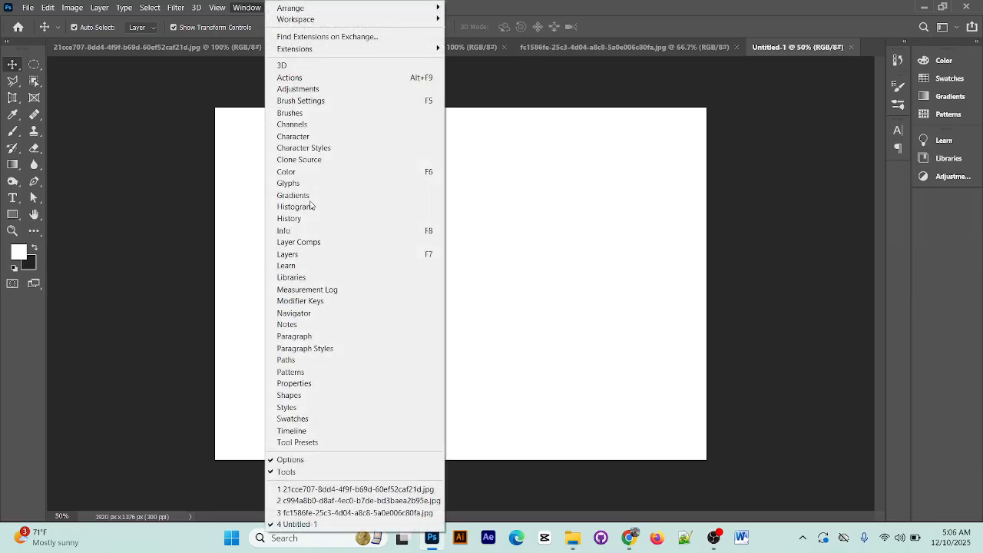
click(322, 255)
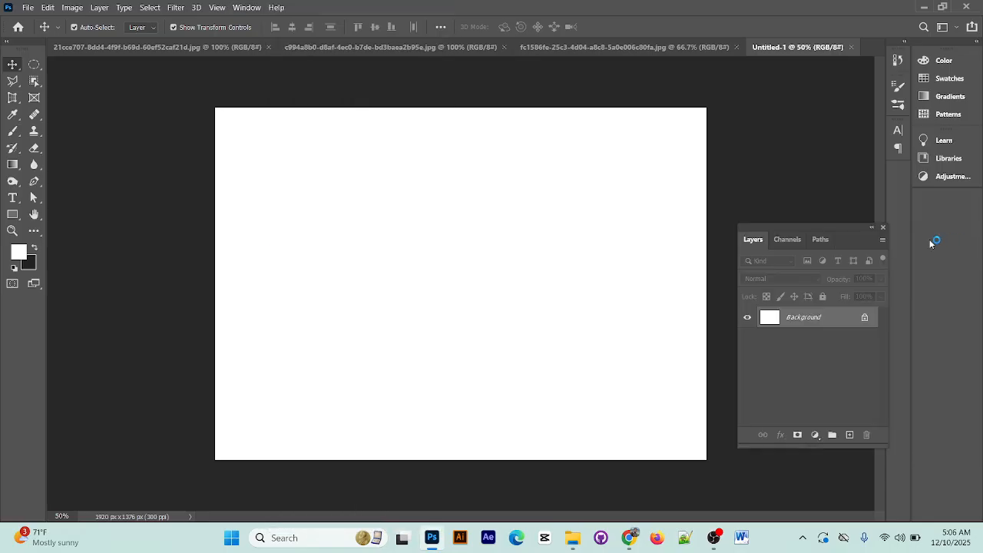
drag(835, 227, 937, 223)
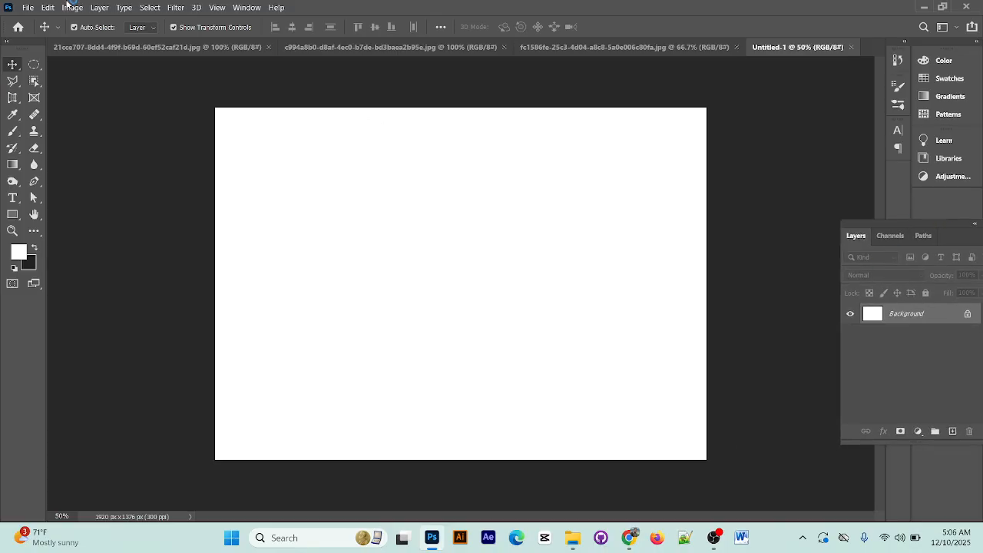
click(412, 47)
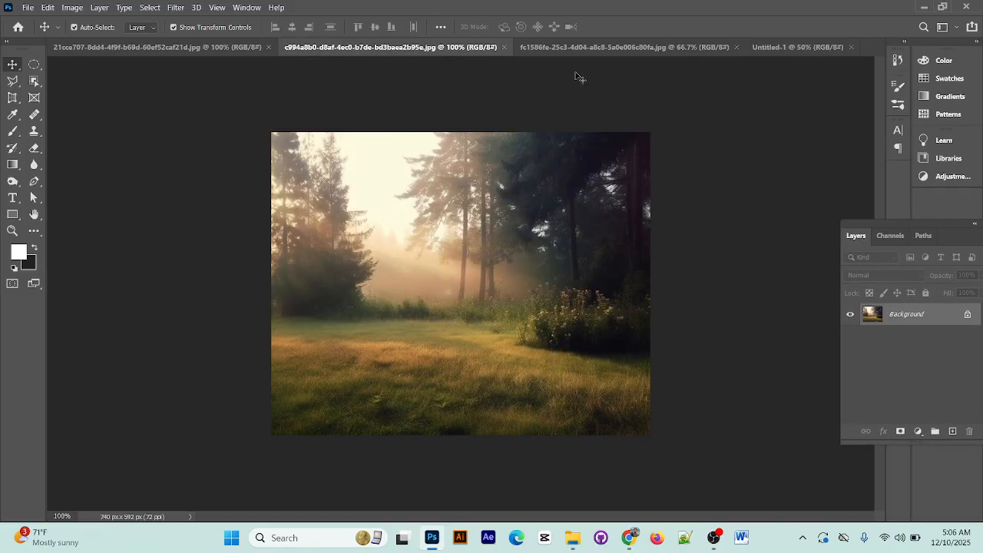
click(612, 51)
click(797, 47)
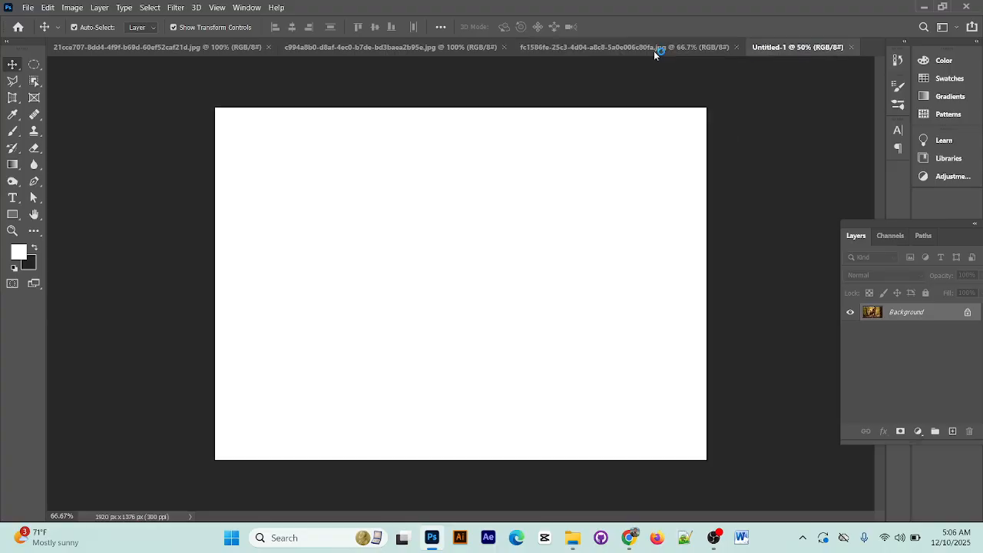
click(461, 48)
click(190, 49)
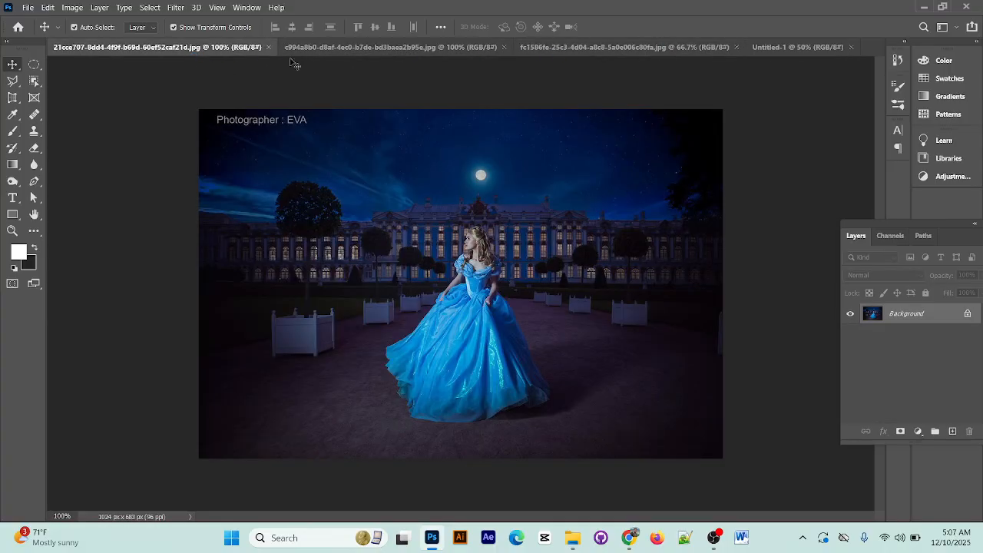
Unlock the meadow image's background layer and copy it into the new 1920 x 1376 px document
click(460, 48)
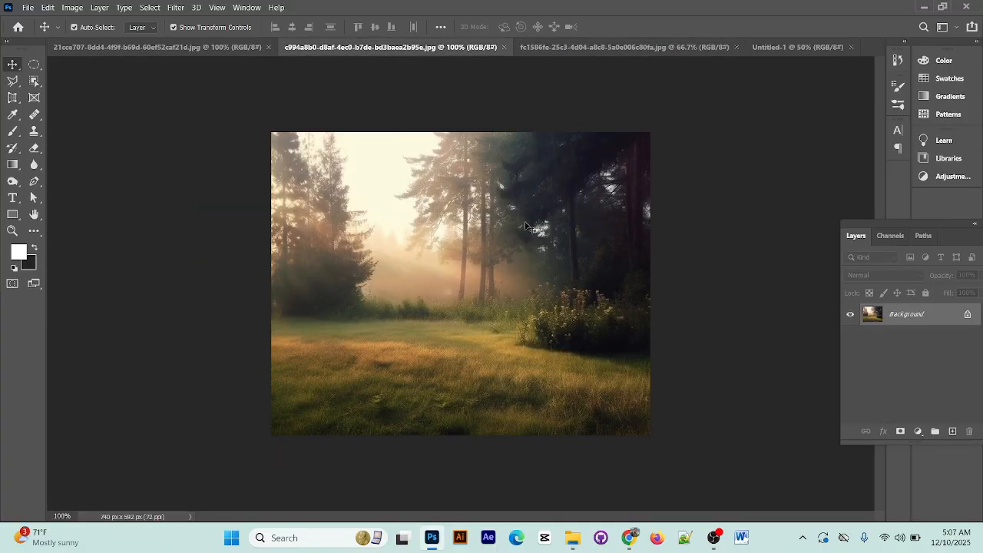
click(967, 314)
drag(438, 306, 621, 62)
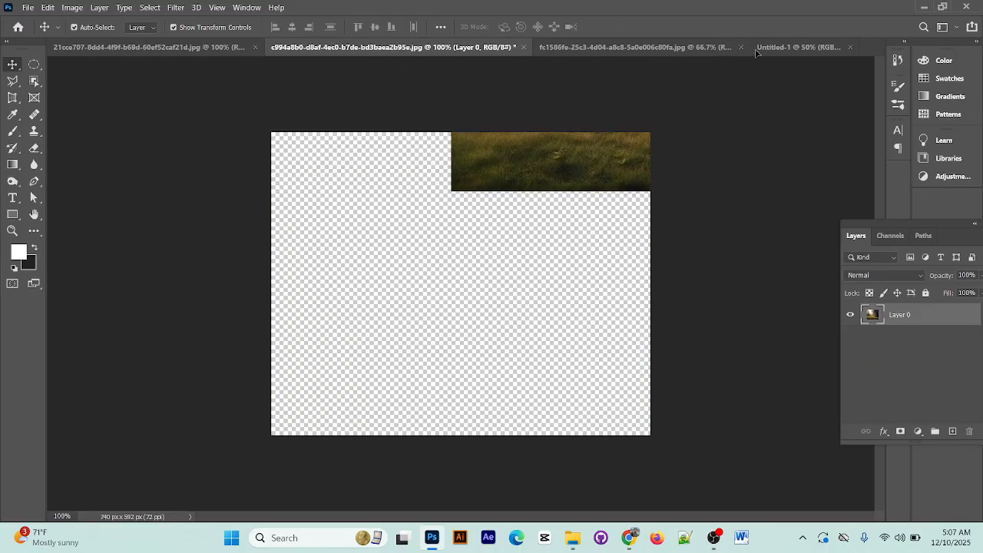
drag(800, 47, 497, 320)
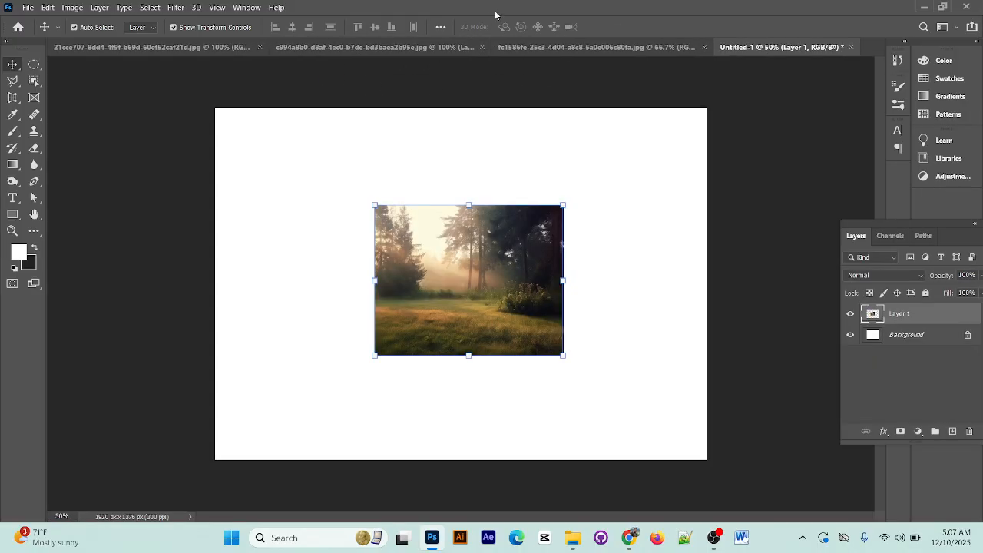
Close the original meadow image without saving its changes
click(381, 63)
click(448, 48)
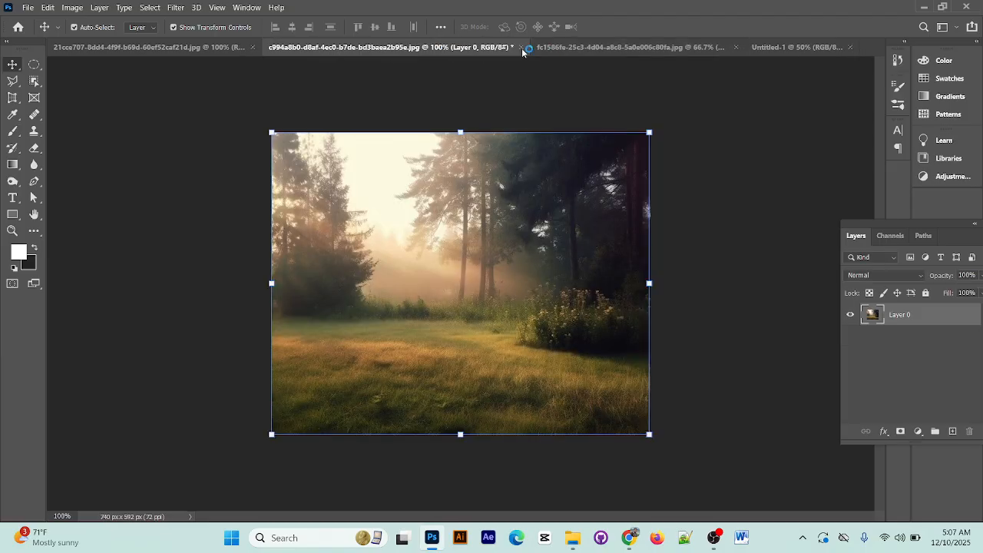
click(521, 48)
click(510, 209)
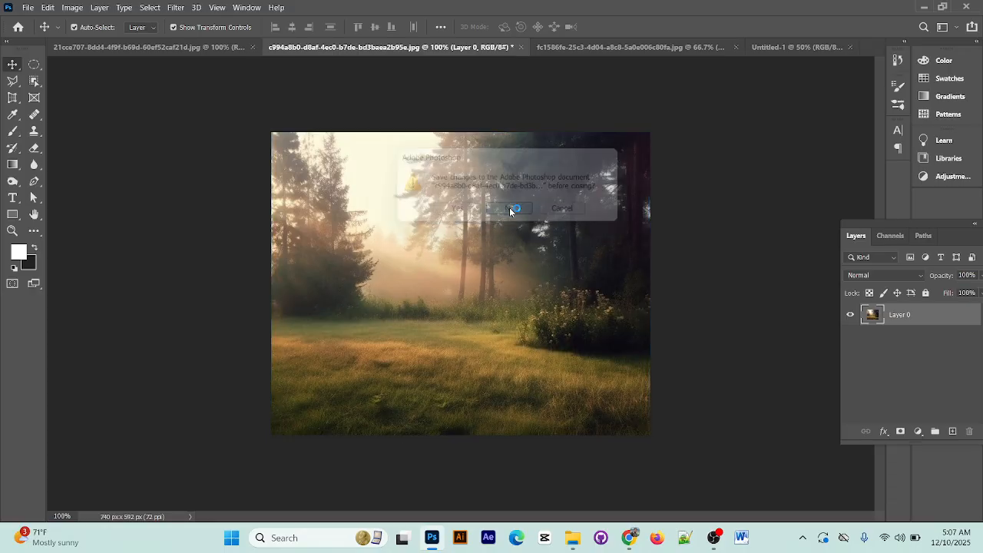
Enlarge and reposition the meadow layer so that it covers the whole canvas, and apply the transformation
click(527, 308)
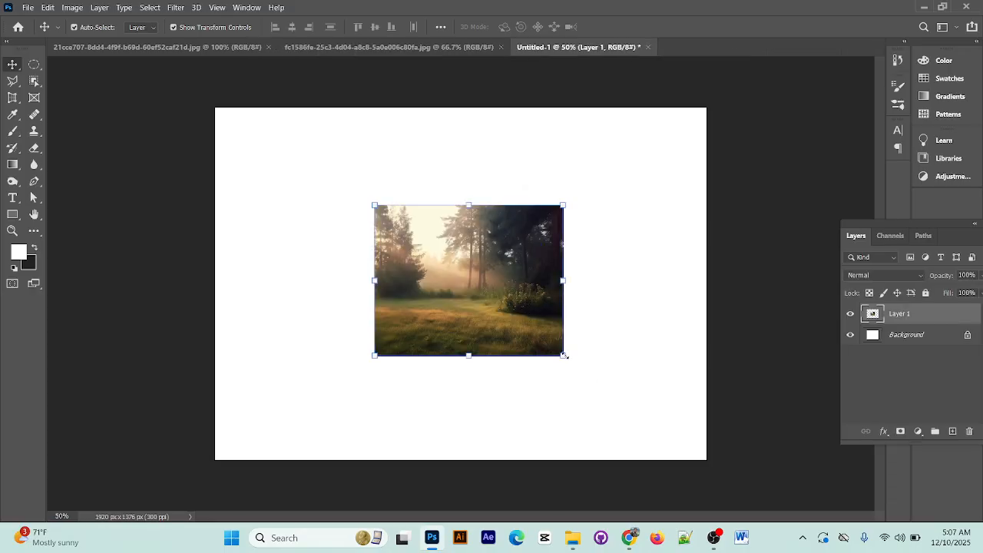
drag(564, 356, 728, 487)
drag(668, 398, 662, 388)
click(634, 27)
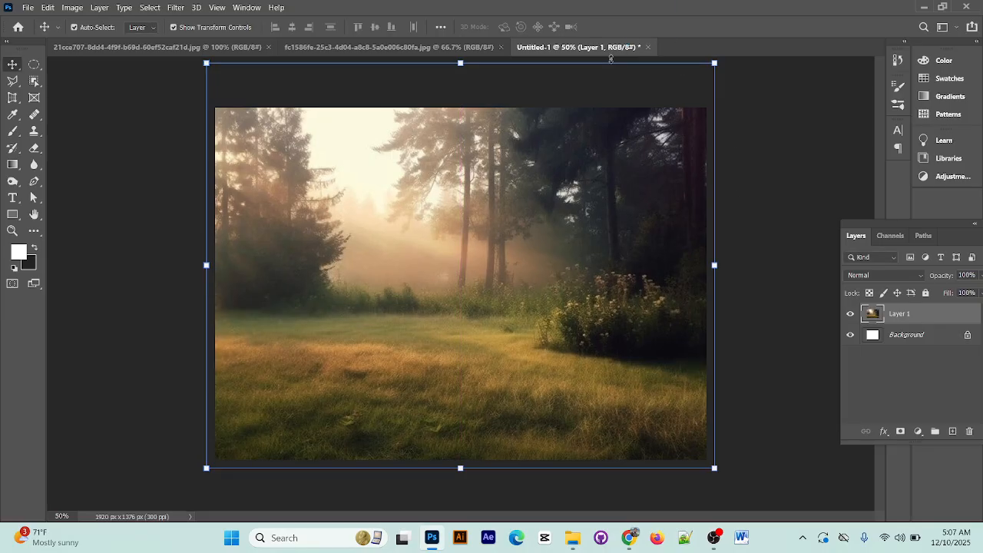
click(742, 106)
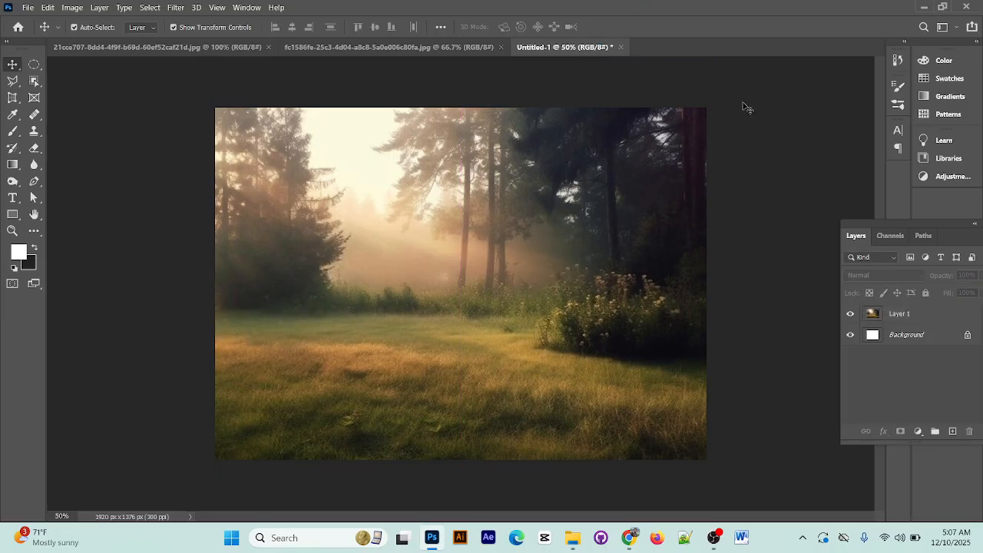
Lock all properties of the meadow layer and deselect it
click(931, 321)
click(926, 292)
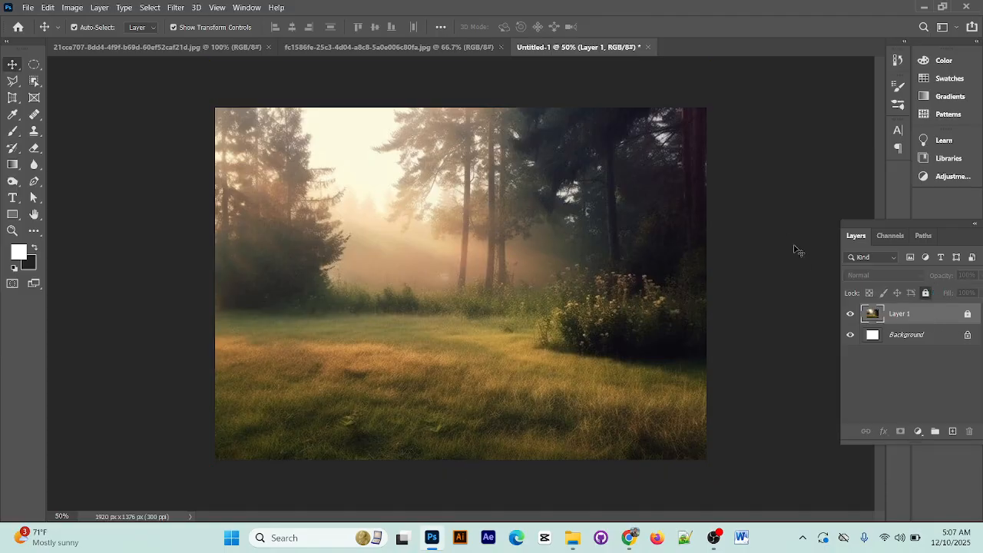
click(935, 320)
click(805, 142)
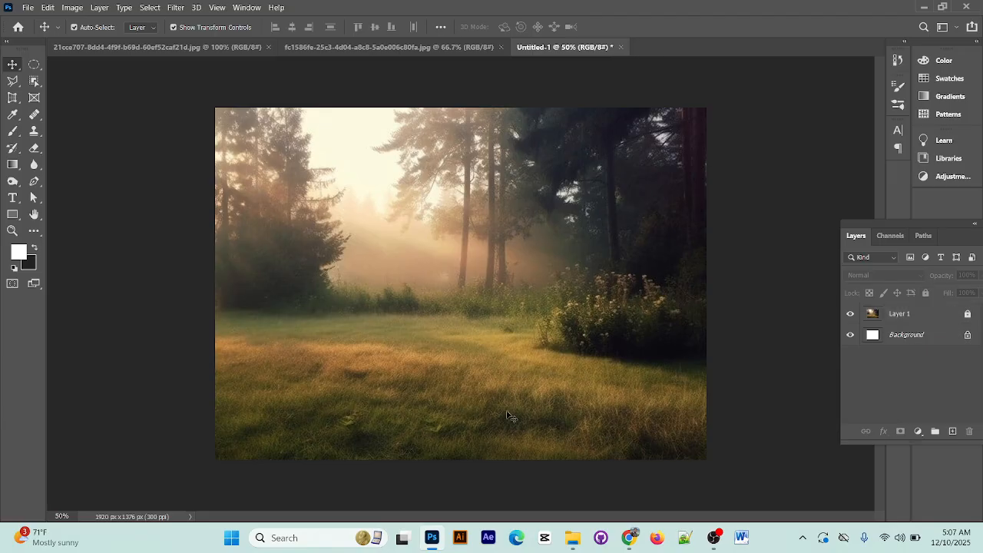
Switch to the queen image, unlock its background layer and leave the layer deselected
click(365, 47)
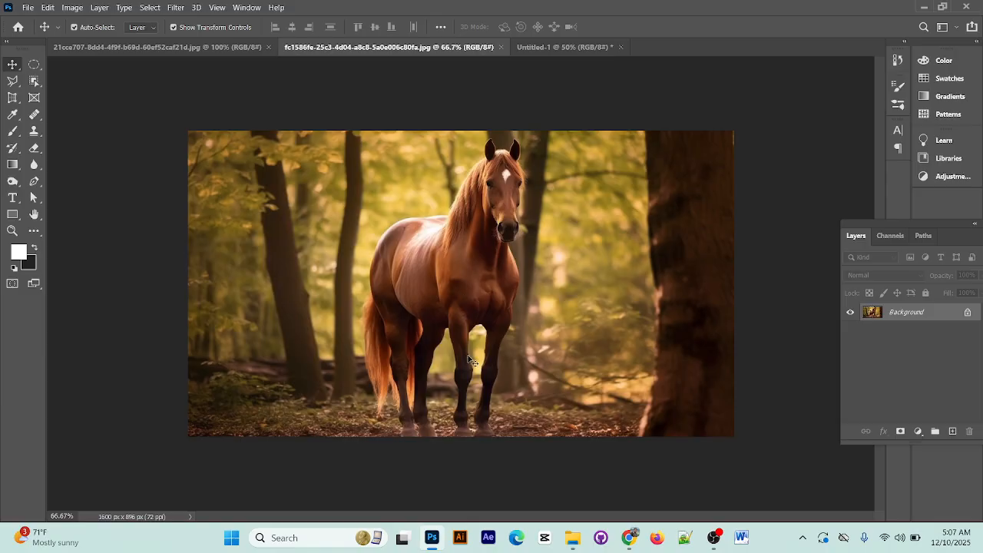
click(164, 47)
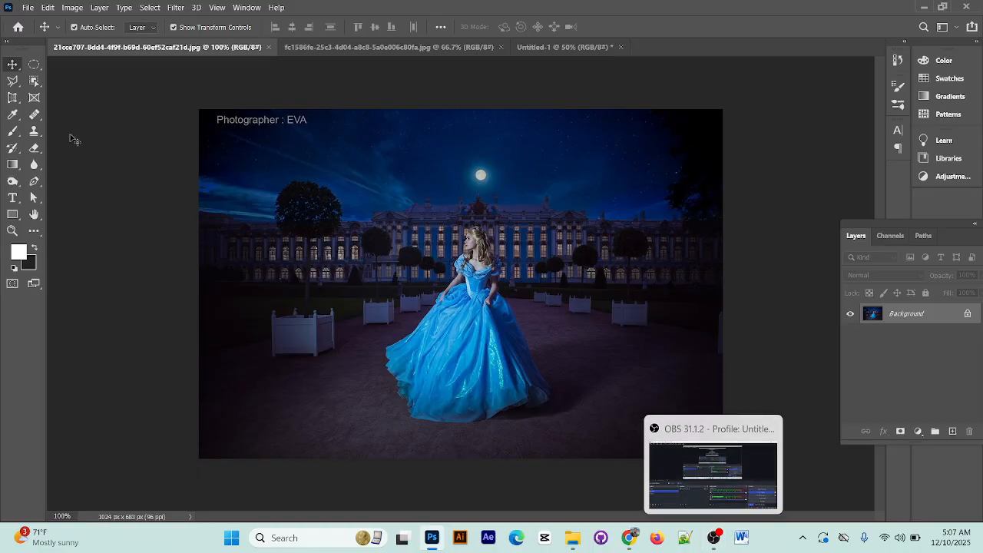
click(34, 181)
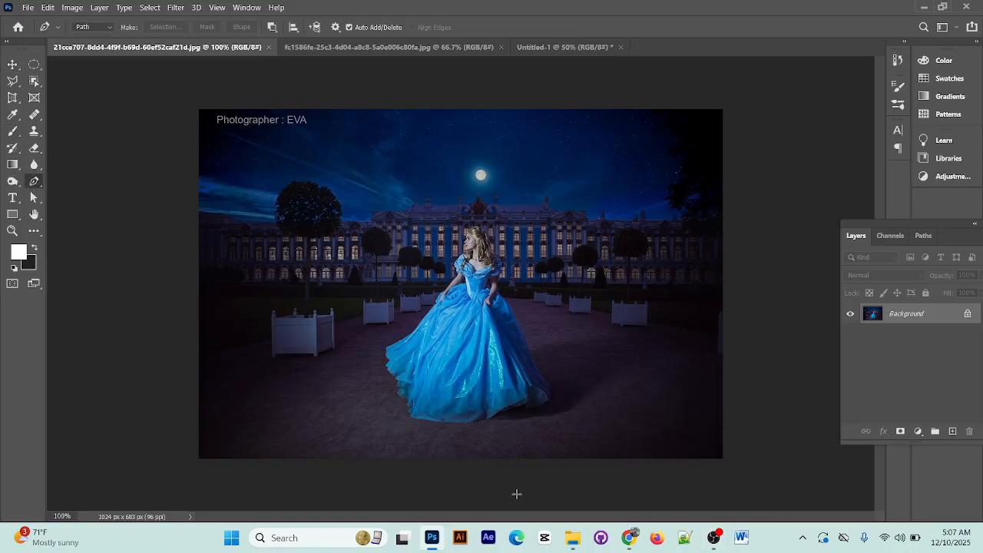
key(ctrl+plus)
key(ctrl+plus)
key(ctrl+plus)
drag(462, 385, 408, 346)
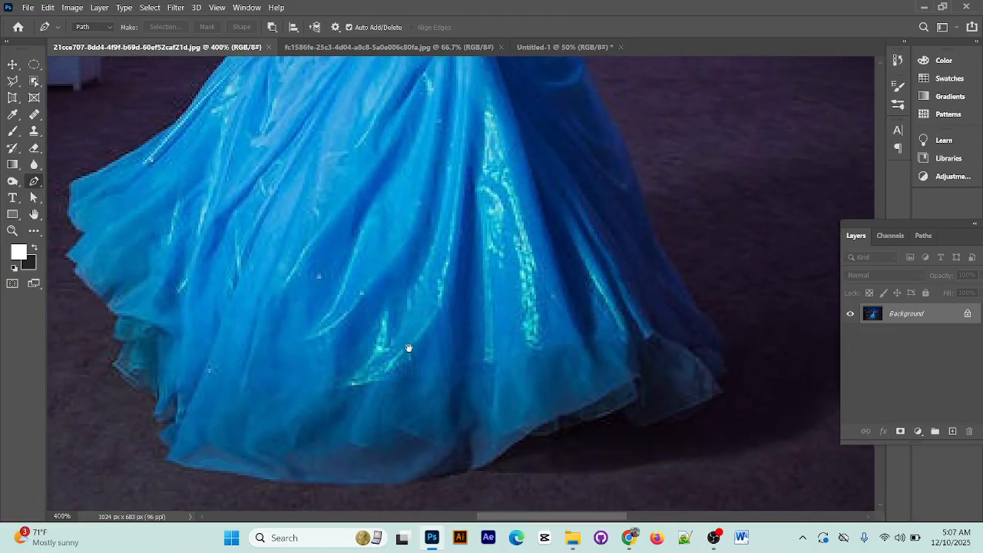
click(966, 316)
scroll(691, 364, down, 2)
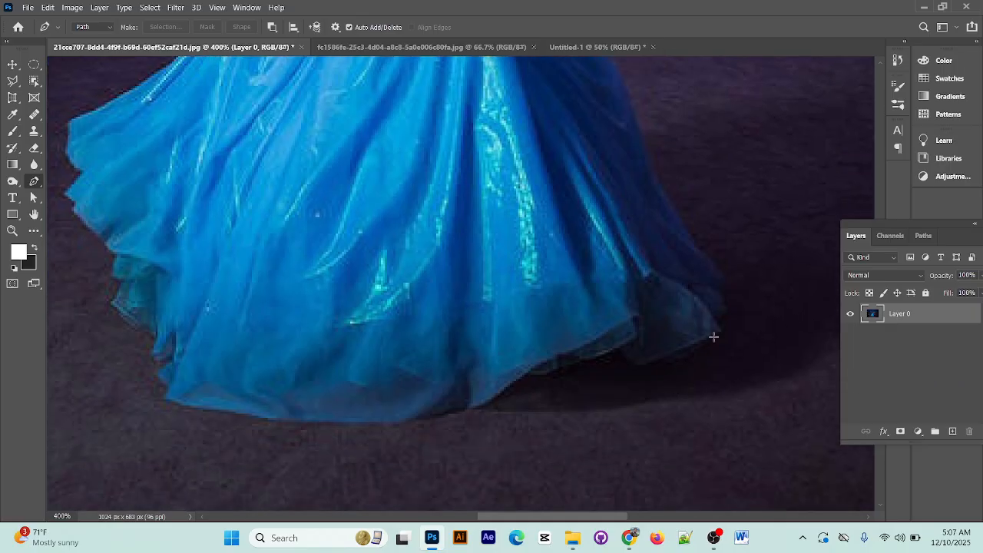
click(12, 65)
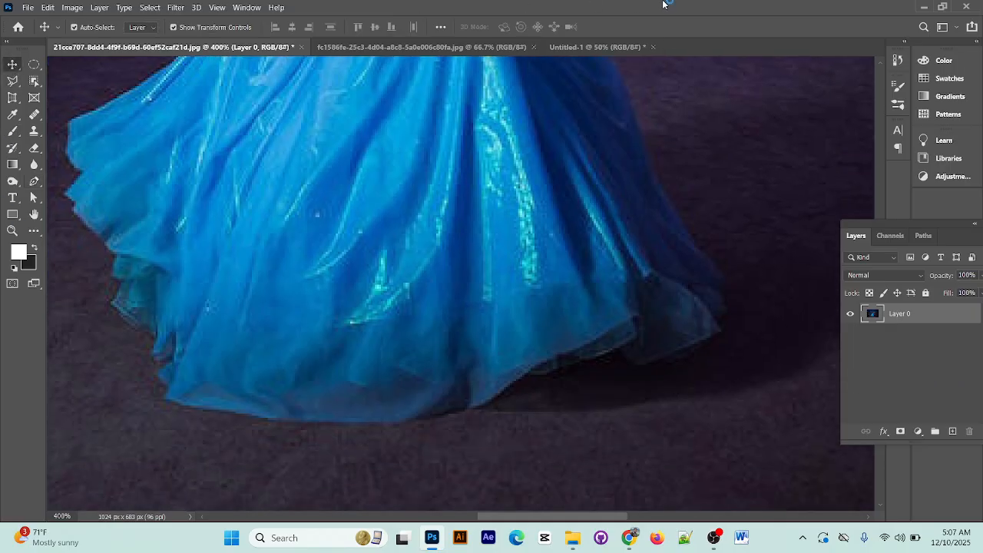
click(911, 358)
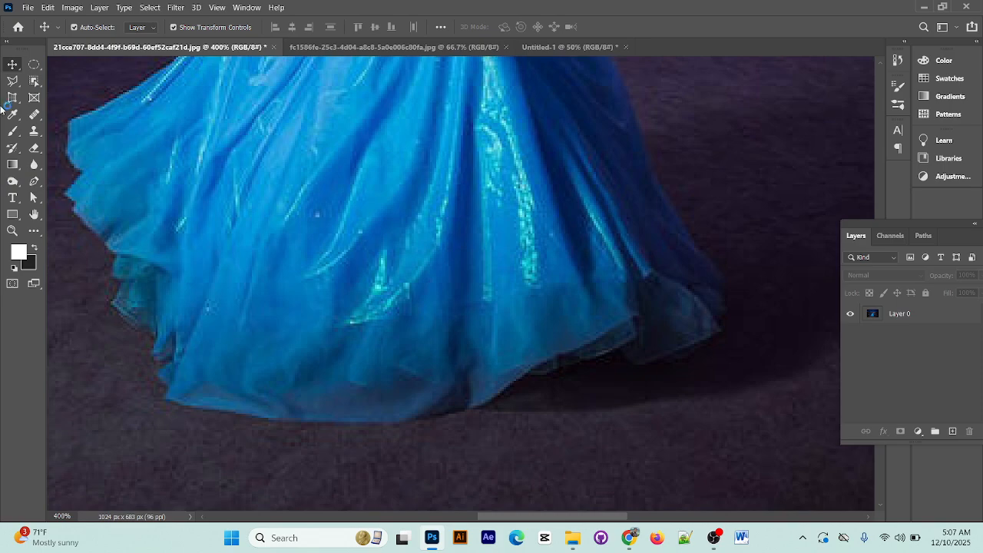
Start a Pen tool path at the right corner of the gown's hem and trace the bottom edge leftward
click(34, 181)
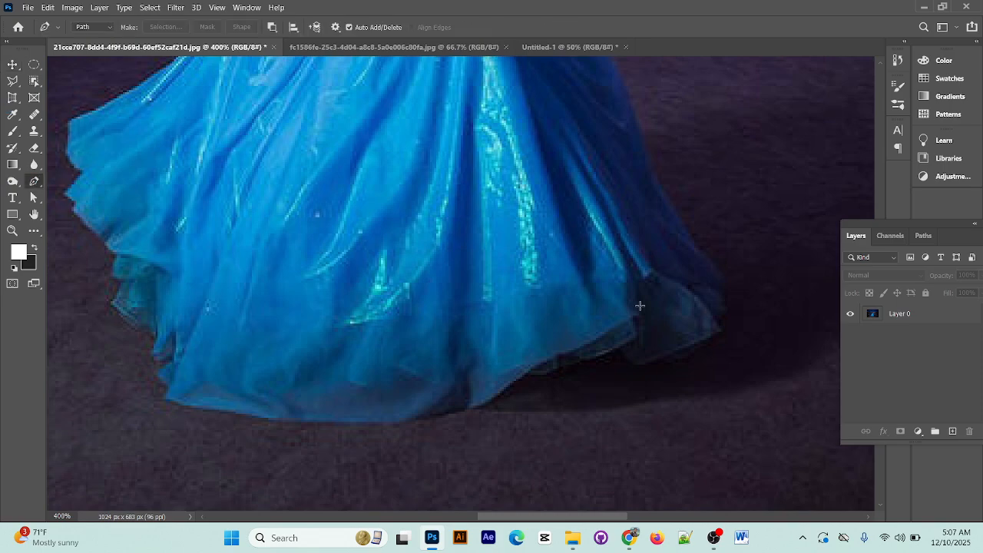
click(715, 330)
drag(647, 361, 628, 373)
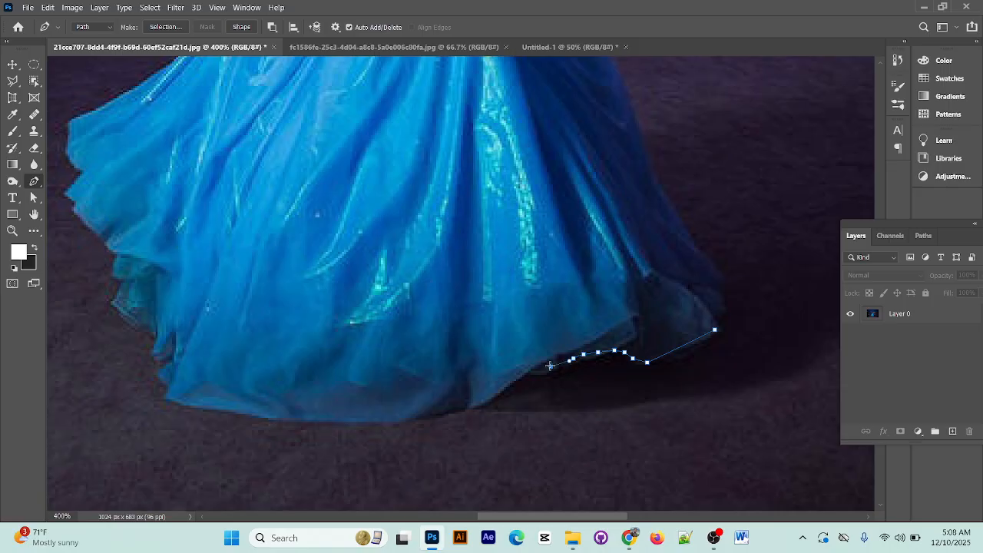
click(462, 406)
click(447, 412)
click(417, 415)
click(399, 421)
click(357, 421)
click(307, 422)
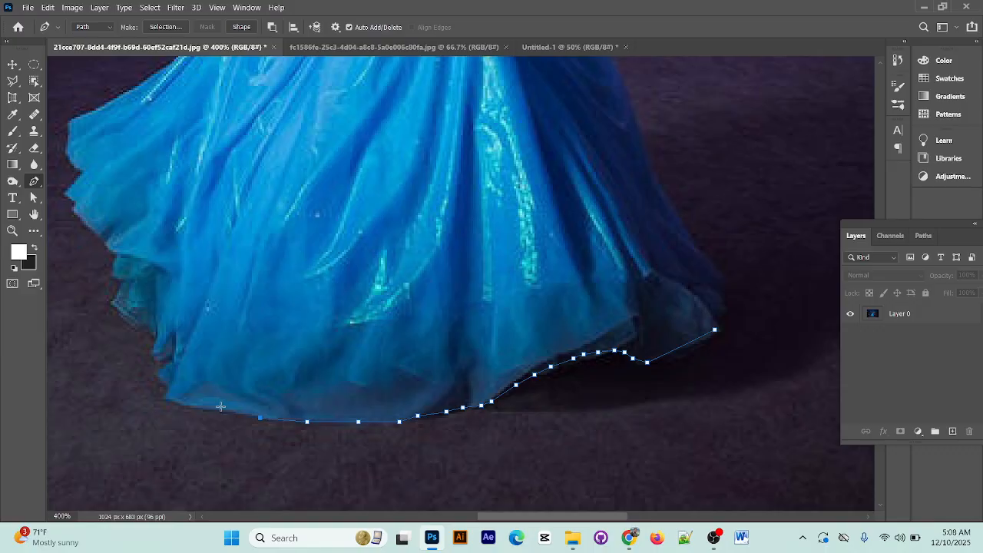
Continue the path around the small folds at the gown's lower-left corner
click(165, 394)
click(165, 385)
click(161, 377)
click(168, 361)
click(169, 350)
click(156, 356)
click(153, 341)
drag(139, 320, 273, 388)
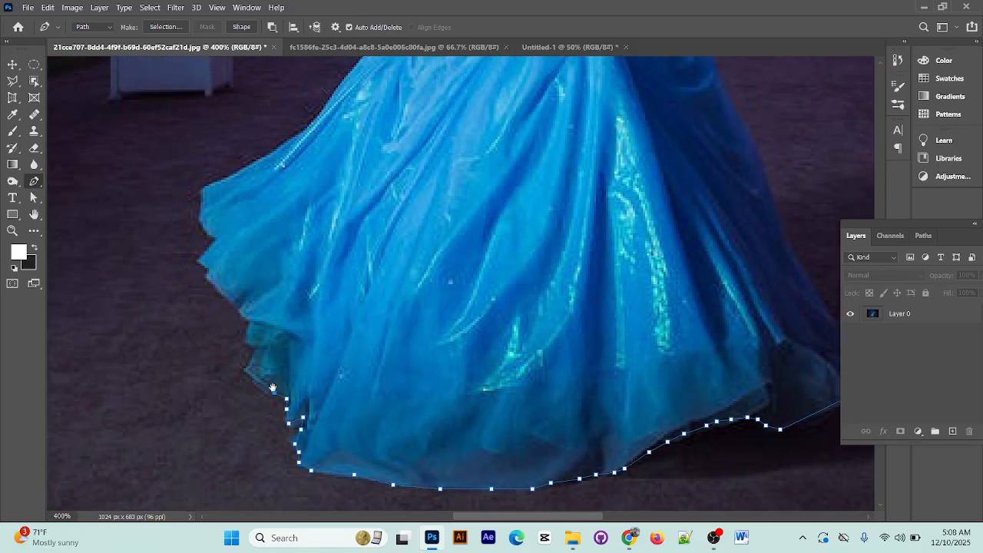
Keep the Pen tool in Path mode and trace the ruffled left side of the hem upward
click(109, 27)
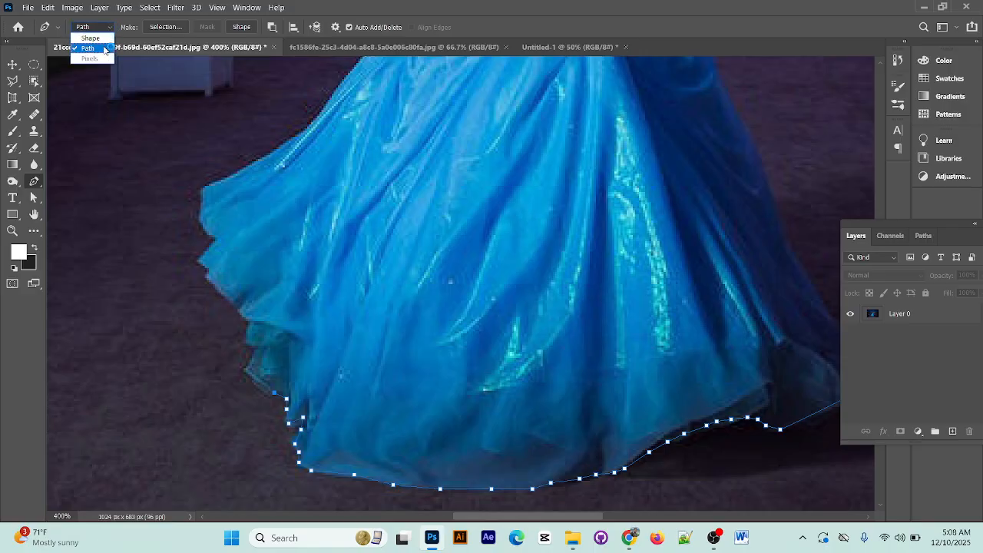
click(99, 49)
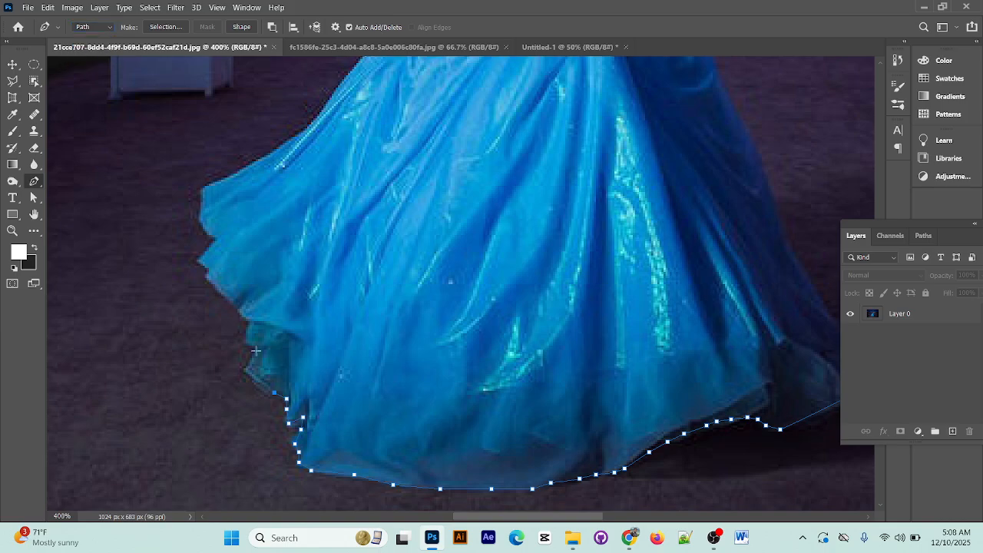
click(253, 374)
click(246, 360)
click(252, 318)
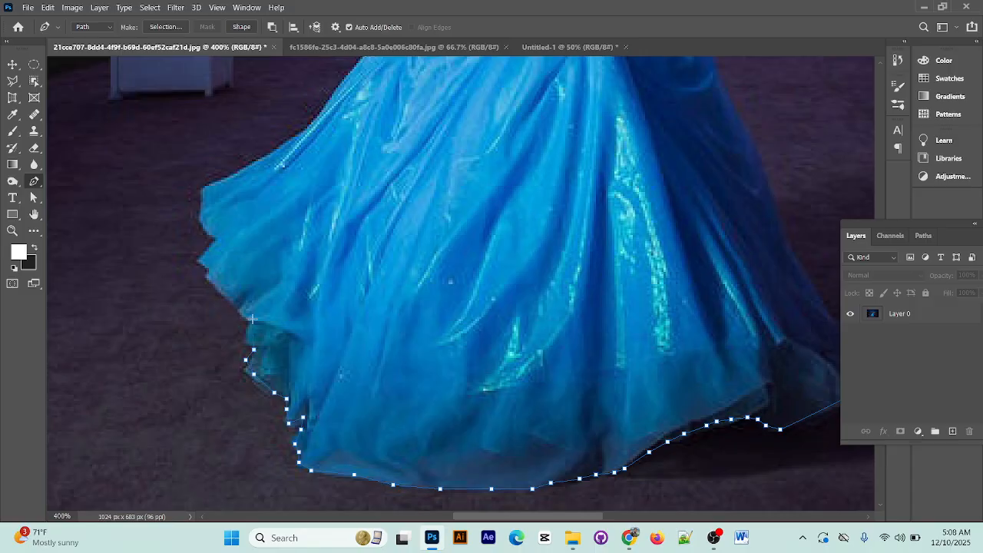
click(212, 240)
Extend the outline up the skirt's left edge, past the hand and along the left arm to the sleeve
scroll(207, 186, up, 5)
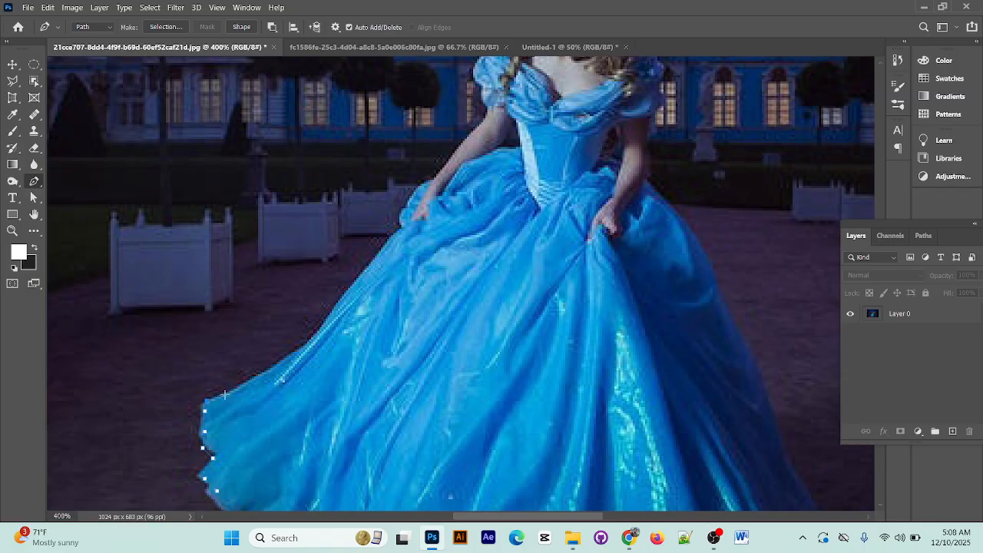
click(234, 391)
click(291, 363)
click(321, 317)
click(366, 271)
scroll(441, 209, up, 3)
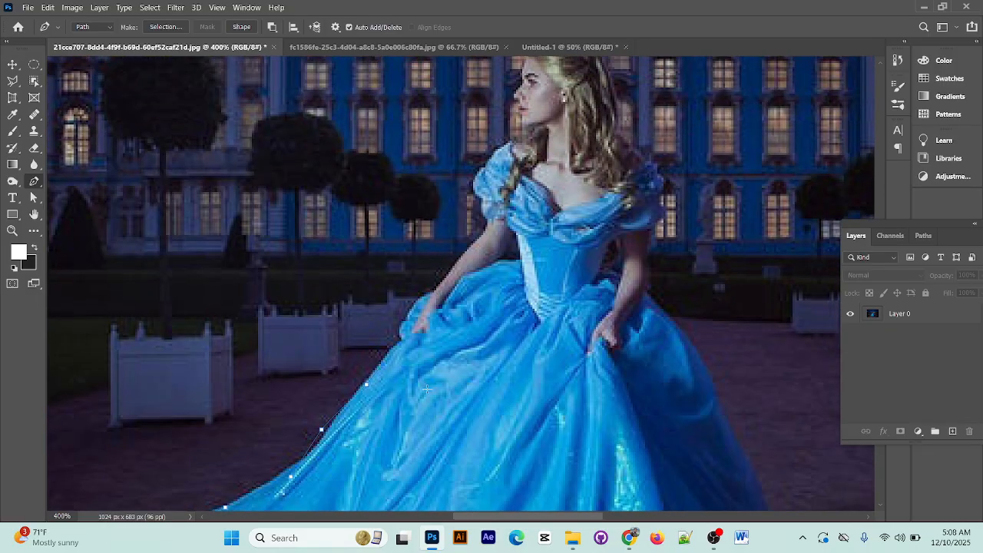
click(383, 362)
scroll(487, 243, up, 1)
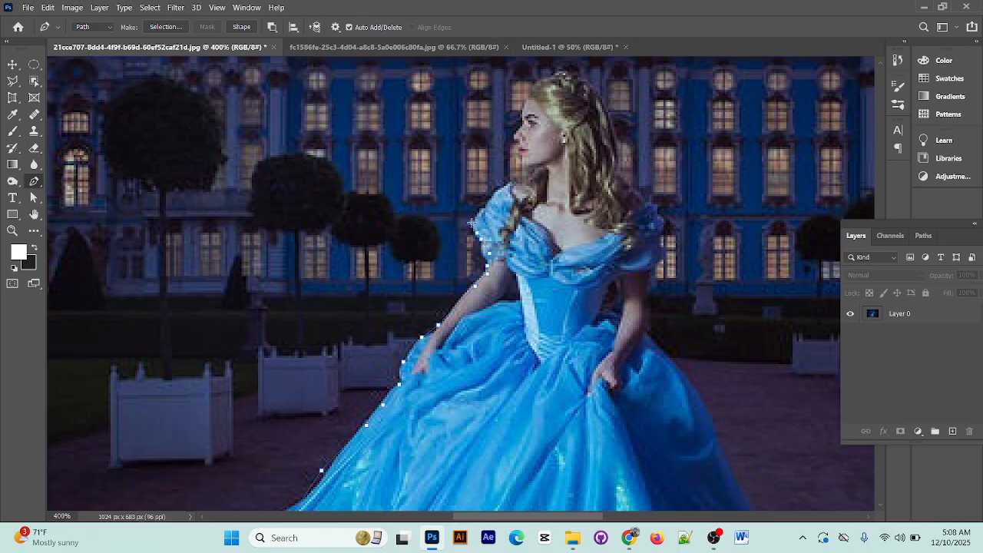
Trace the path over the left puffed sleeve and along the neck to the queen's chin
click(516, 182)
scroll(453, 266, up, 3)
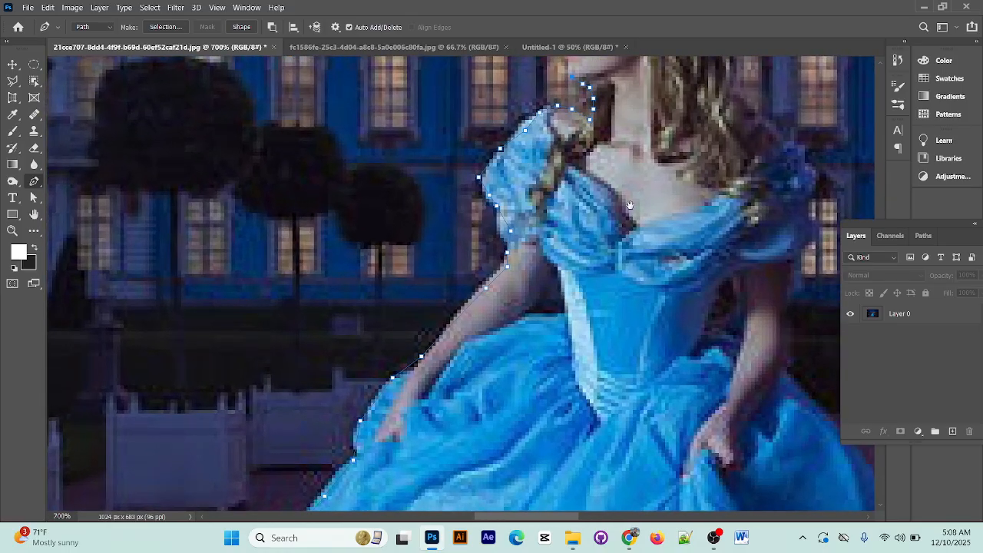
scroll(629, 205, up, 5)
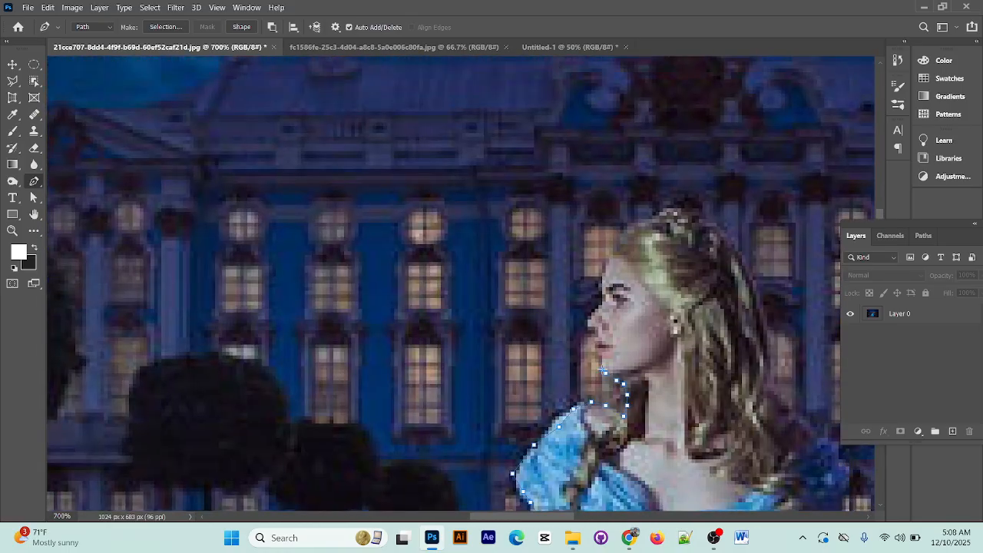
Outline the queen's face profile, the top of her head and the upper back of her hair
click(589, 324)
click(590, 315)
click(600, 281)
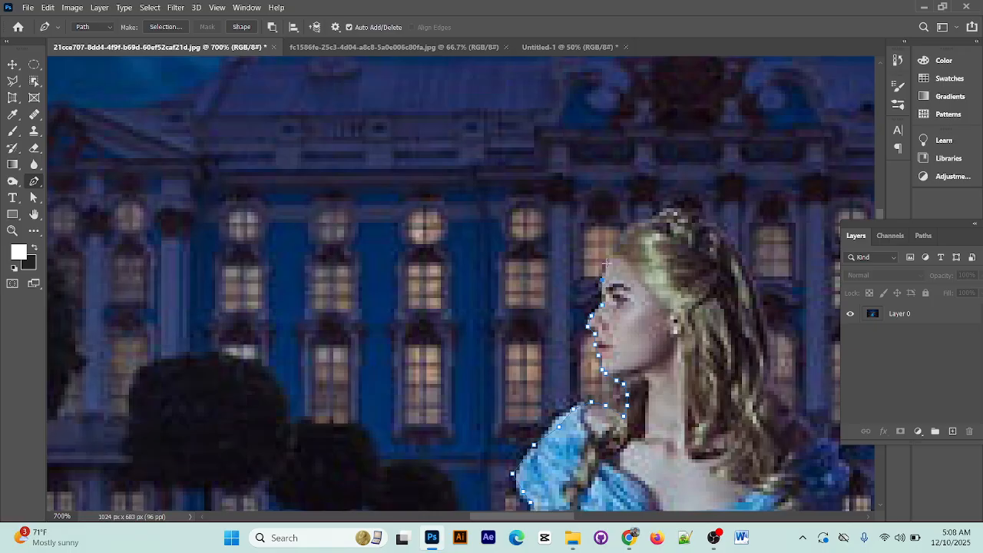
click(645, 216)
click(691, 213)
click(719, 226)
click(735, 248)
click(745, 265)
click(752, 283)
click(760, 312)
click(765, 325)
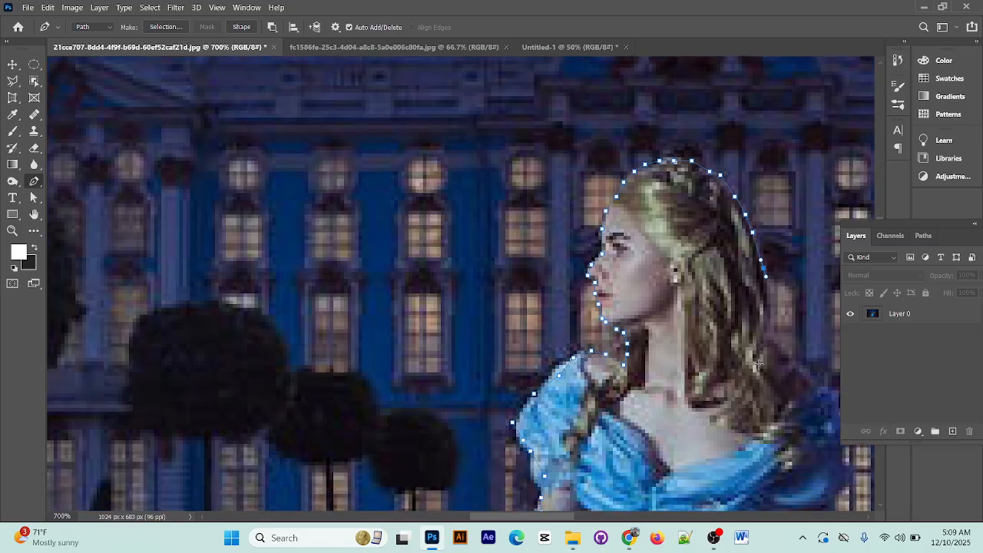
Continue the outline down the back of the hair toward the right shoulder
scroll(766, 330, down, 2)
click(767, 283)
click(774, 341)
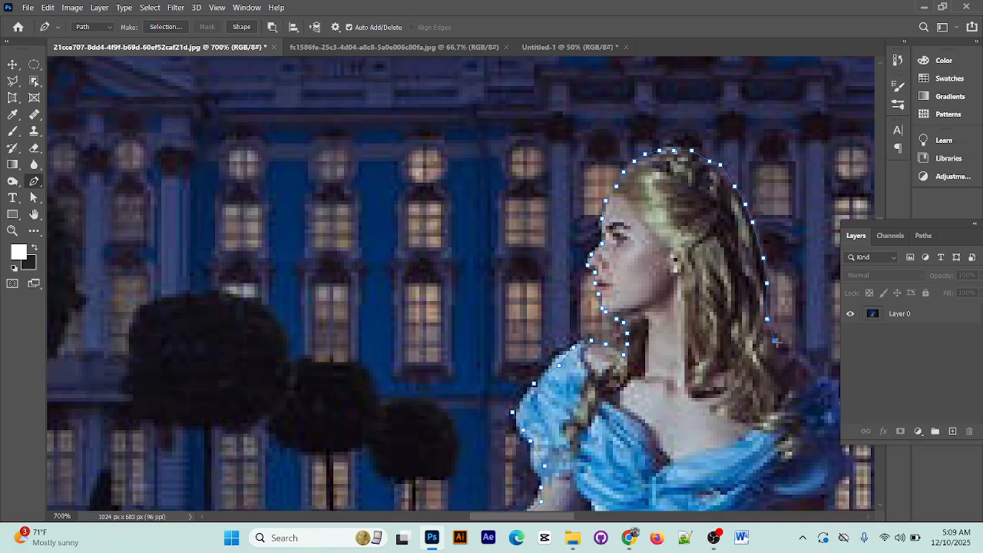
drag(792, 354, 794, 360)
key(space)
drag(736, 347, 286, 229)
drag(389, 342, 351, 161)
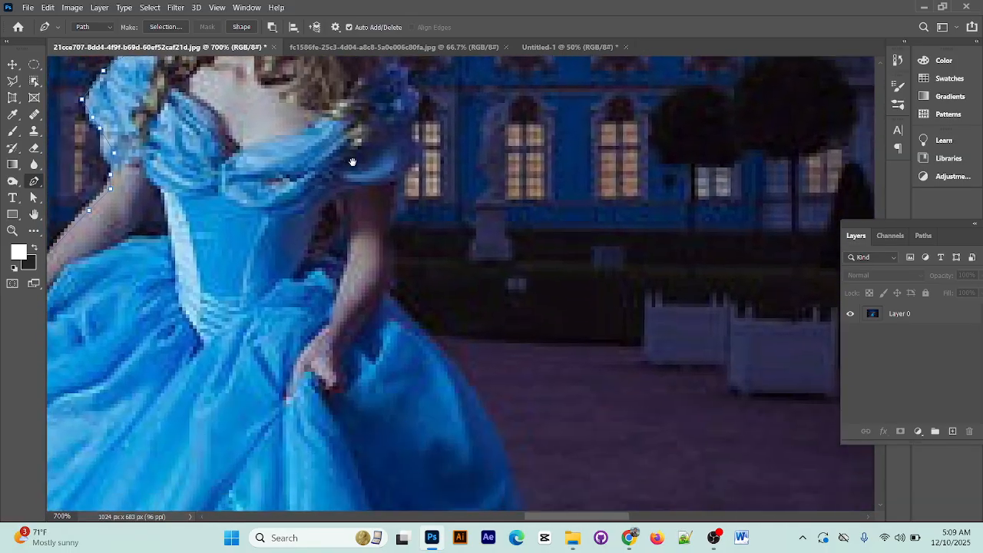
drag(371, 411, 382, 333)
drag(380, 243, 383, 417)
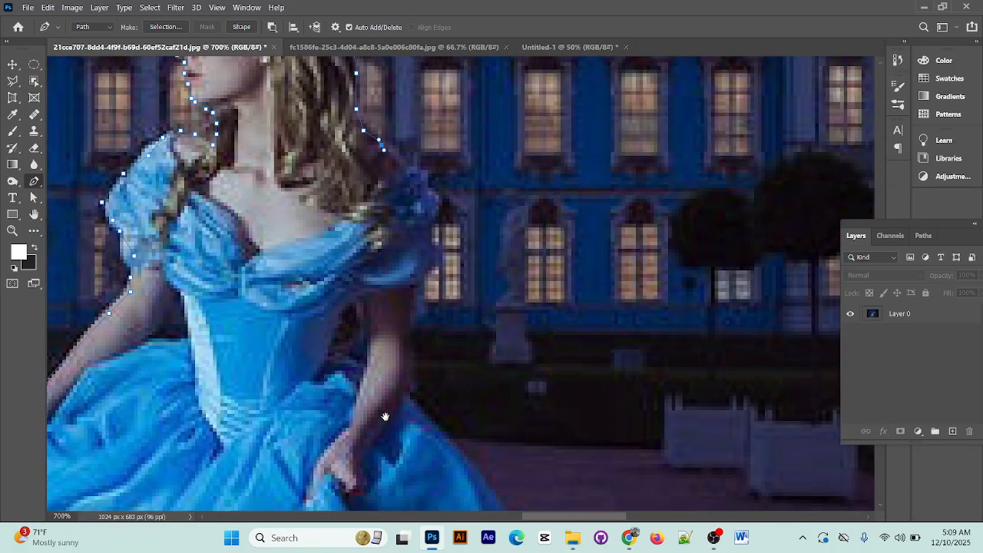
Trace the right shoulder, sleeve and upper arm down to where the arm meets the skirt
click(401, 167)
click(428, 194)
click(431, 221)
click(431, 250)
click(426, 275)
click(417, 285)
click(413, 295)
click(407, 324)
click(406, 360)
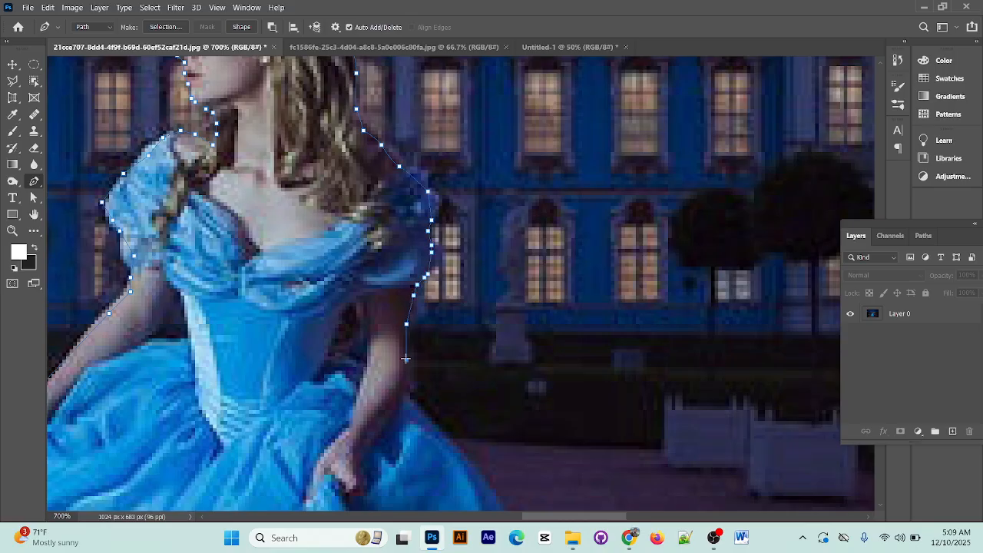
click(403, 384)
Extend the path from the right arm along the curved upper edge of the skirt
scroll(406, 392, down, 3)
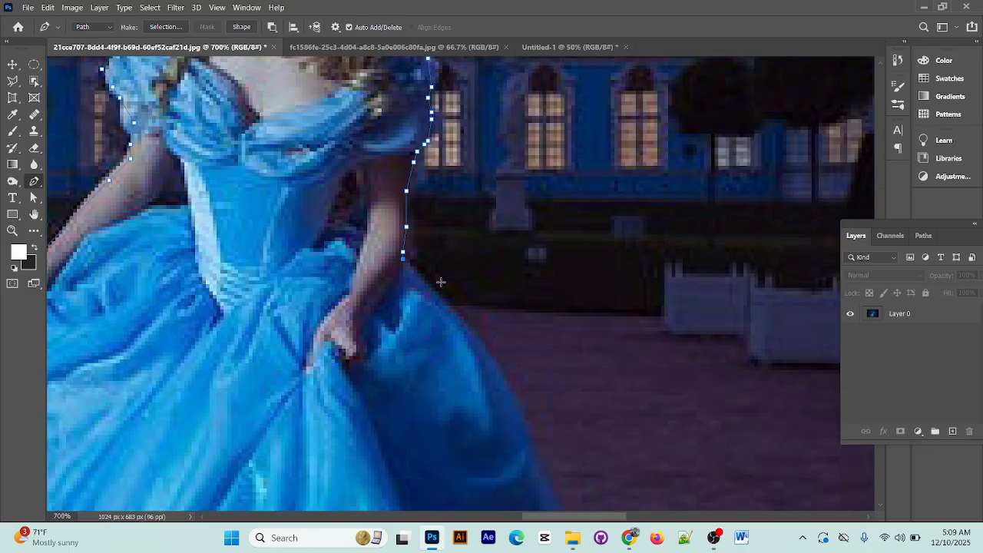
click(439, 298)
click(459, 327)
click(468, 349)
click(479, 358)
click(485, 368)
scroll(485, 368, down, 5)
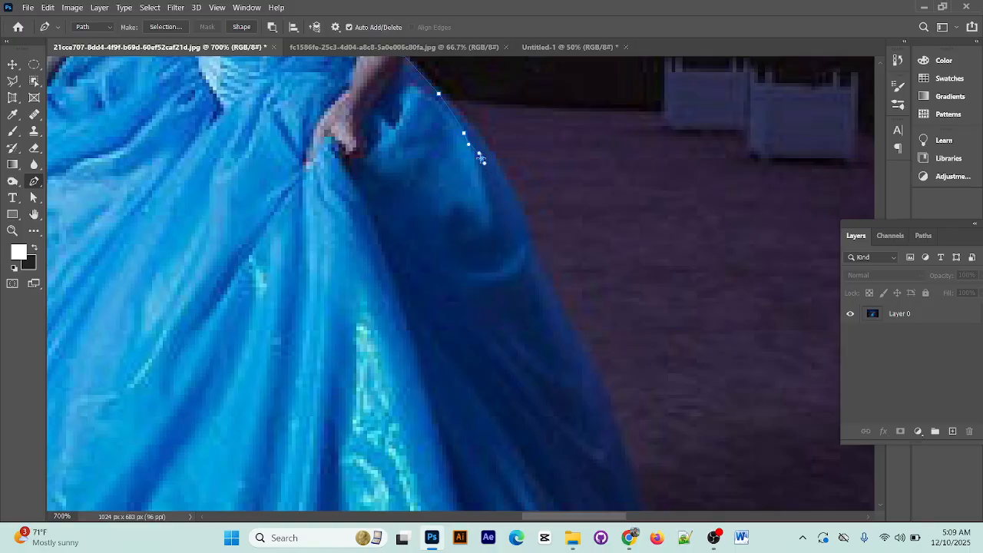
click(522, 215)
click(542, 278)
Trace the middle stretch of the skirt's right edge downward
scroll(547, 295, down, 2)
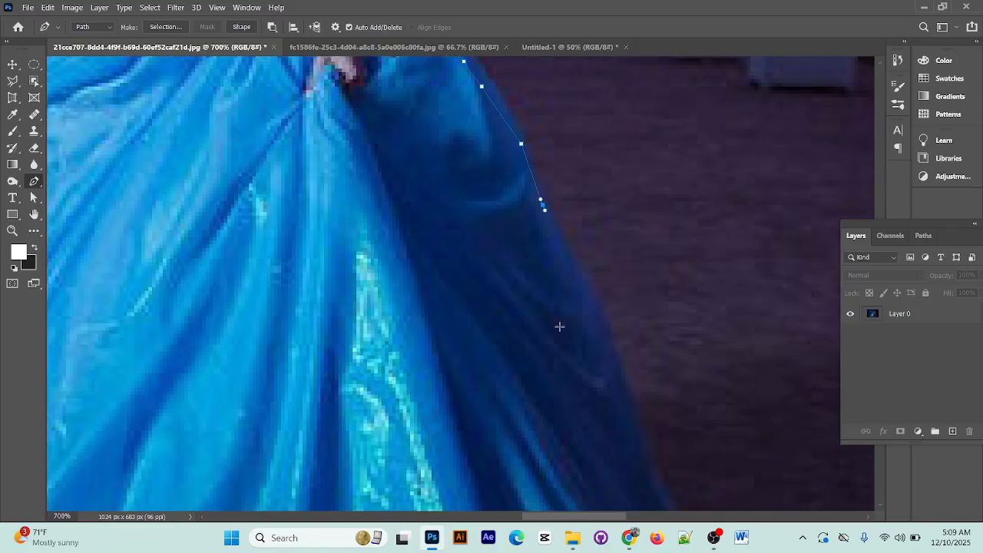
click(573, 264)
scroll(576, 268, down, 3)
click(622, 216)
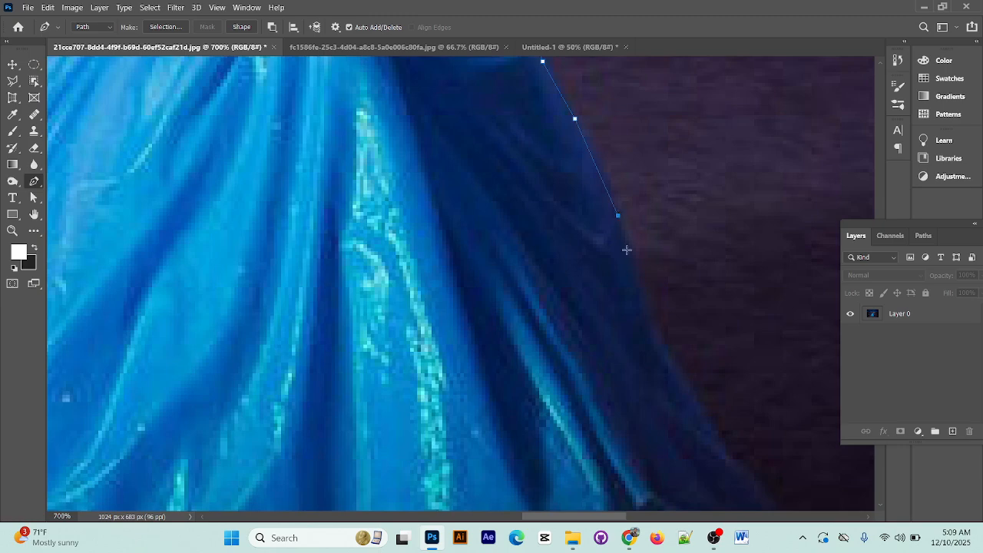
click(642, 281)
Trace the skirt's lower right edge around the hem corner and close the path at its starting point
scroll(652, 327, down, 2)
scroll(652, 327, down, 1)
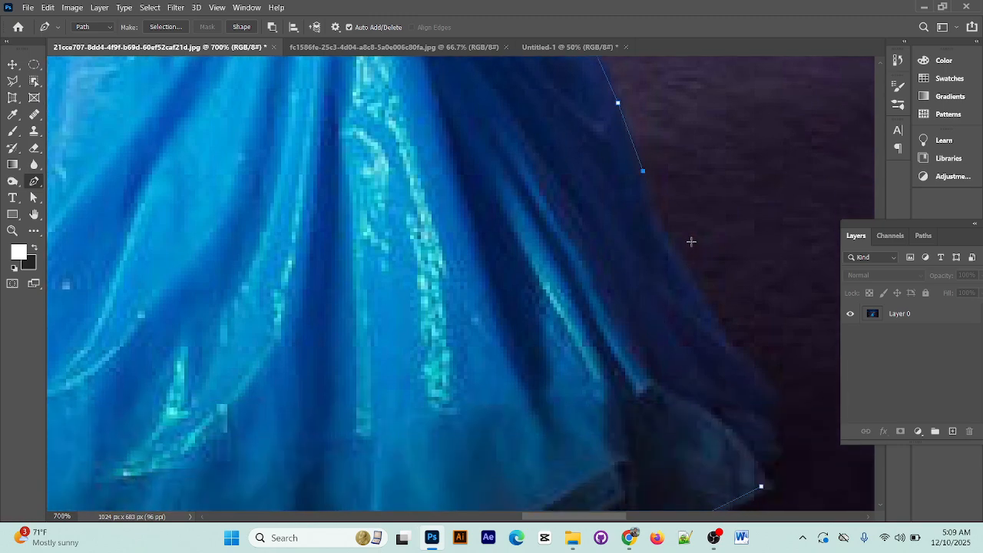
click(669, 241)
click(690, 278)
click(707, 310)
click(721, 336)
click(726, 341)
click(747, 370)
click(776, 397)
click(790, 418)
scroll(790, 415, down, 3)
click(790, 303)
click(779, 324)
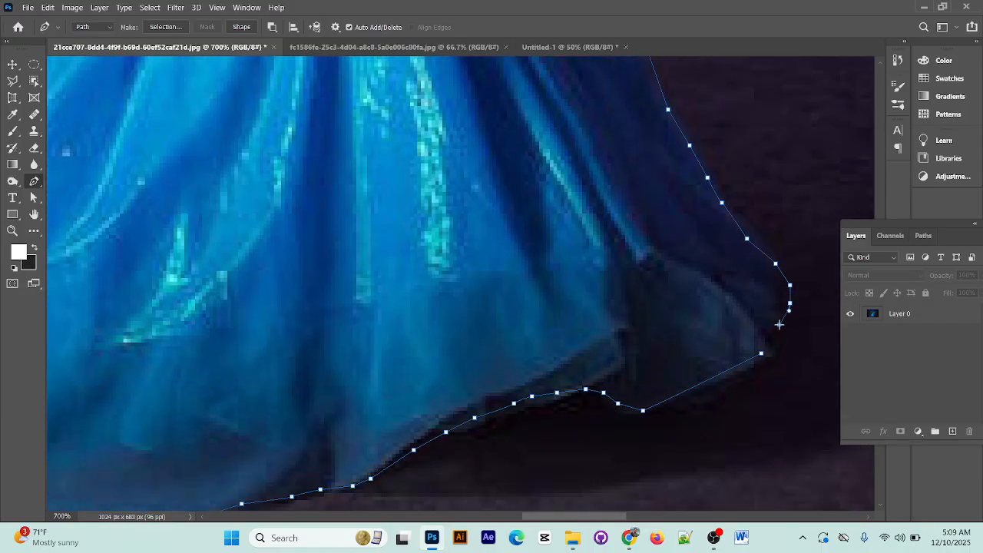
click(776, 336)
click(775, 346)
Draw a closed subpath around the background gap between the queen's left-side arm and her bodice
scroll(791, 363, up, 3)
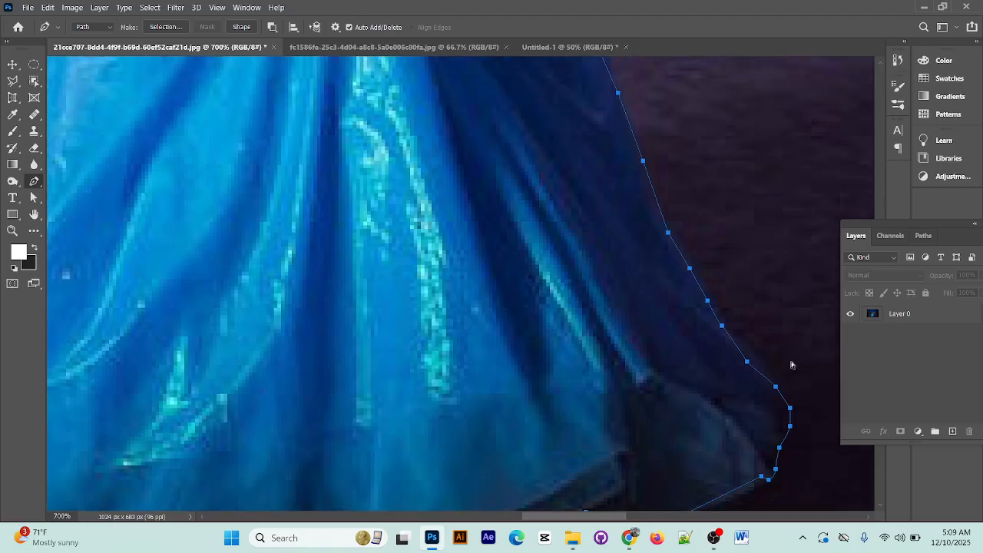
key(ctrl+minus)
drag(393, 248, 494, 426)
drag(328, 195, 333, 381)
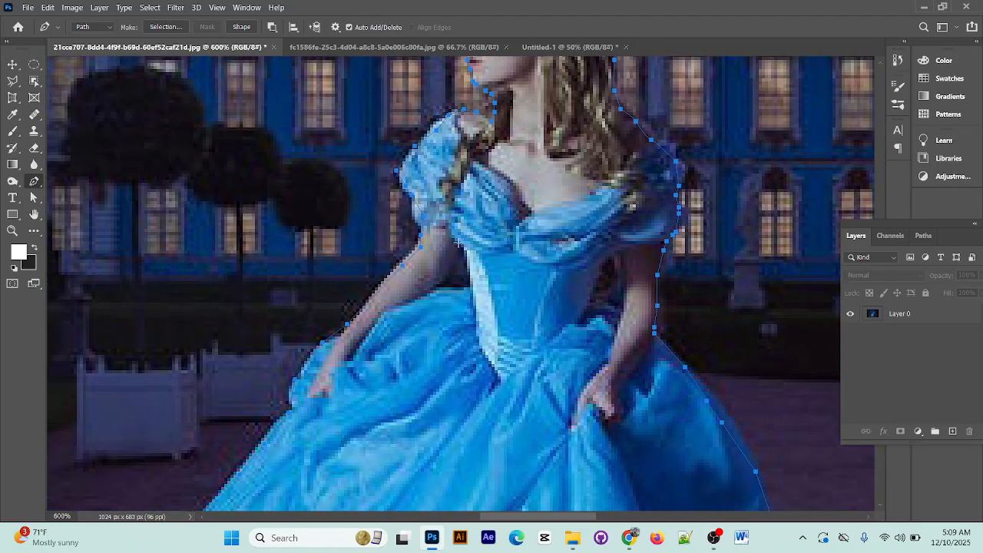
click(458, 242)
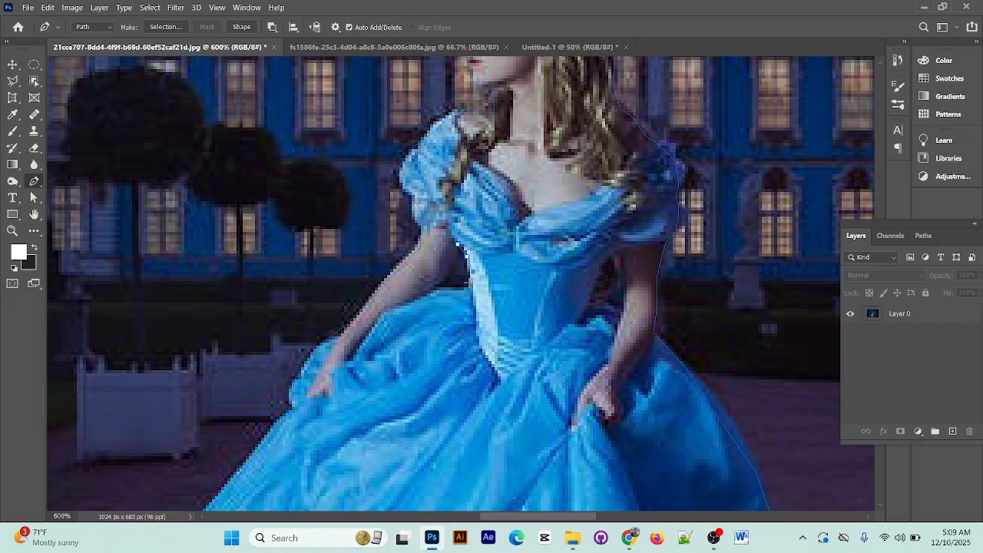
click(470, 281)
click(445, 278)
click(451, 269)
click(458, 262)
click(459, 245)
Draw a closed subpath around the small background gap between the right-side arm and the waist
click(619, 305)
click(618, 260)
click(620, 268)
click(614, 266)
click(611, 285)
click(609, 293)
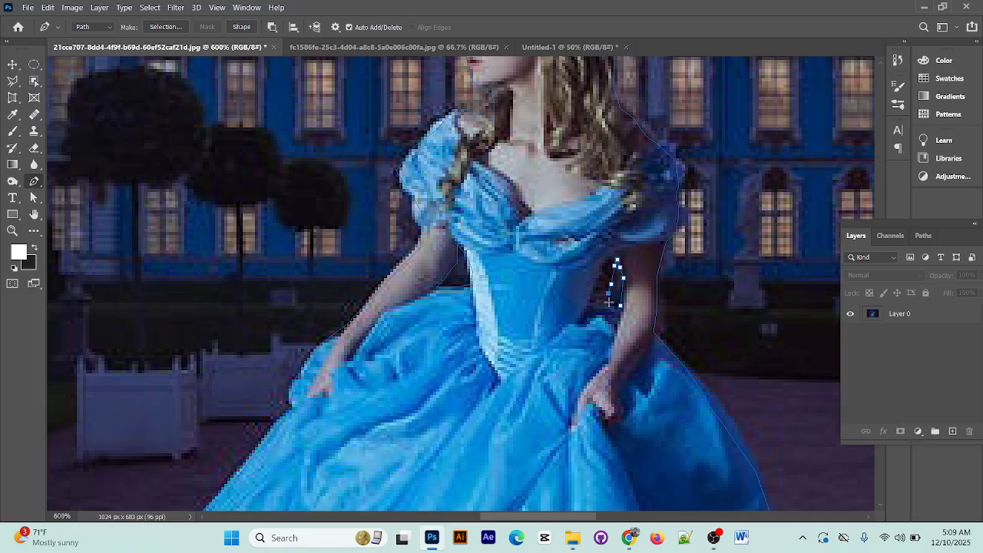
click(619, 305)
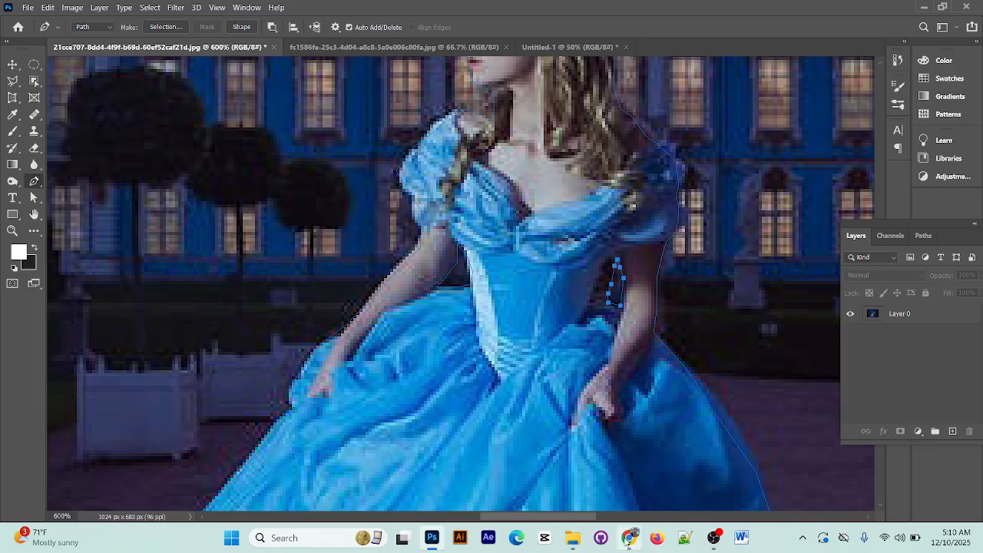
Switch to the Horse and Queen job sheet in Chrome and review its background-removal instructions
click(628, 537)
scroll(661, 323, up, 5)
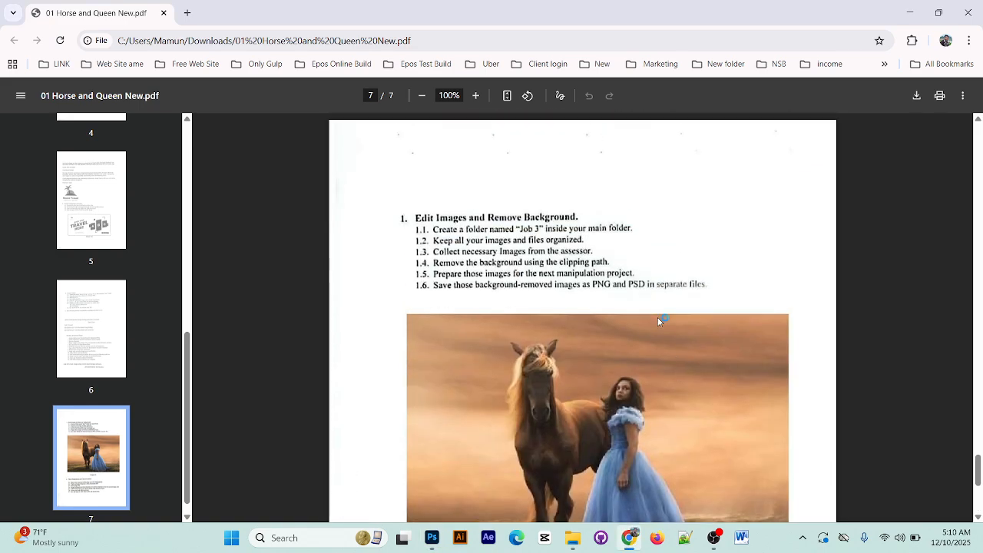
Read the job sheet's Photo Manipulation and Color Correction requirements and switch back to the queen image in Photoshop
scroll(658, 321, down, 4)
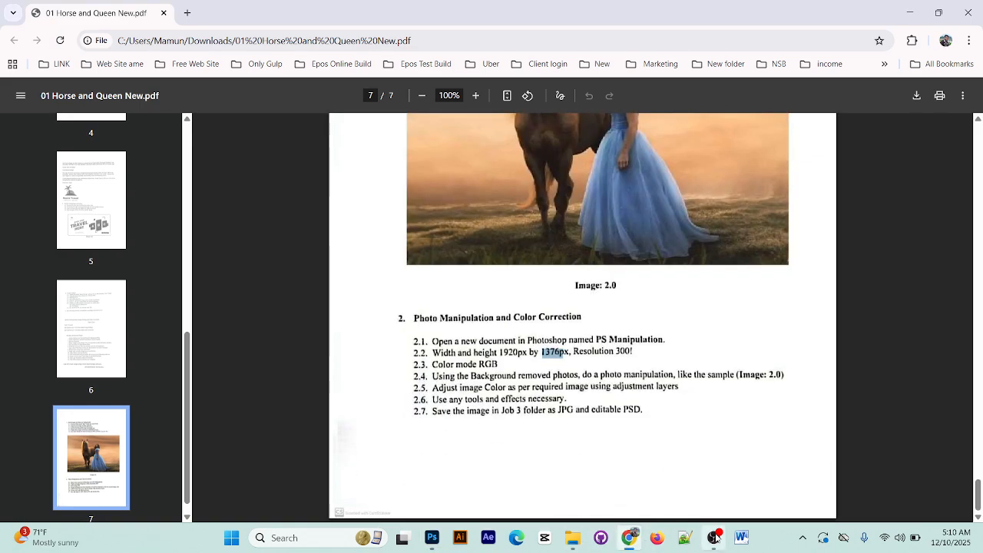
click(431, 538)
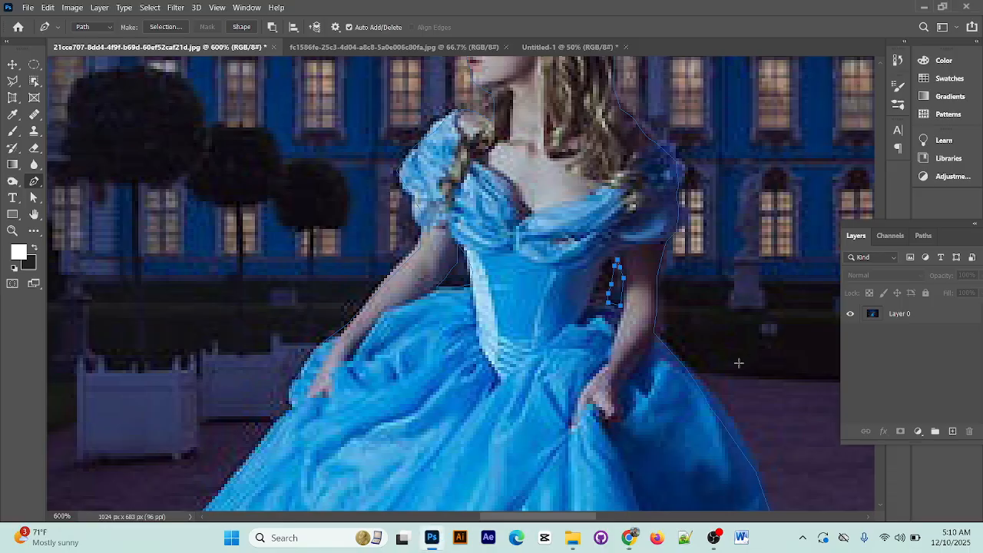
scroll(739, 363, up, 4)
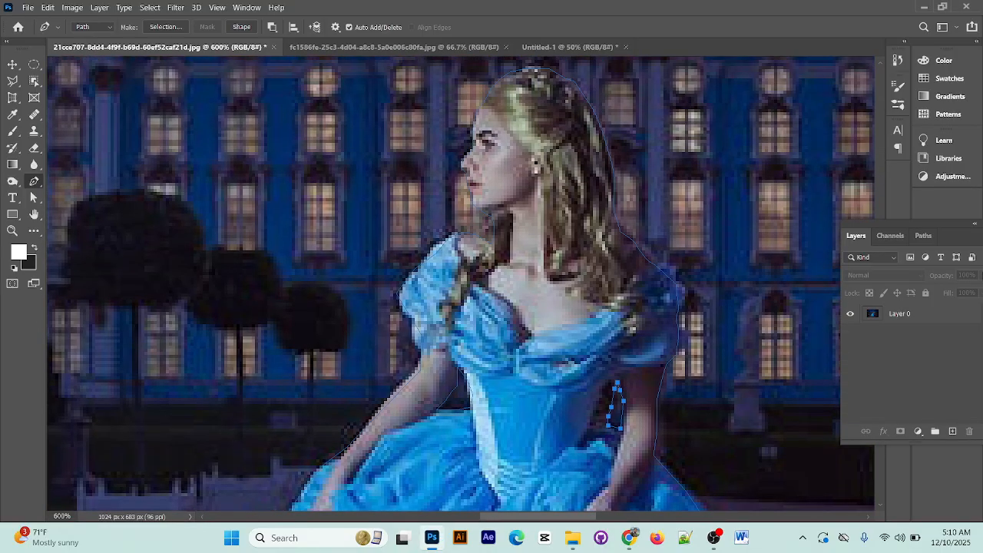
key(ctrl+s)
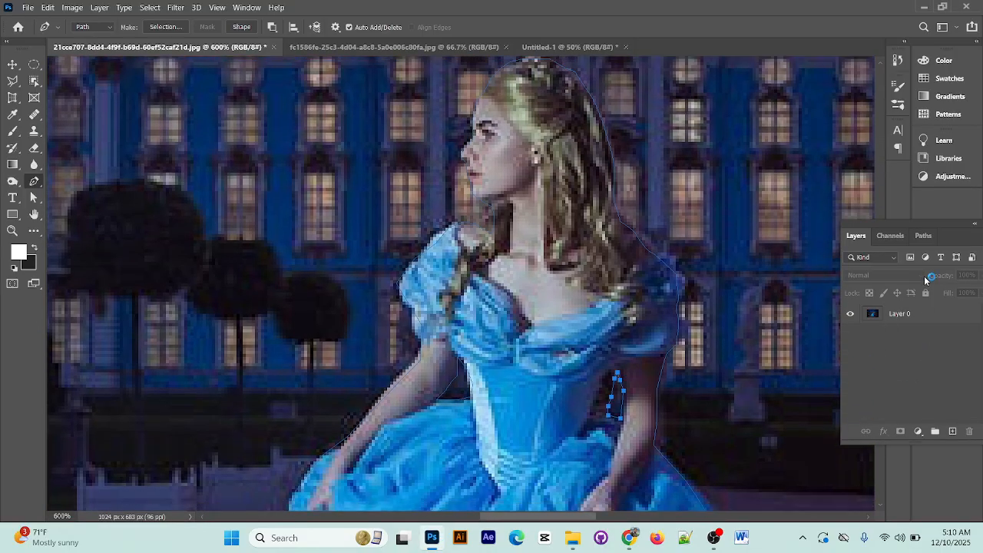
Save the queen's work path under the name Path 1
click(923, 235)
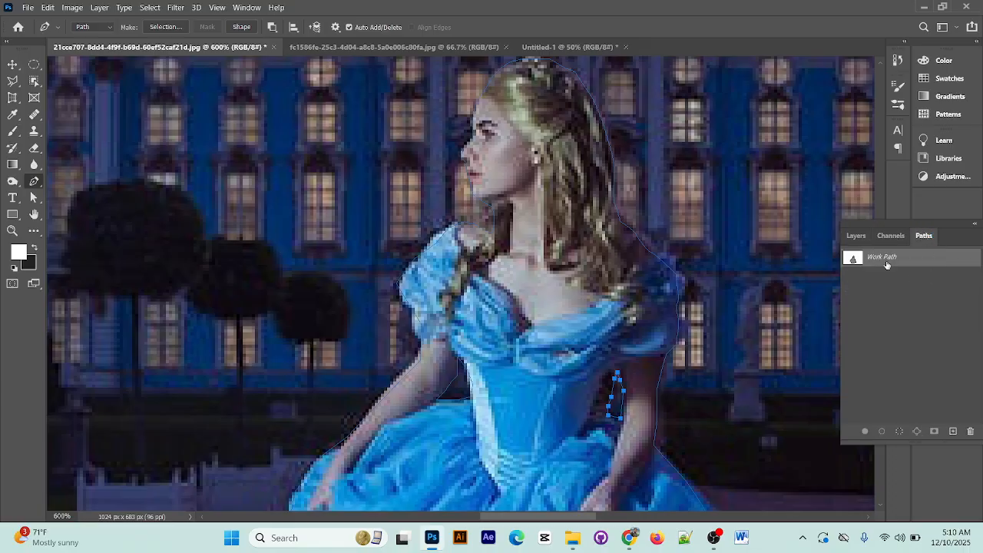
key(ctrl+minus)
key(ctrl+minus)
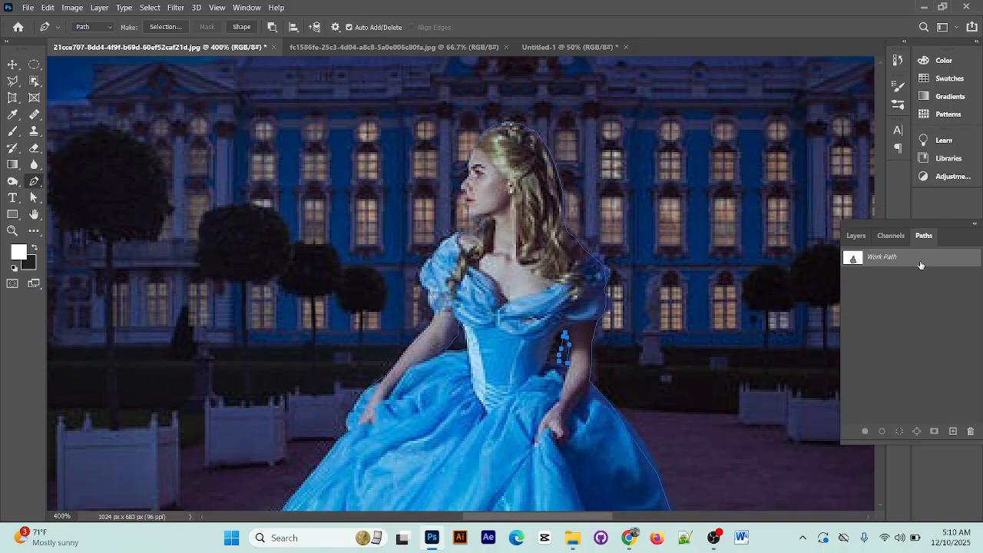
double_click(895, 263)
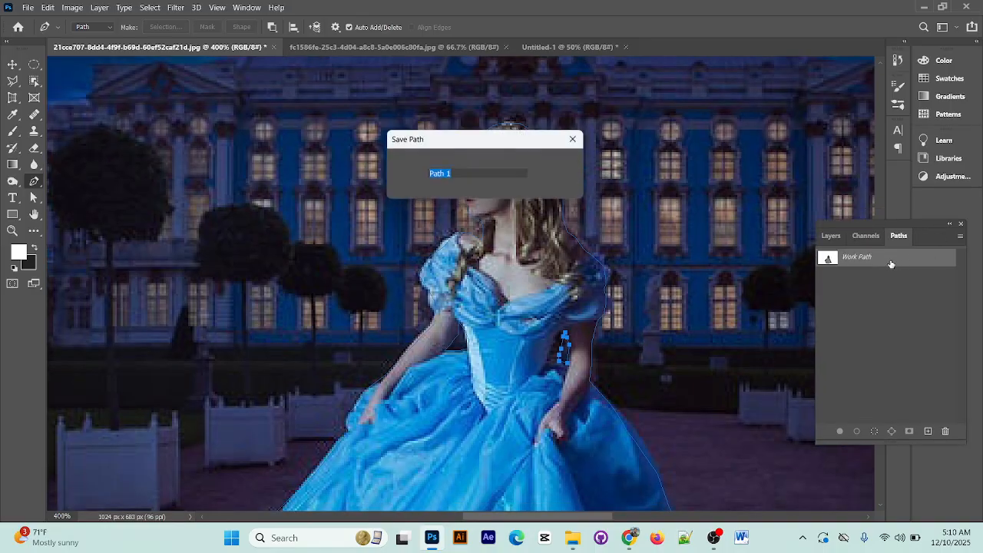
click(563, 162)
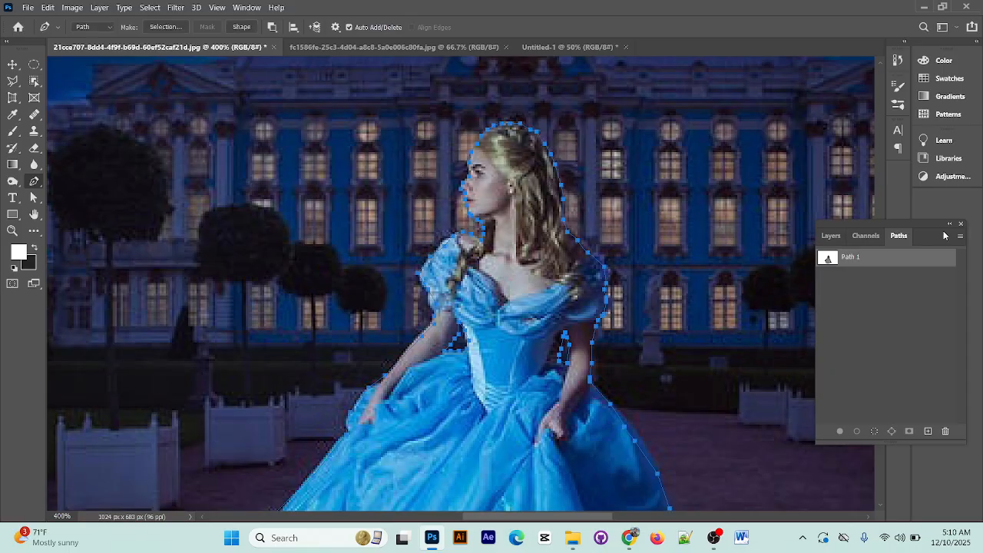
click(960, 236)
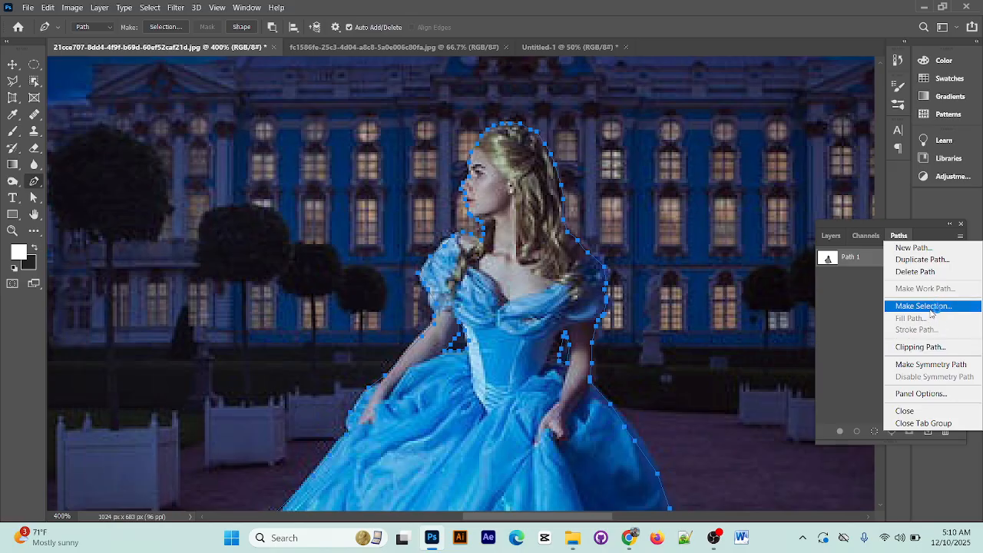
click(854, 278)
double_click(850, 257)
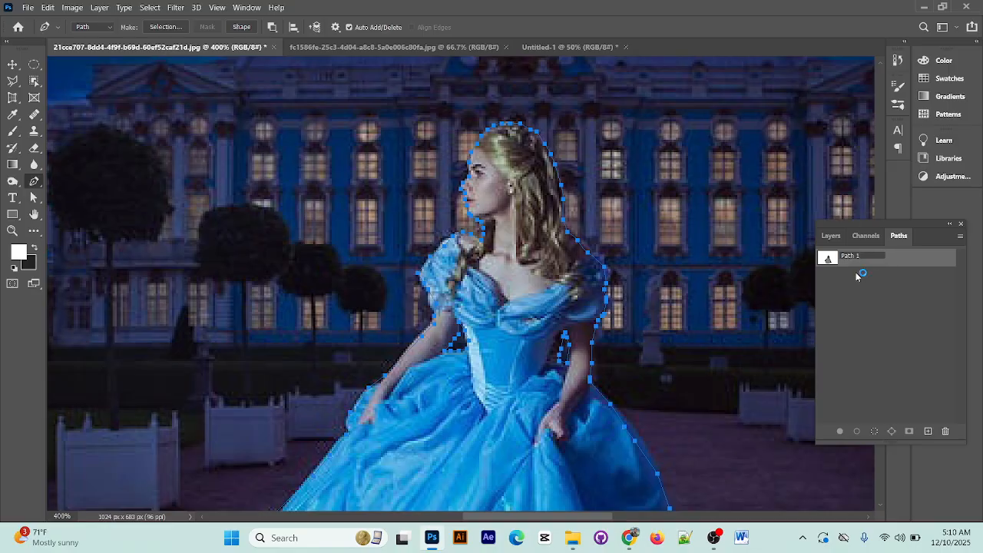
click(891, 291)
click(868, 258)
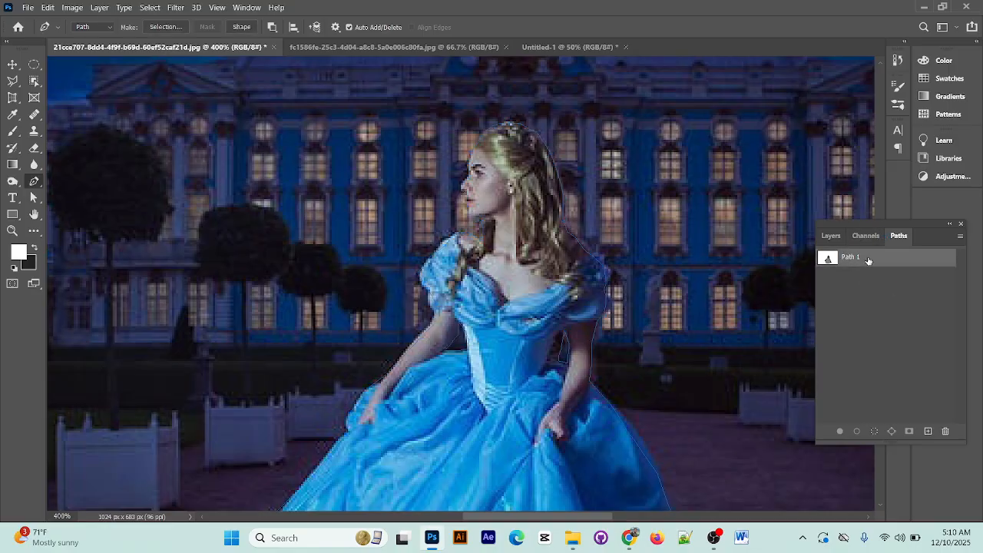
Convert the queen's path into a selection and add it as a layer mask on Layer 0 to hide the background
click(831, 236)
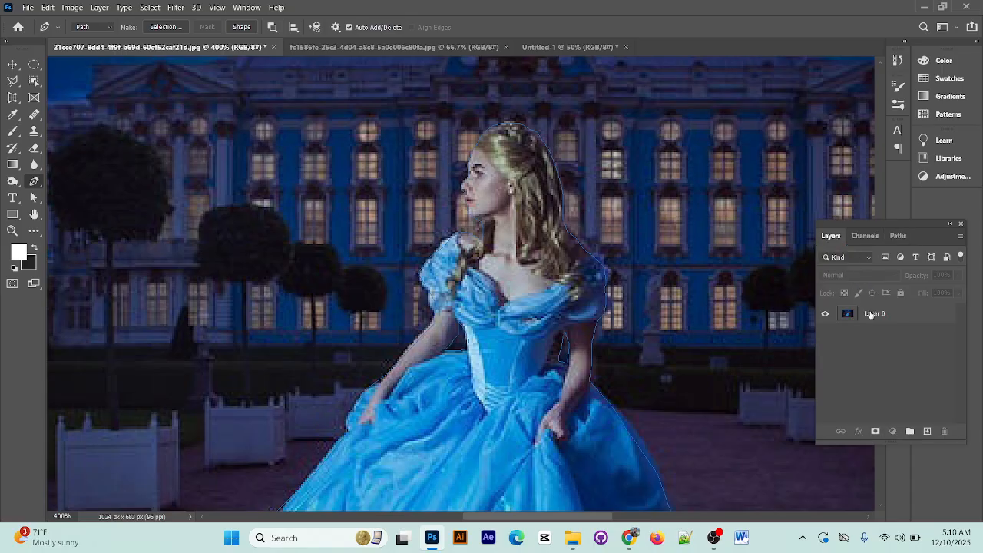
click(871, 314)
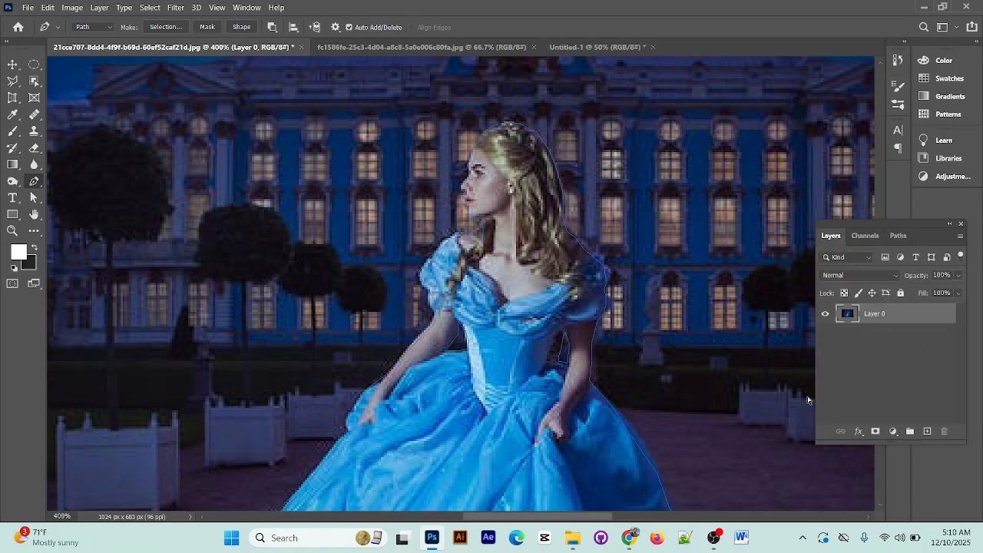
key(ctrl+Return)
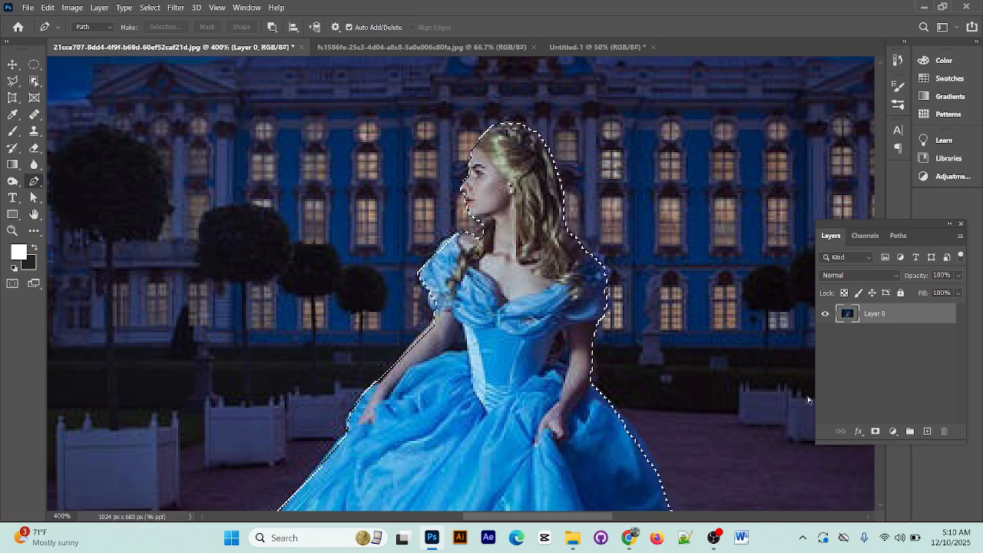
key(ctrl+minus)
scroll(927, 432, down, 2)
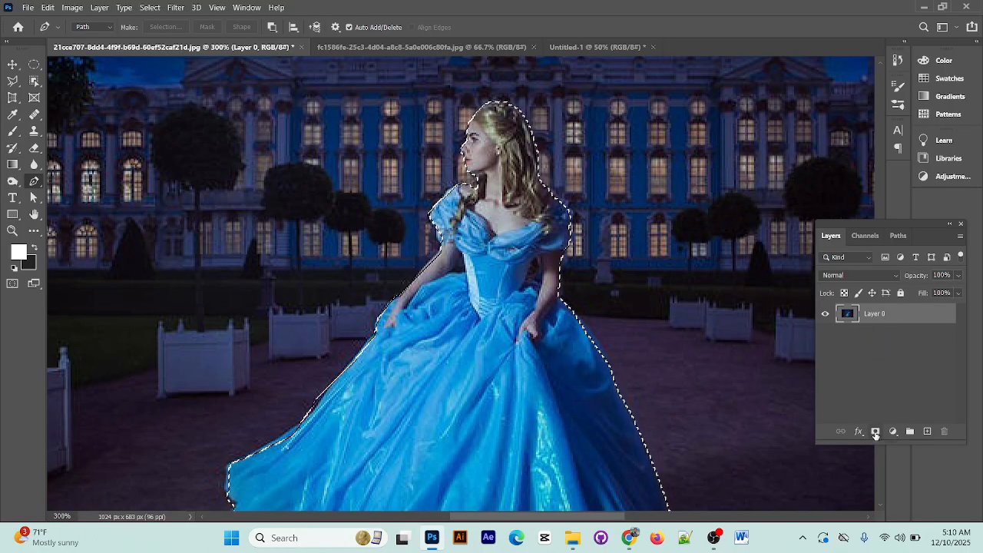
click(875, 432)
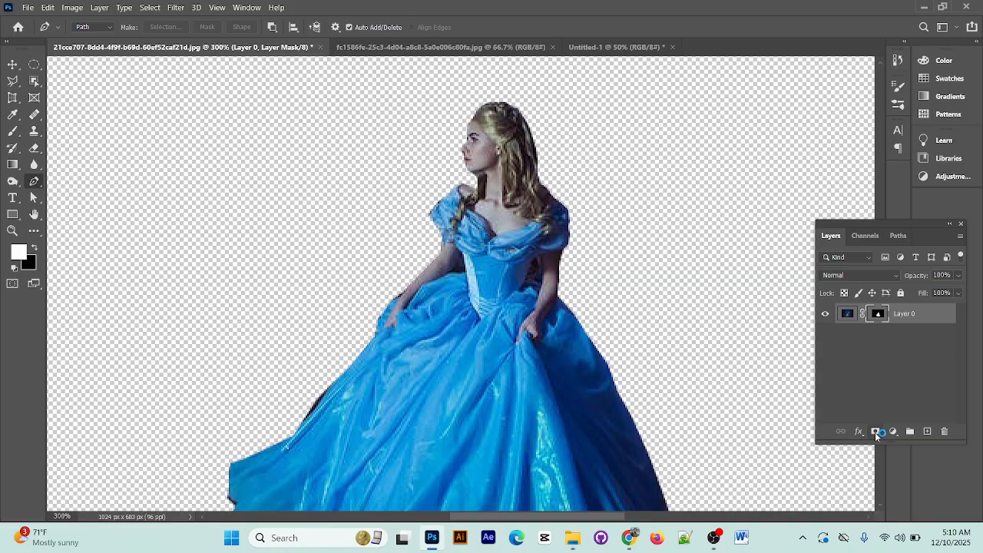
key(ctrl+z)
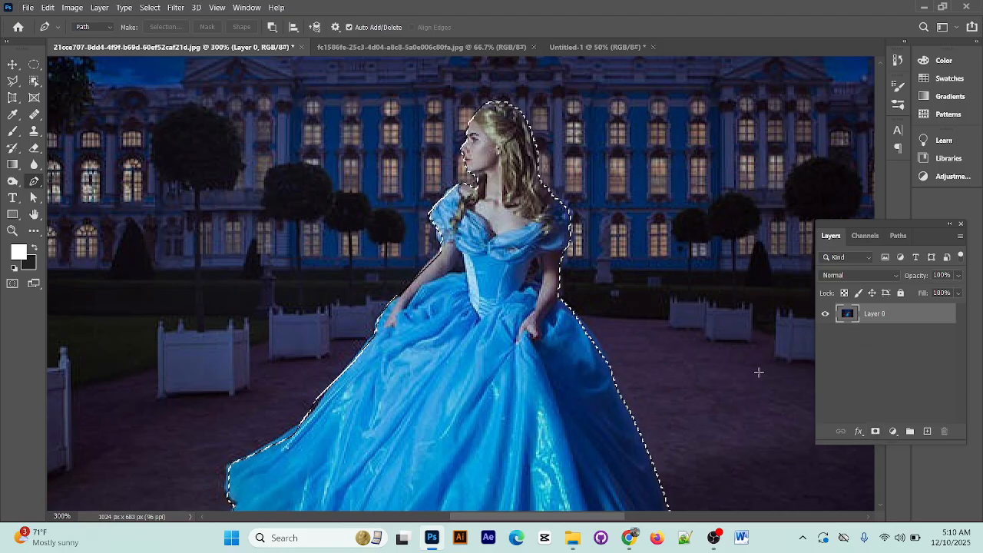
click(876, 431)
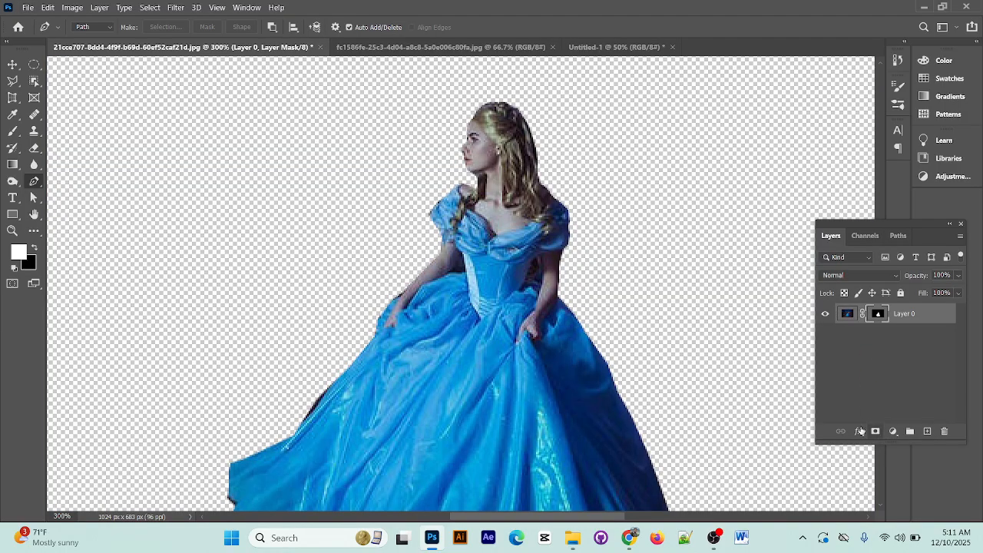
Outline the gap between the queen's left-side arm and bodice with the Polygonal Lasso, delete it from Layer 0's image and deselect
key(ctrl+minus)
key(ctrl+minus)
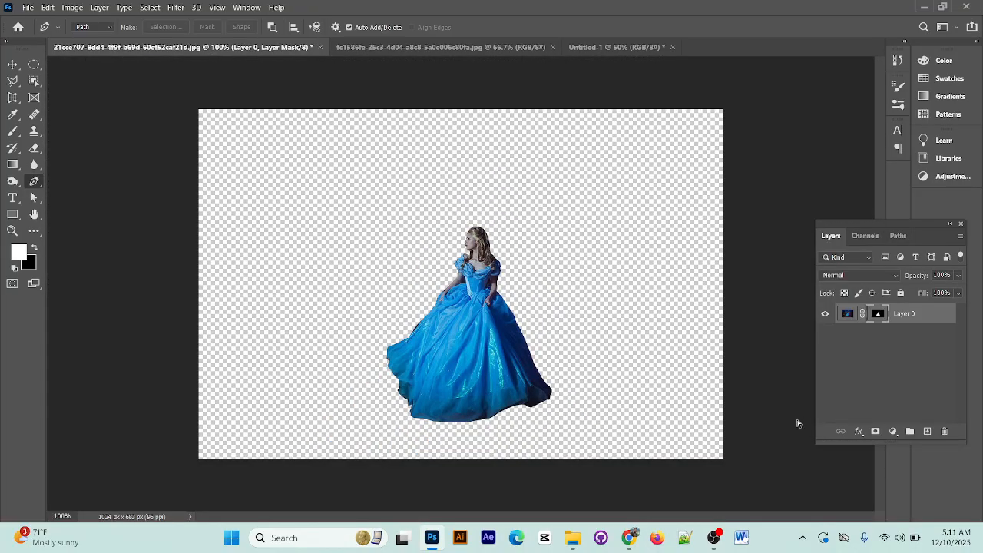
key(ctrl+plus)
key(ctrl+plus)
key(ctrl+plus)
key(ctrl+plus)
key(ctrl+plus)
key(ctrl+plus)
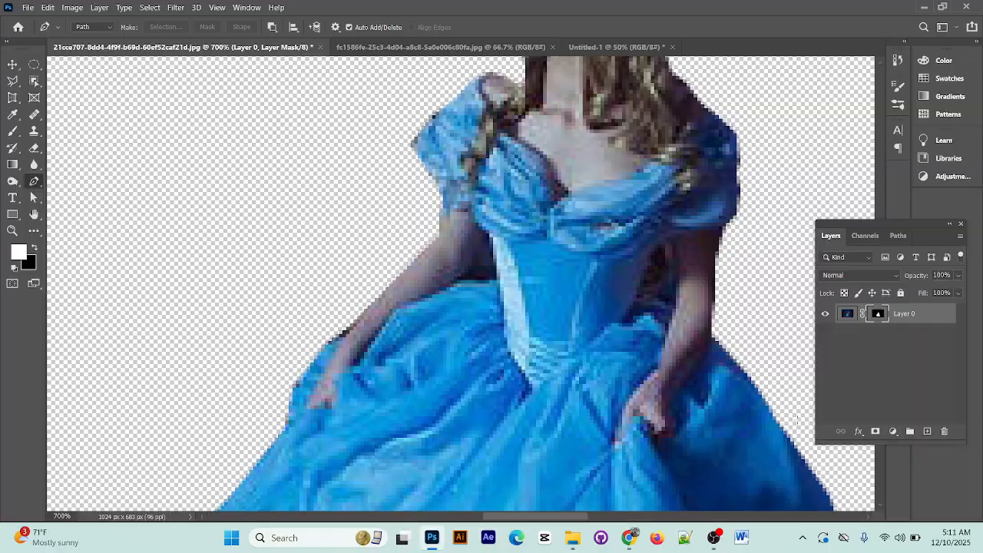
click(847, 312)
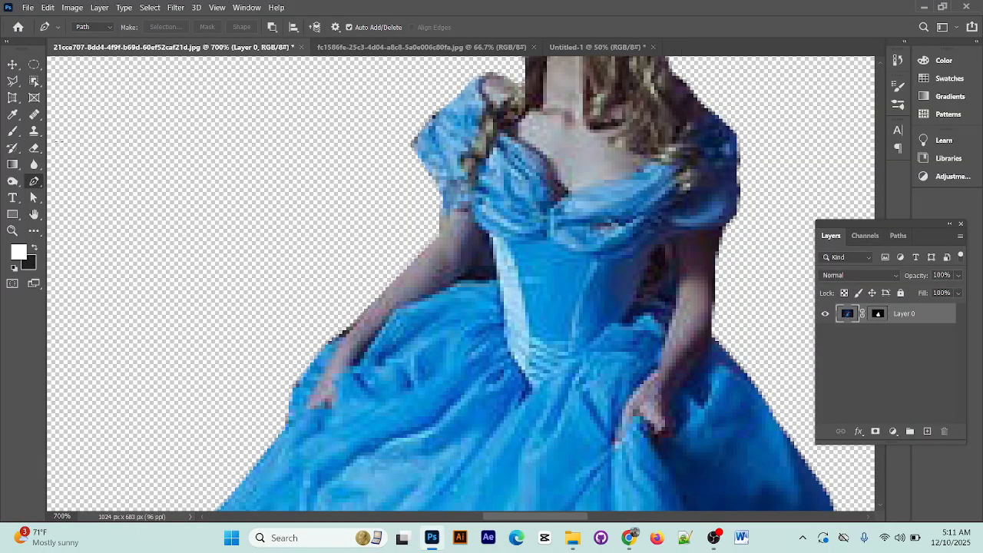
click(13, 80)
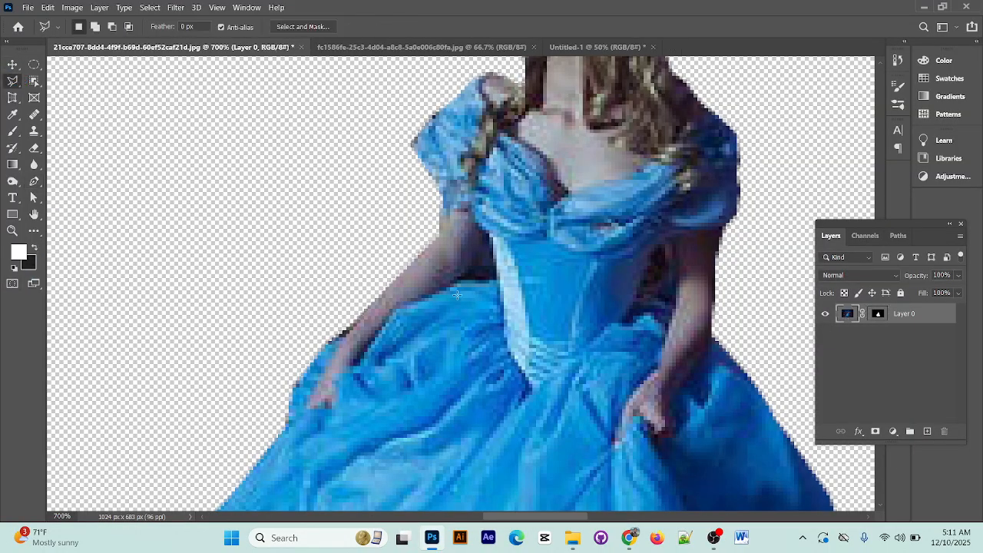
click(477, 229)
click(490, 241)
click(495, 274)
click(471, 278)
click(473, 235)
click(478, 230)
key(Delete)
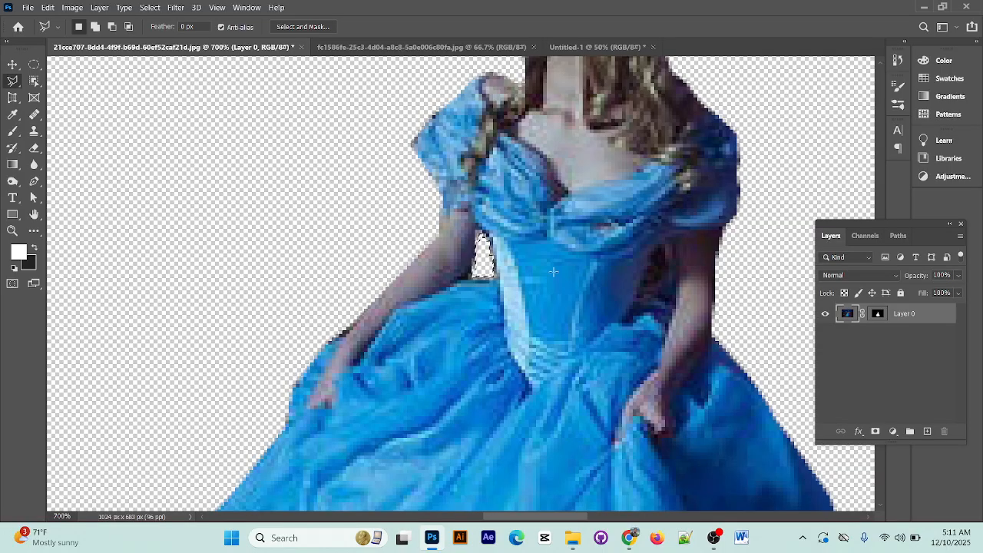
key(ctrl+d)
Outline the small gap between the right-side arm and the waist, delete its background pixels and deselect
click(671, 271)
click(661, 284)
click(661, 296)
click(674, 299)
click(671, 271)
key(Delete)
key(ctrl+d)
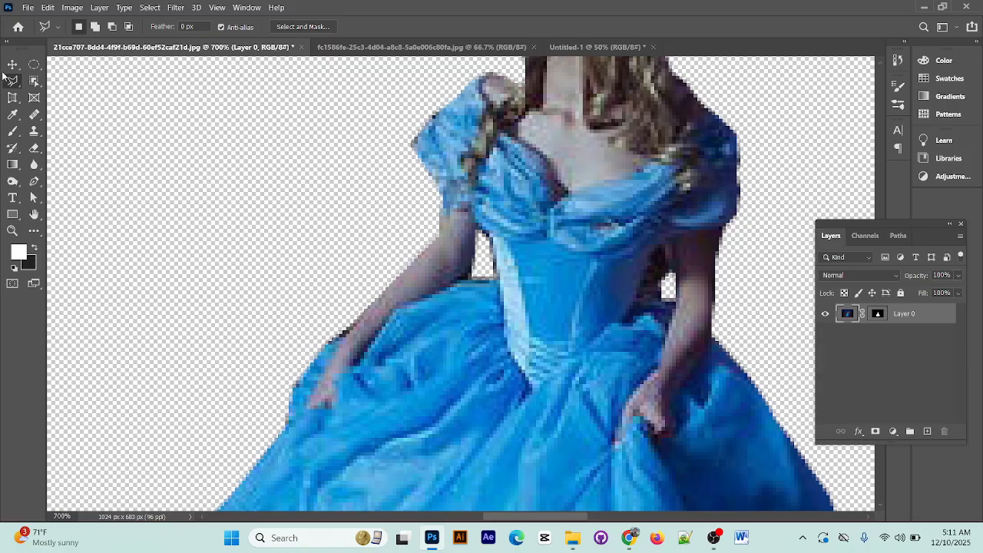
Show Path 1 over the cut-out and examine the arm gaps and the whole queen against the transparent background
click(12, 64)
click(897, 235)
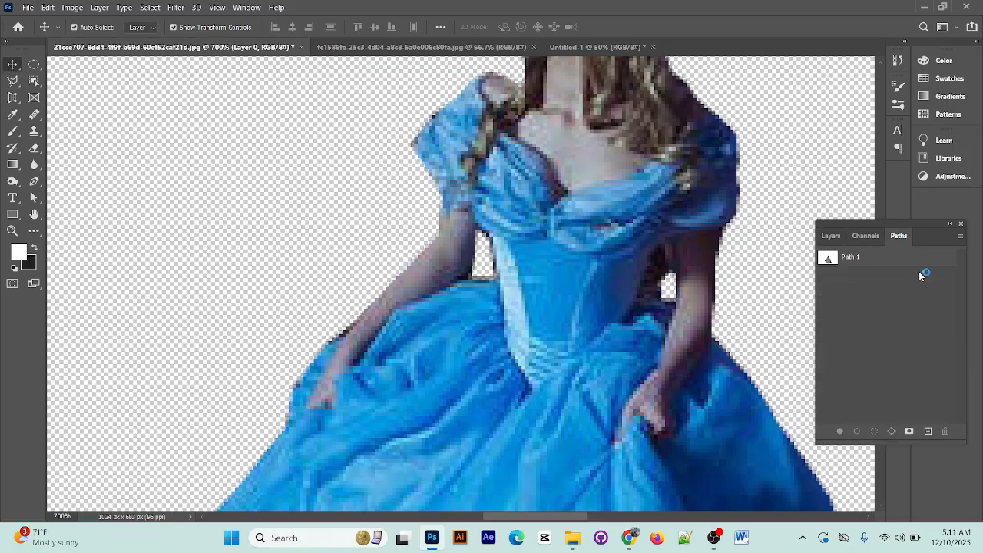
click(862, 256)
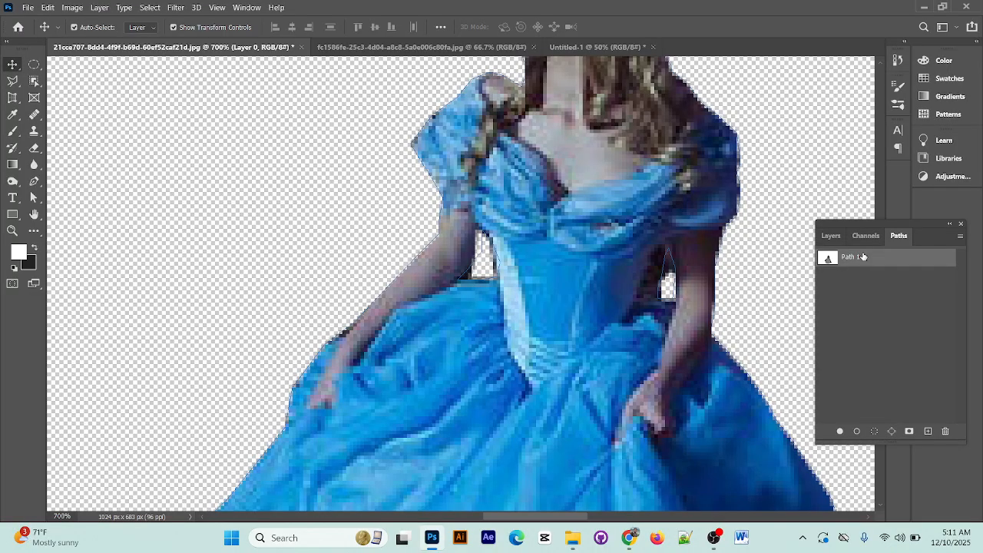
click(830, 235)
click(895, 237)
scroll(671, 288, up, 2)
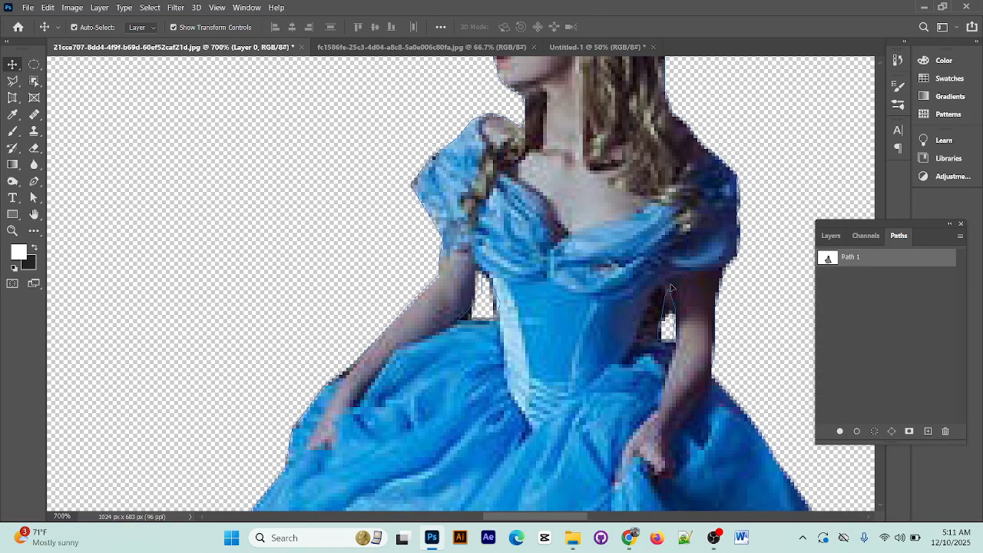
scroll(672, 288, down, 2)
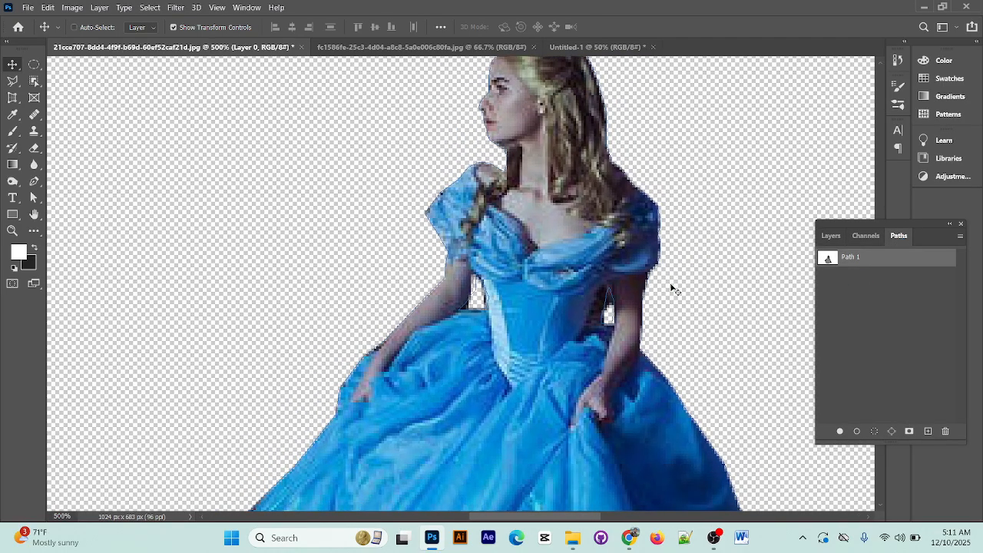
scroll(671, 288, down, 4)
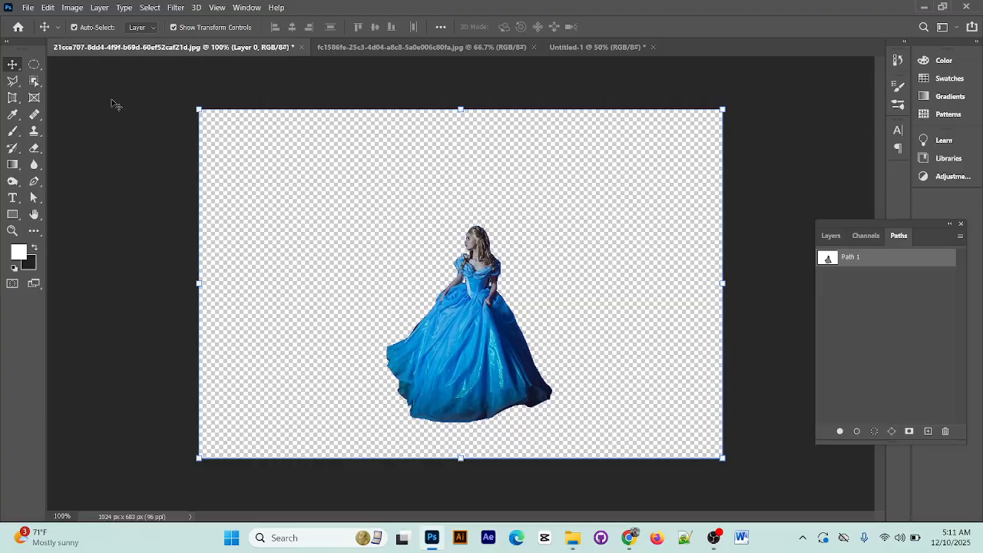
Save the queen cut-out as a layered Photoshop file named GRILS in the JOB 3 folder
click(27, 7)
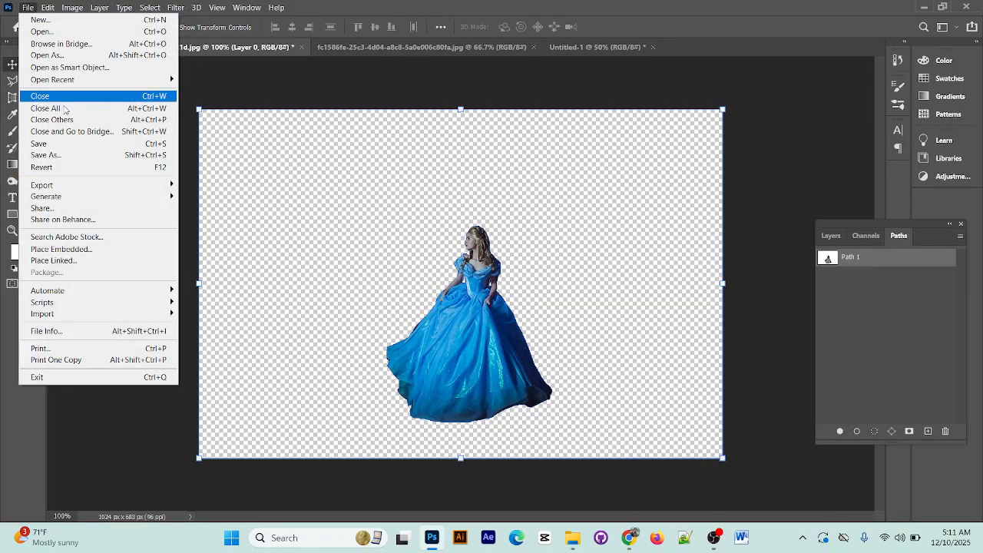
click(69, 144)
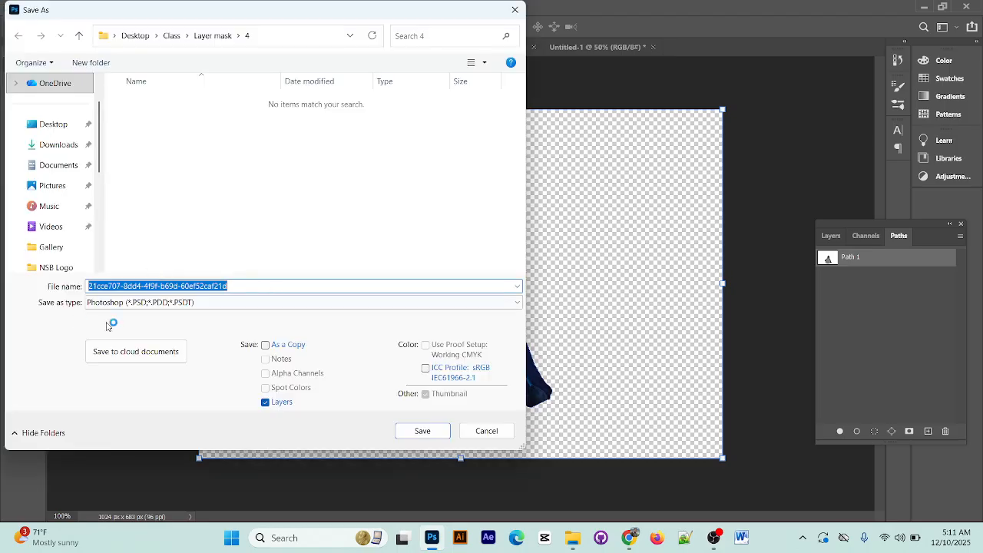
click(54, 124)
scroll(310, 169, down, 2)
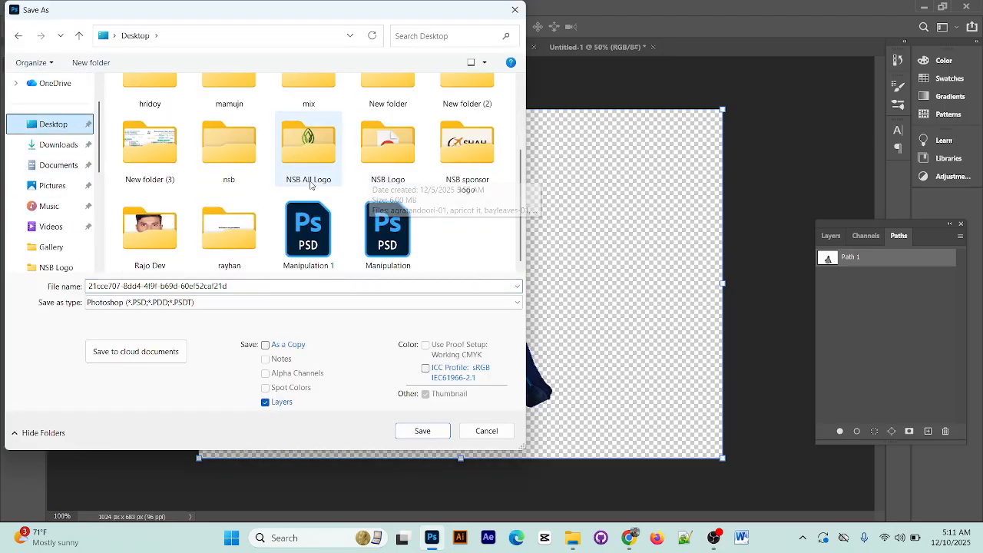
double_click(228, 230)
click(152, 140)
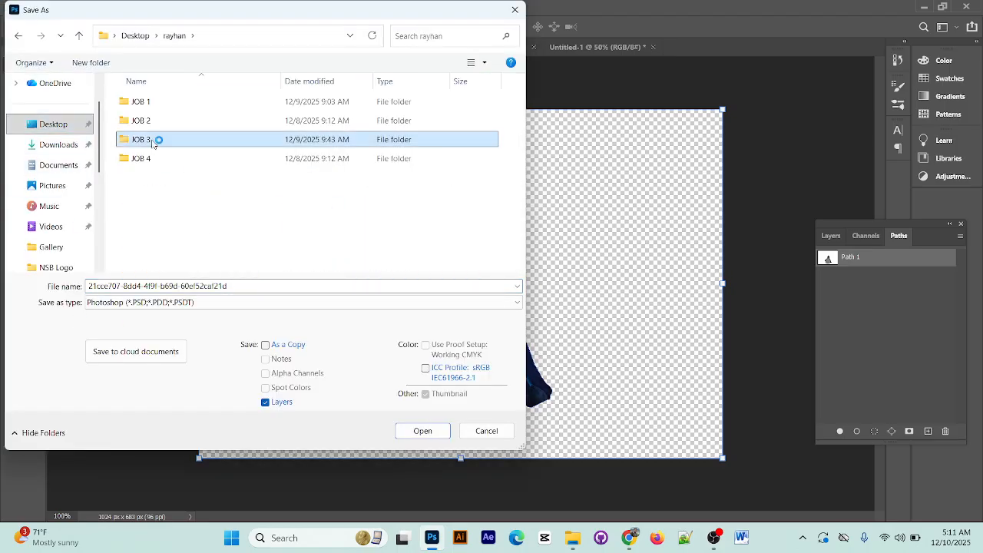
text(GRILS)
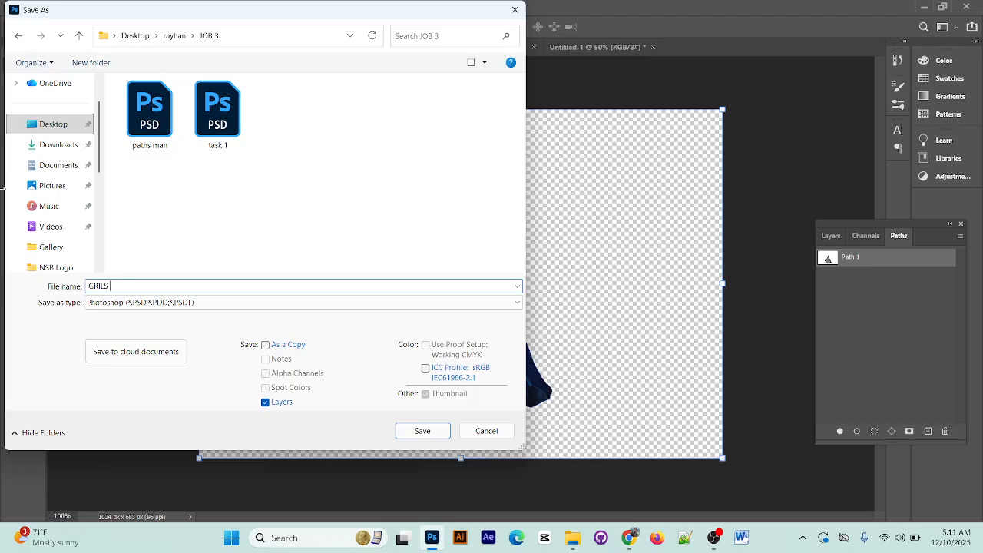
click(430, 433)
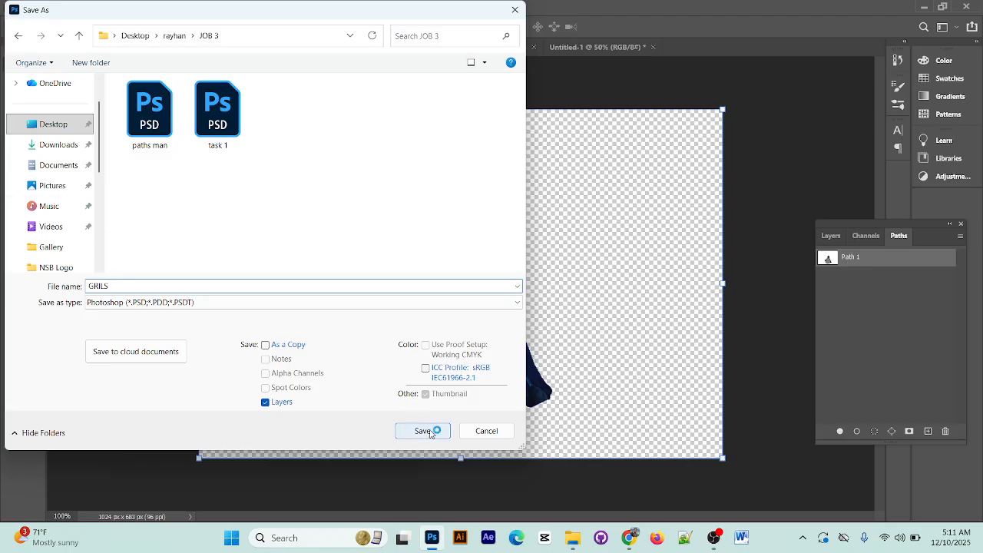
Save the queen cut-out in the JOB 3 folder as GRILS PRATHS.psd with Maximize Compatibility enabled
text(RILS PRATHS)
click(422, 430)
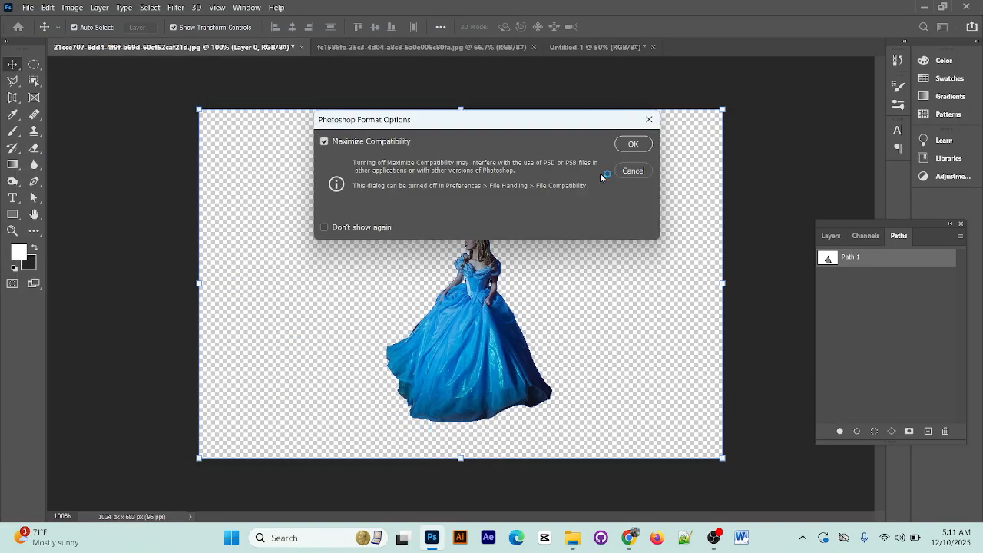
click(629, 142)
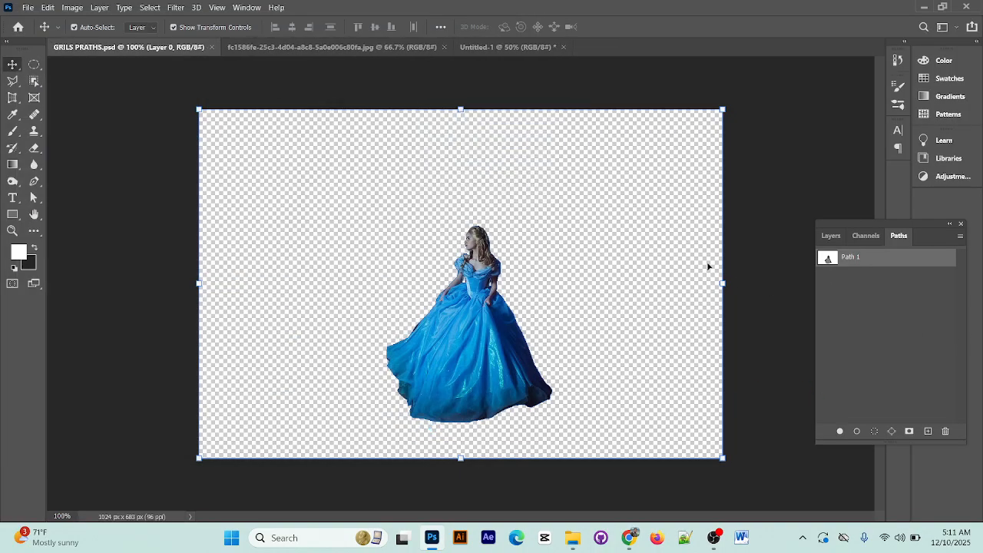
Copy the queen cut-out into the Untitled-1 forest composition, enlarge it proportionally and place it over the meadow near the centre
click(831, 236)
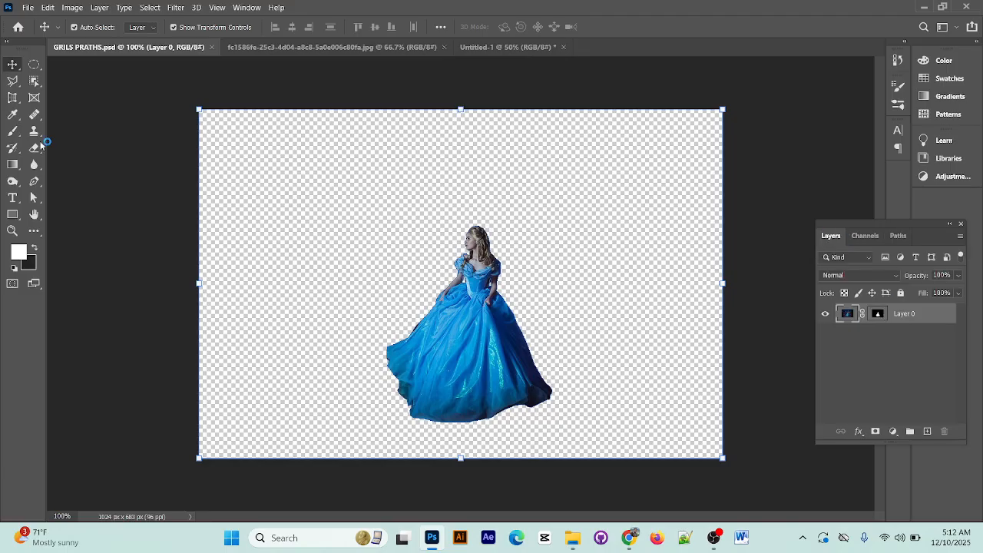
mouse_move(486, 343)
mouse_down()
mouse_move(111, 37)
mouse_move(399, 47)
mouse_move(516, 179)
mouse_move(519, 304)
mouse_move(431, 302)
mouse_move(470, 336)
mouse_up()
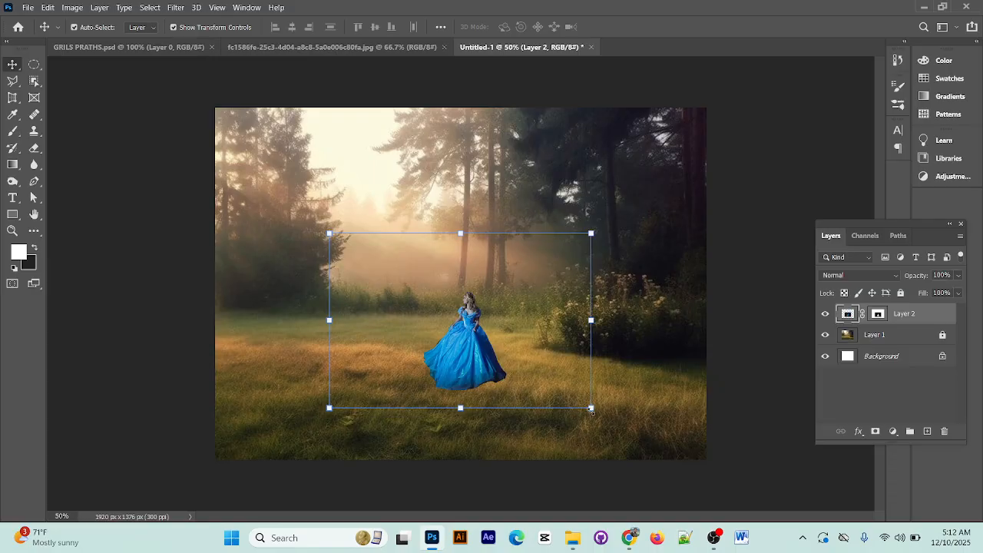
drag(591, 410, 706, 485)
drag(471, 378, 525, 338)
click(634, 26)
click(753, 145)
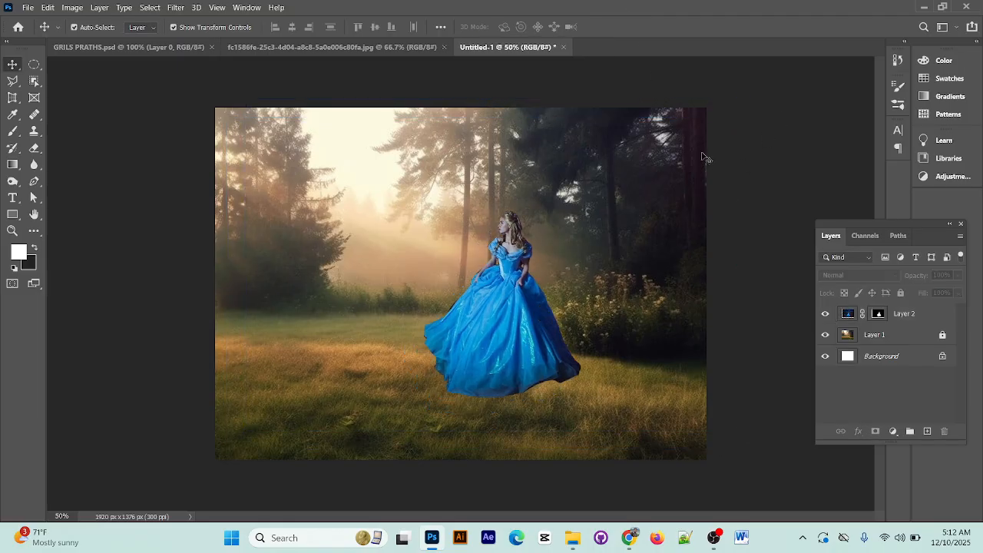
Return to the GRILS PRATHS document and examine the queen cut-out and its Path 1 at close range
click(368, 47)
click(184, 47)
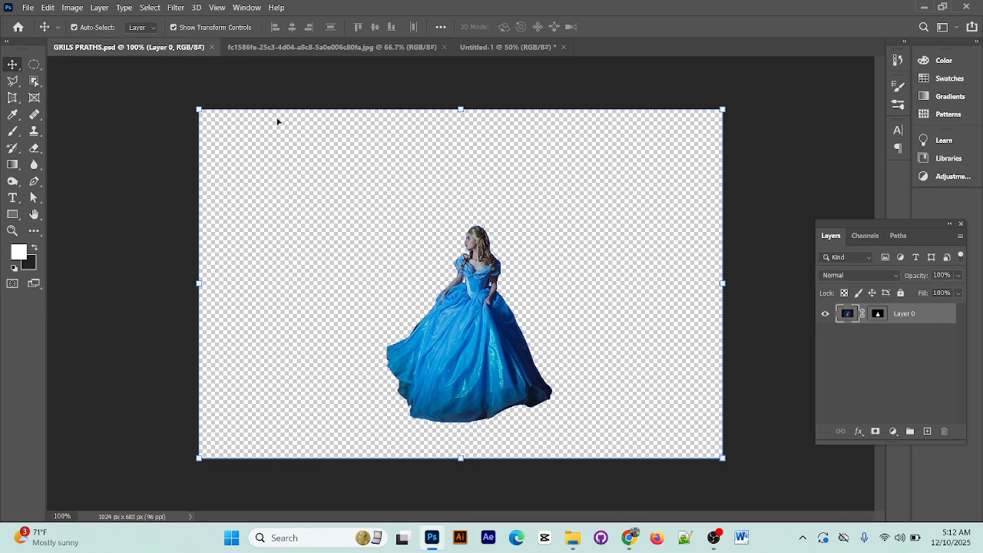
click(805, 93)
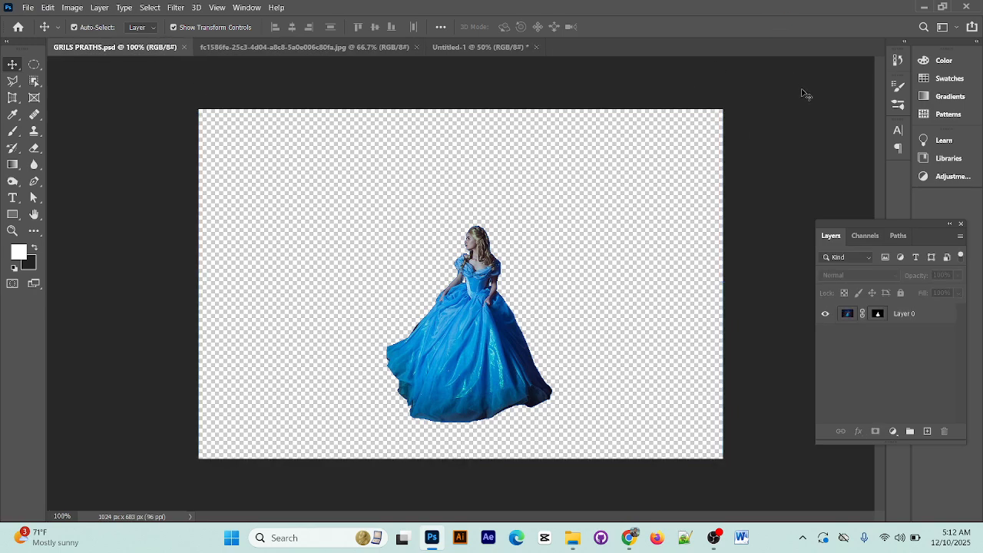
click(455, 365)
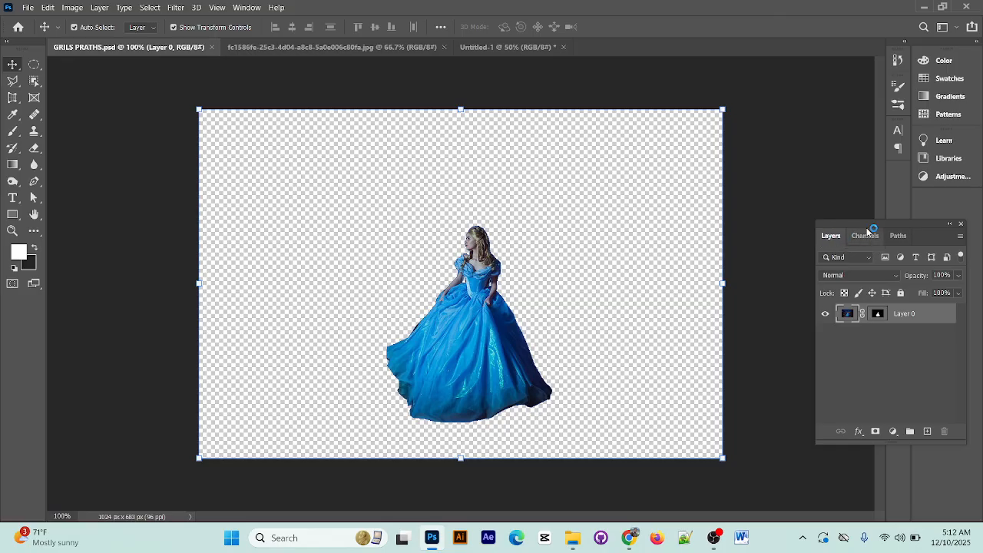
click(897, 237)
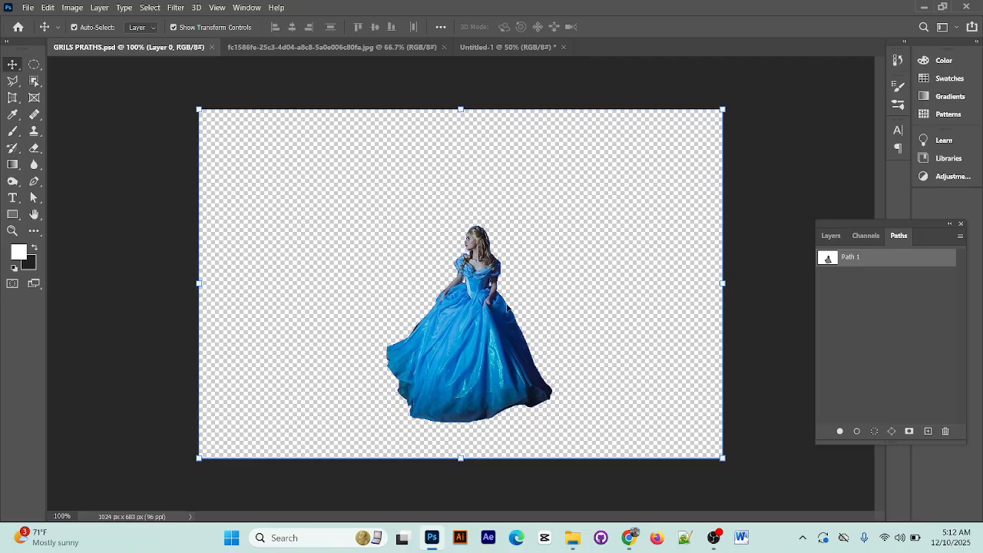
key(ctrl+plus)
key(ctrl+plus)
key(ctrl+plus)
key(ctrl+plus)
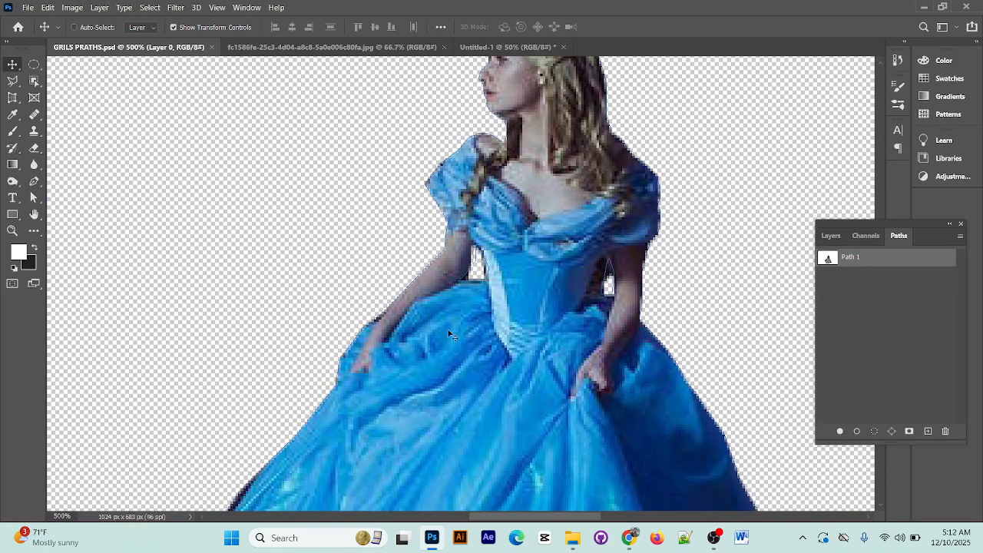
ctrl+click(861, 264)
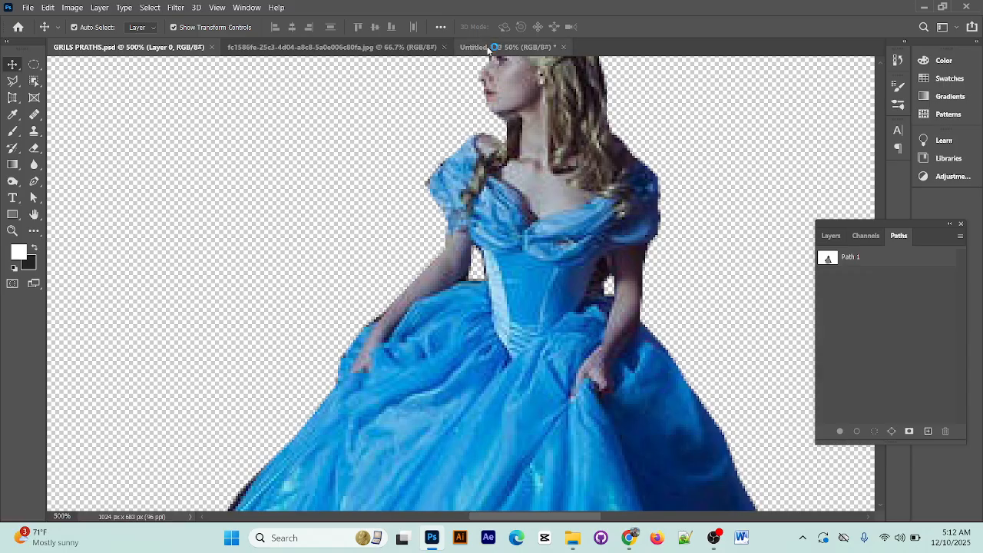
Switch to the horse photo and inspect the whole horse from its ears down to its hooves
click(330, 47)
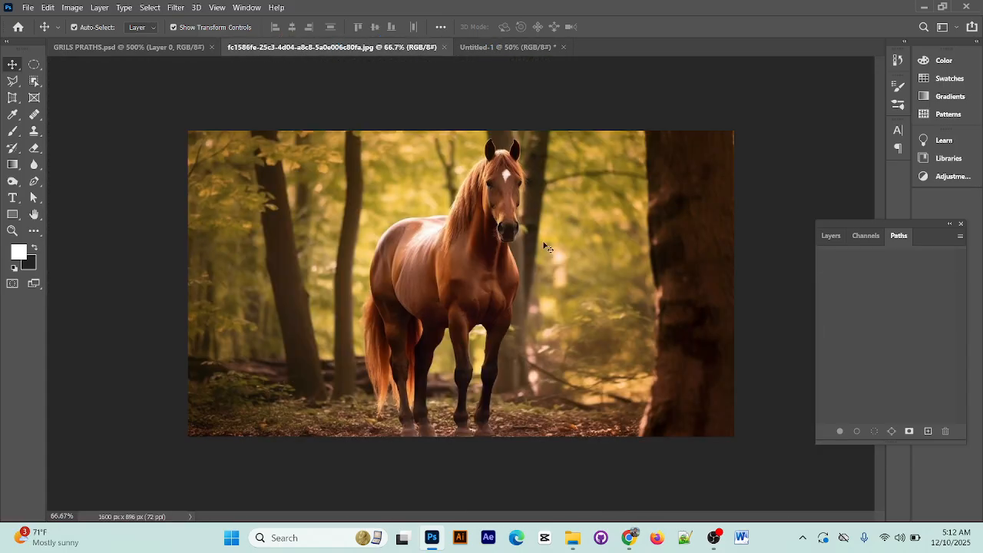
key(ctrl+1)
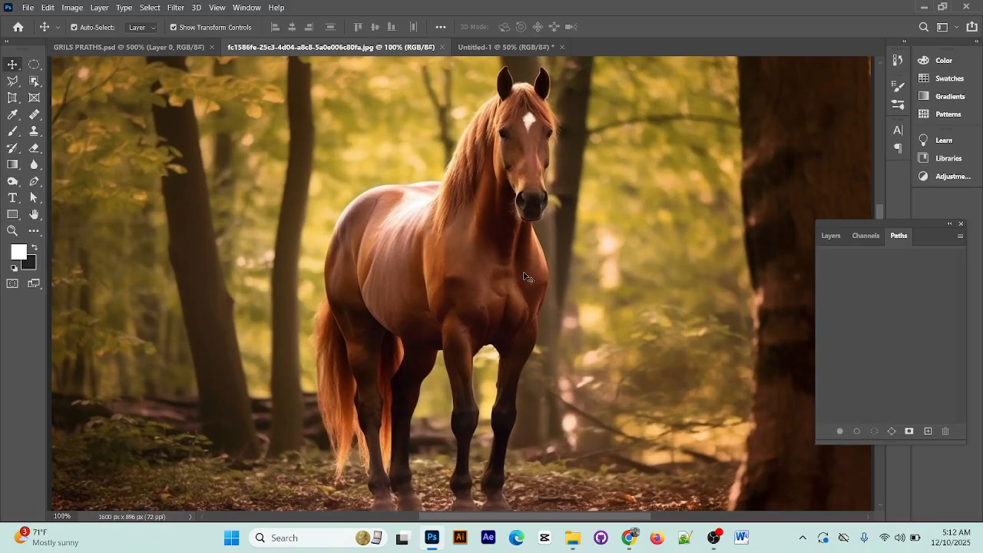
scroll(492, 317, down, 5)
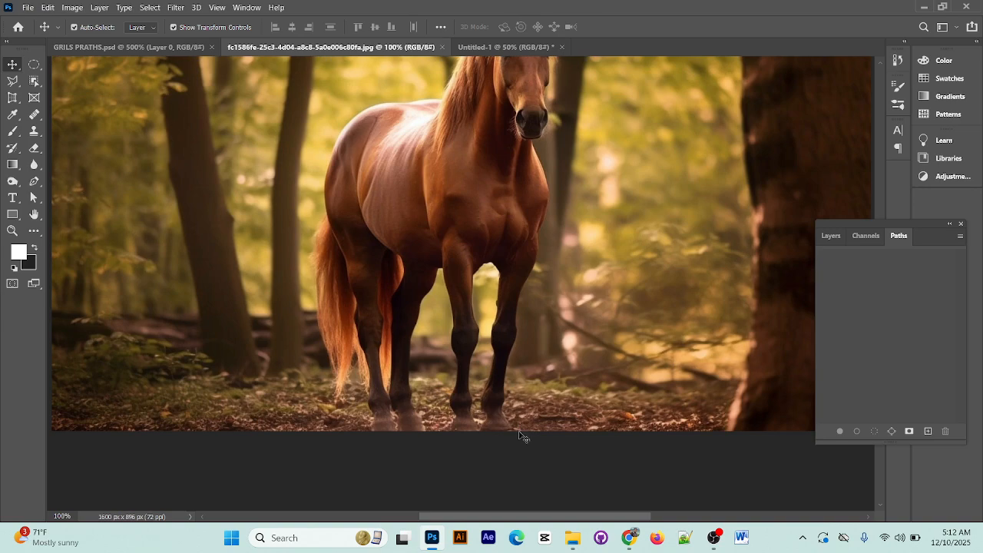
scroll(507, 404, up, 3)
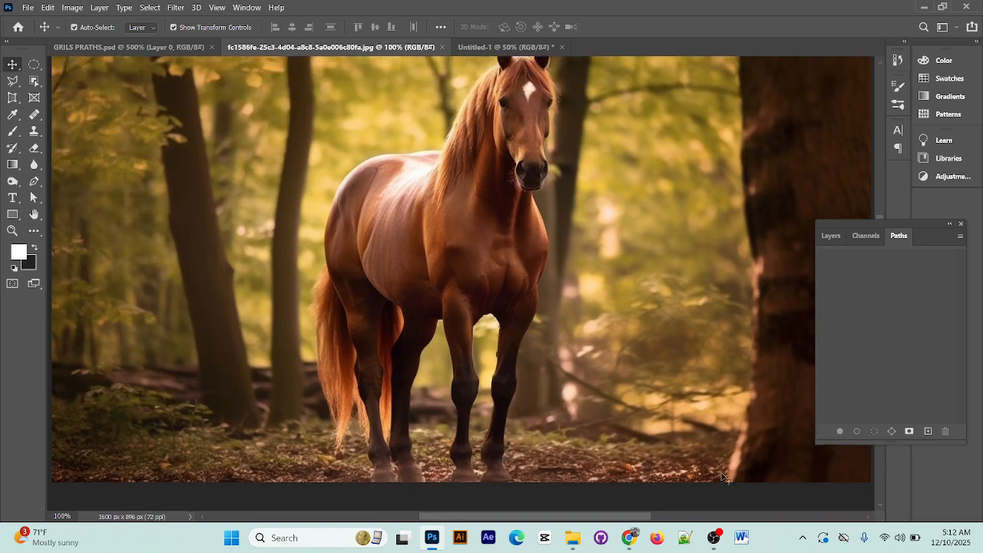
Switch to the job sheet PDF in Chrome and read the saving and export instructions in section 2 and the working procedure
click(626, 540)
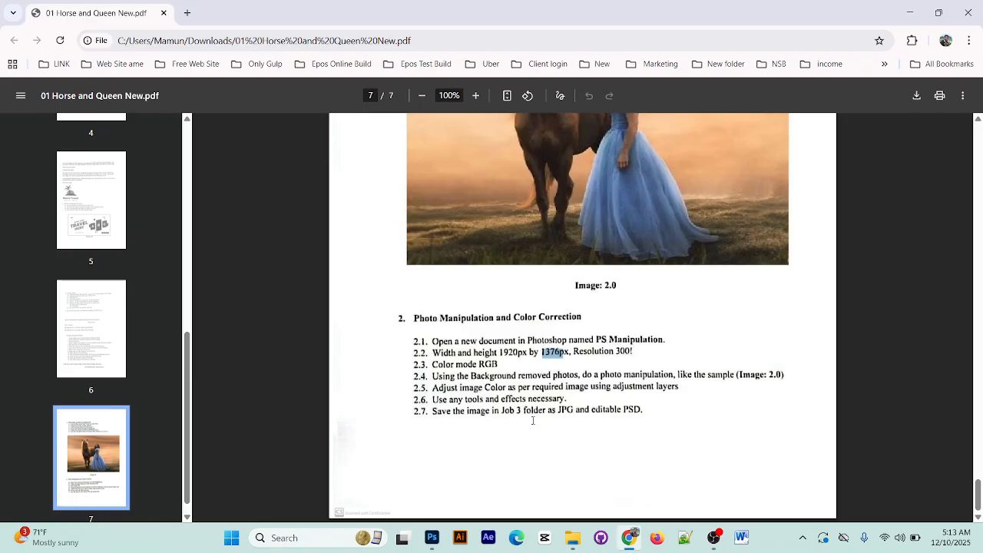
drag(501, 412, 604, 407)
click(612, 409)
drag(441, 413, 643, 420)
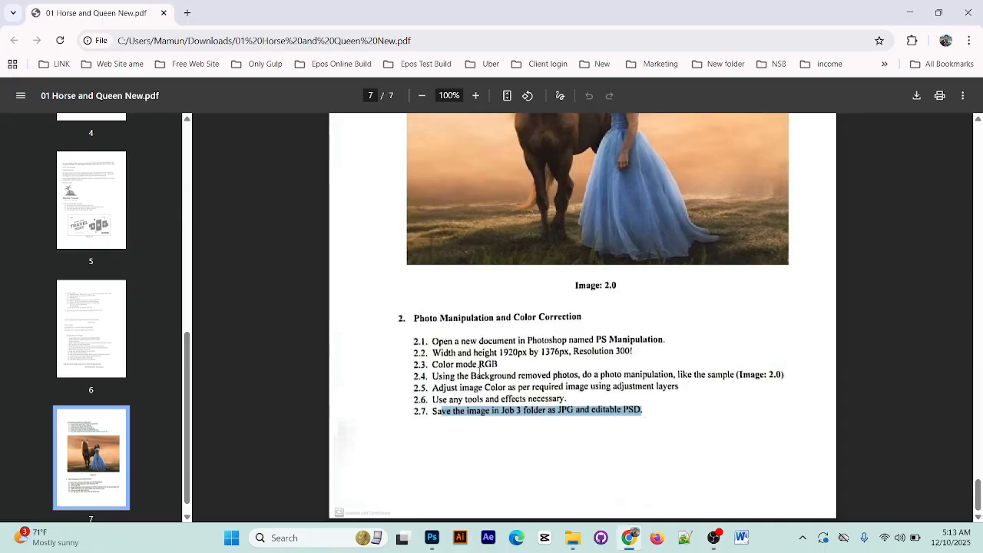
scroll(566, 347, up, 1)
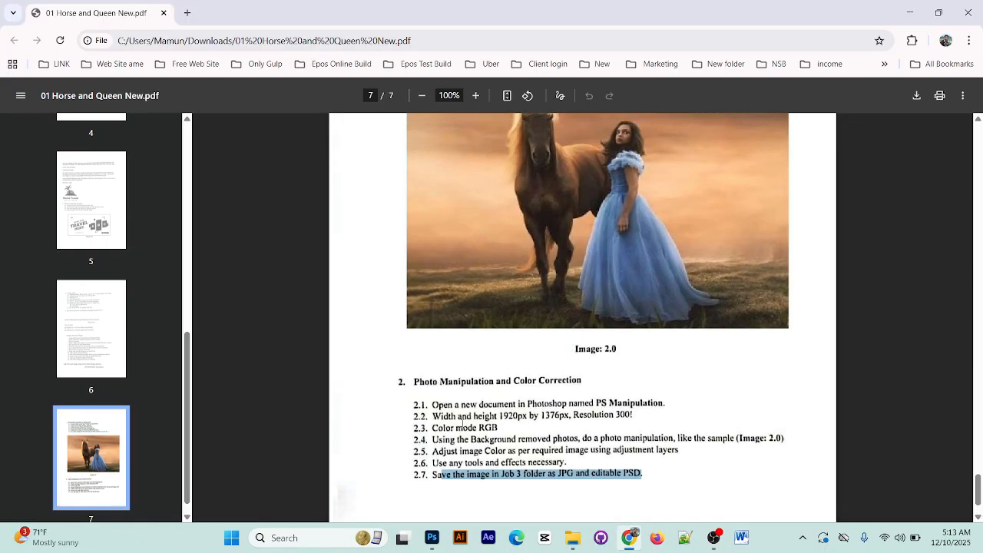
scroll(647, 420, up, 13)
scroll(599, 395, down, 4)
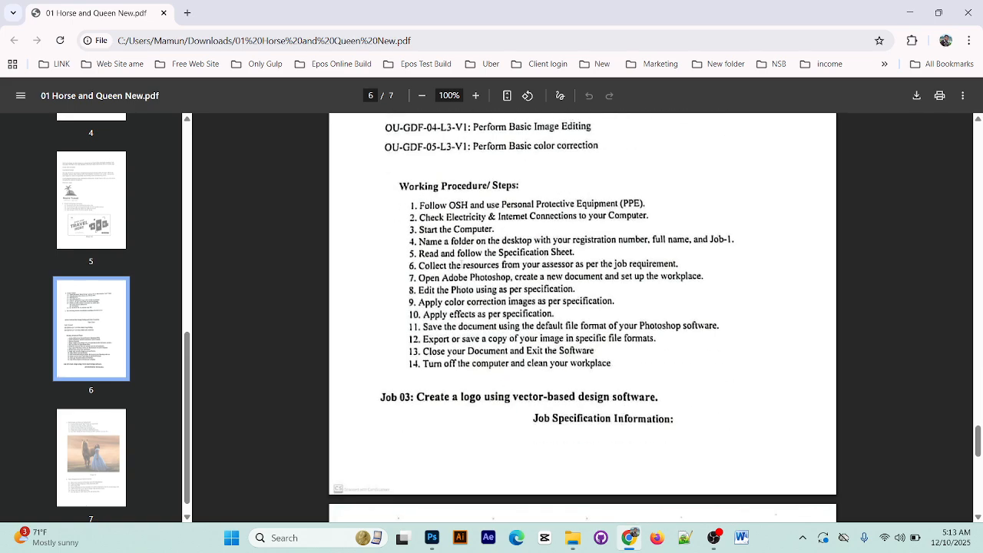
drag(437, 339, 645, 340)
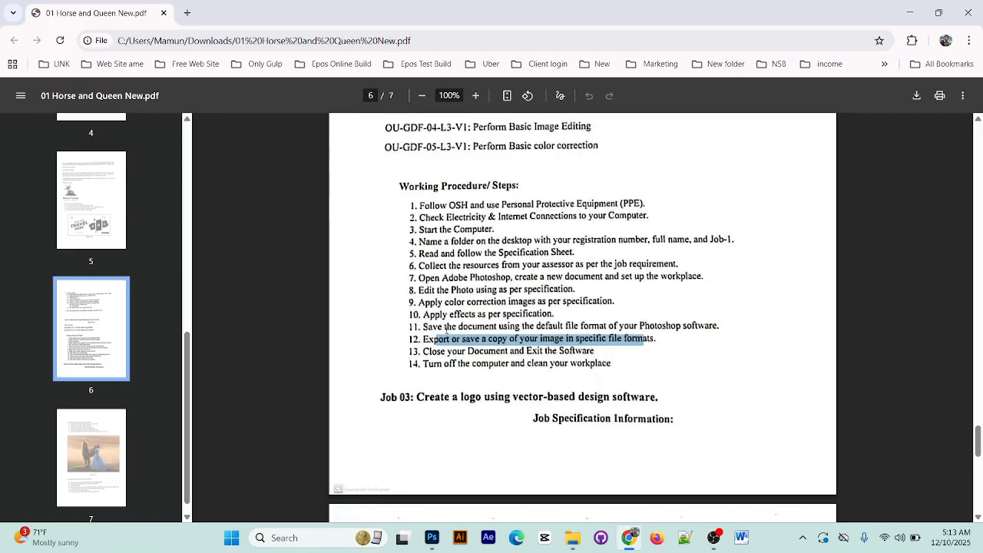
drag(423, 327, 708, 327)
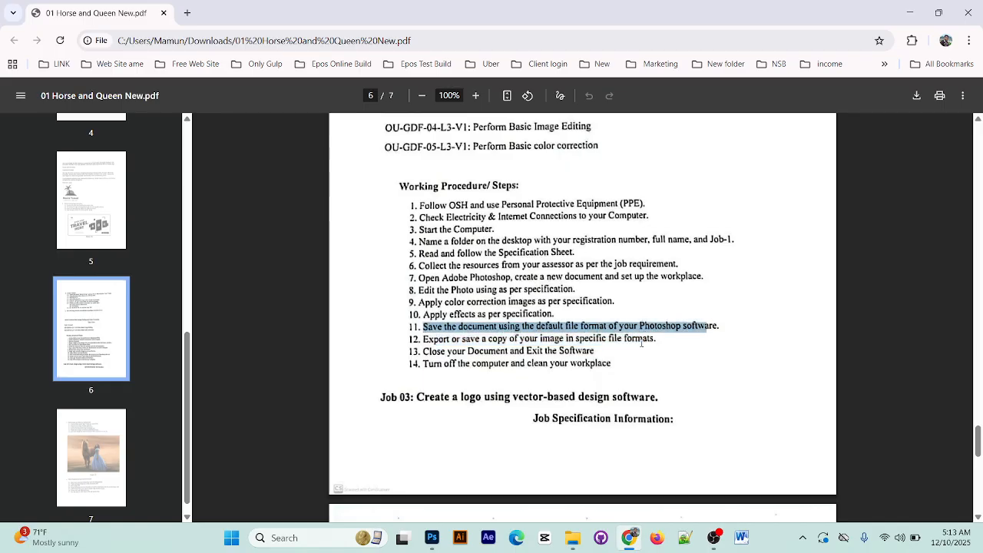
Read the job sheet's Edit Images and Remove Background requirements, down to the clipping path instruction
scroll(641, 344, down, 4)
drag(432, 293, 622, 293)
drag(434, 307, 585, 304)
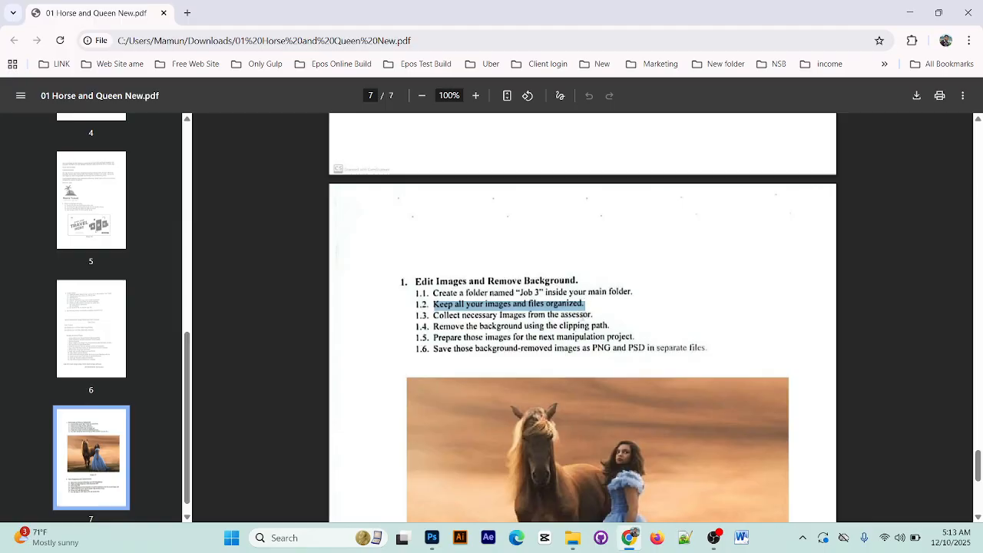
click(430, 326)
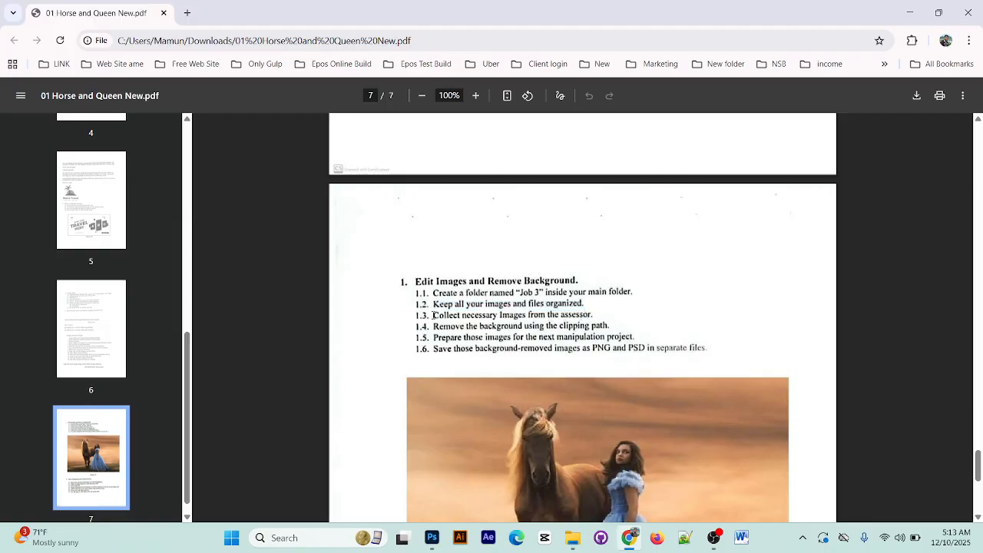
drag(434, 315, 585, 315)
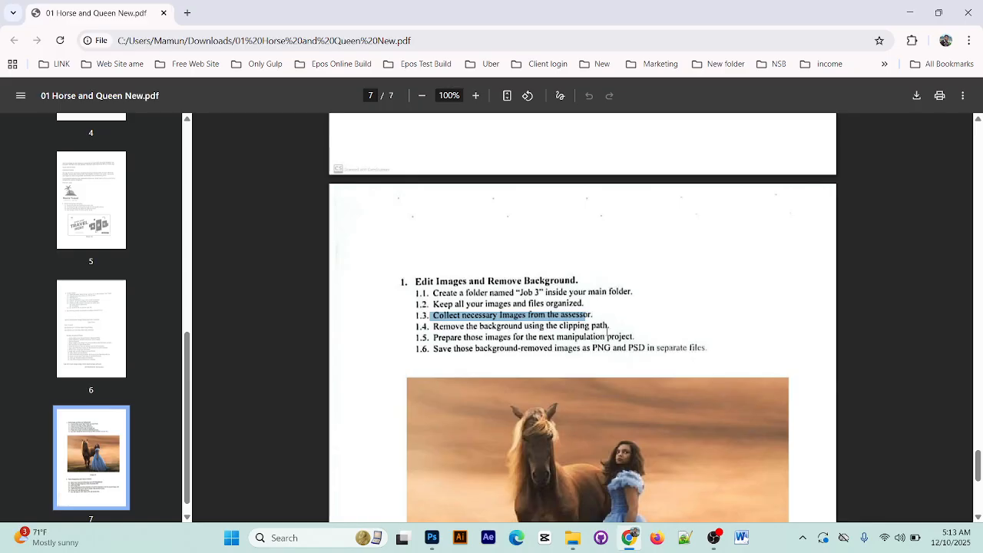
drag(610, 323, 561, 325)
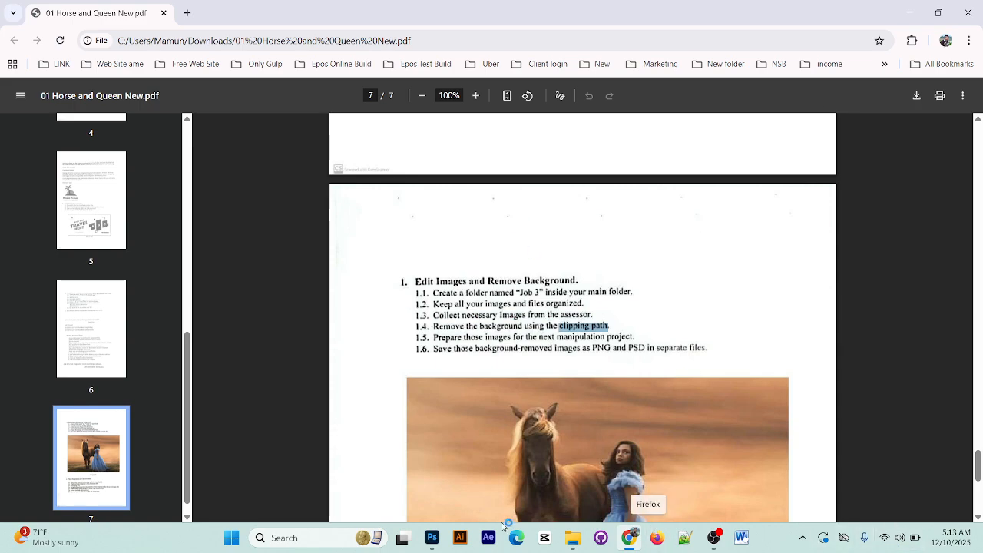
Switch back to Photoshop and start a Pen path on the horse photo from the leftmost rear hoof up the lower leg
click(433, 537)
scroll(560, 328, up, 1)
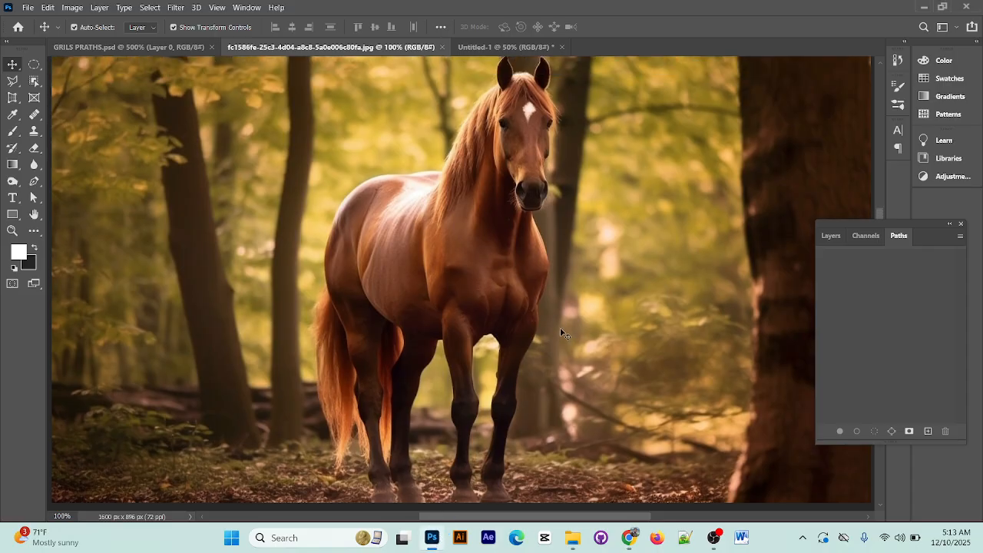
scroll(492, 335, down, 5)
scroll(414, 338, down, 1)
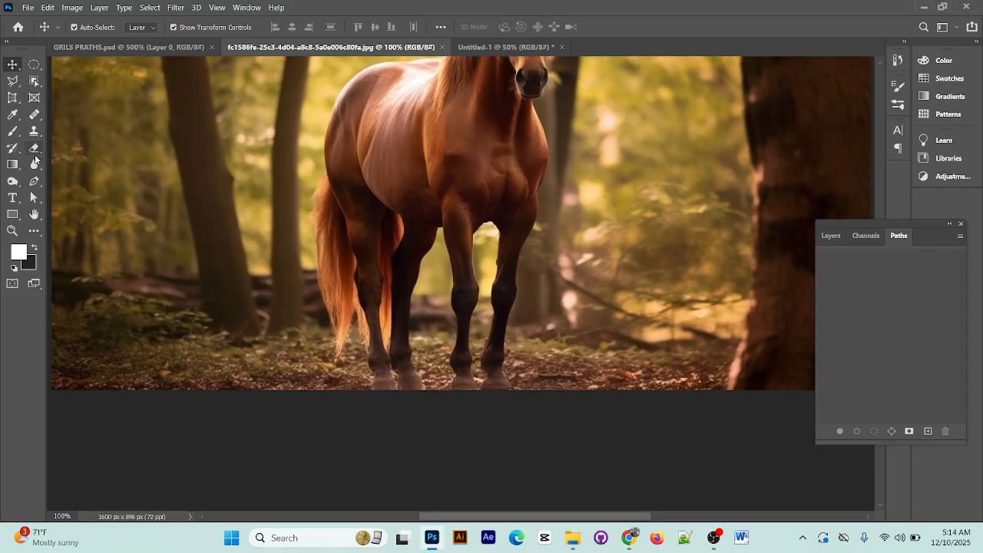
click(36, 180)
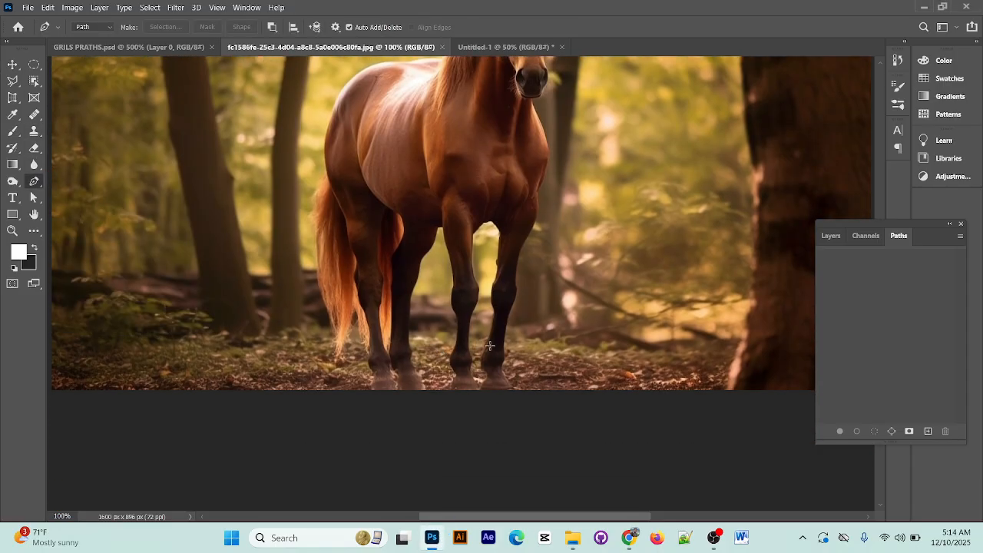
scroll(329, 371, down, 1)
scroll(329, 371, down, 1)
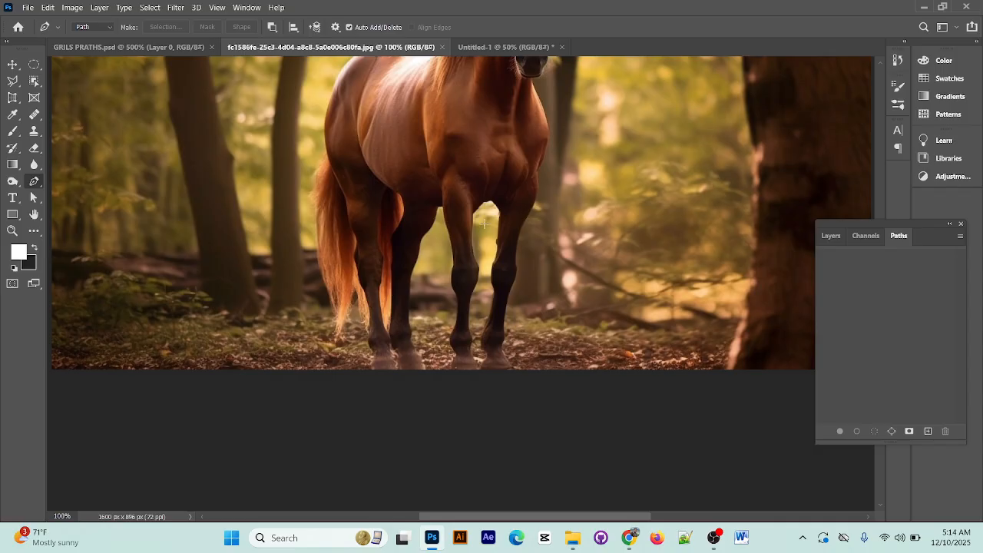
click(375, 370)
click(372, 336)
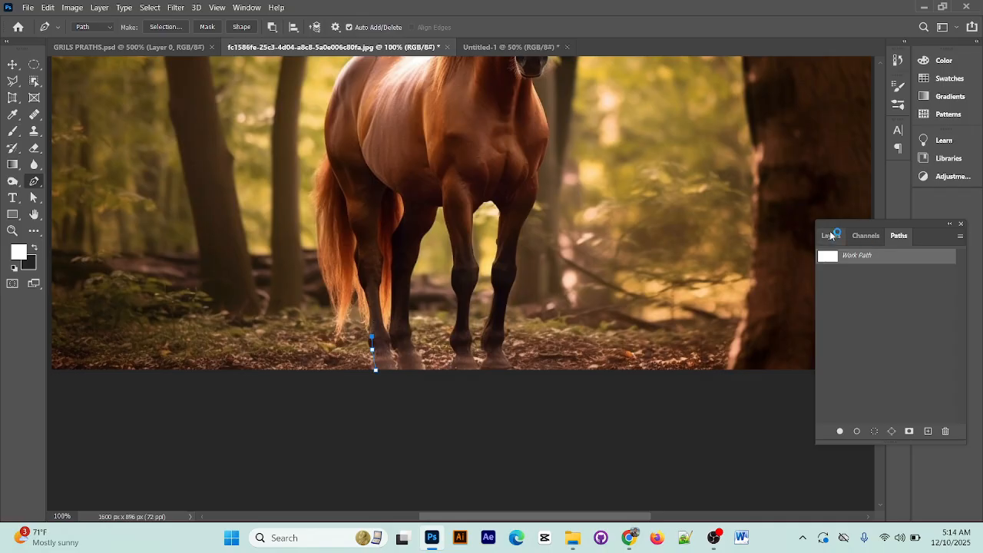
click(830, 235)
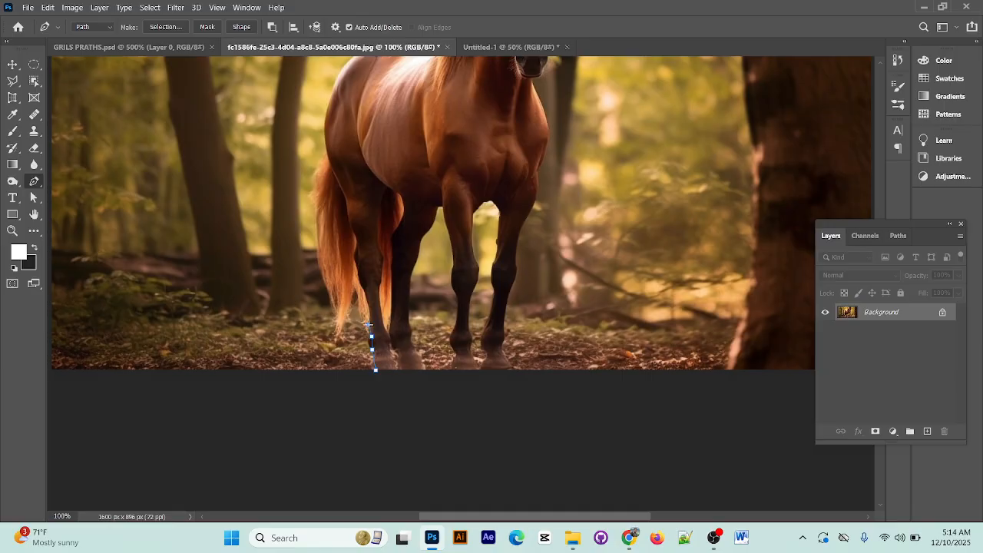
Continue the Pen path around the tail tips and up the outer edge of the horse's tail towards the rump
click(367, 311)
click(329, 285)
click(321, 250)
click(319, 220)
click(320, 193)
scroll(320, 194, up, 3)
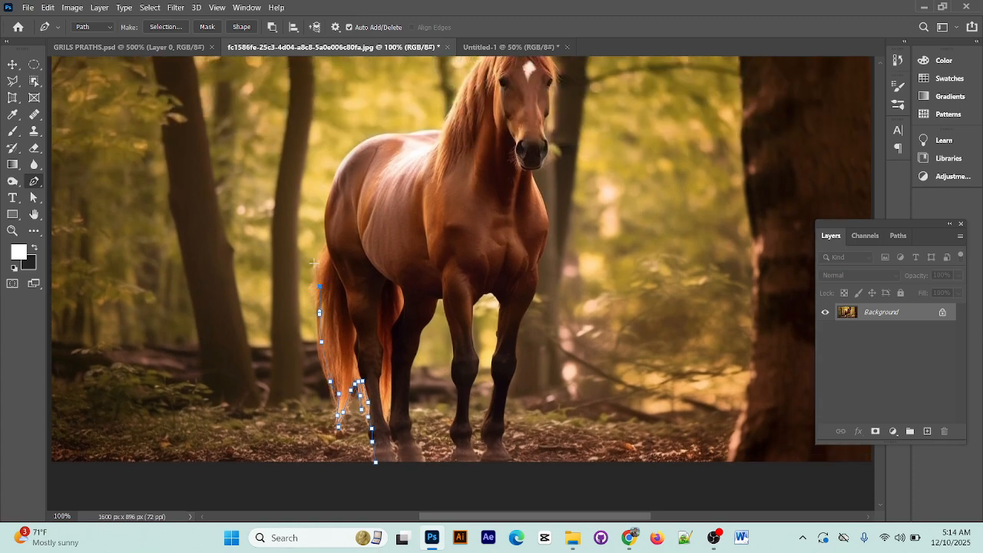
click(322, 243)
Trace the horse's hindquarters from the tail base up the curved rump with smooth anchor points
scroll(330, 211, up, 2)
scroll(361, 215, up, 1)
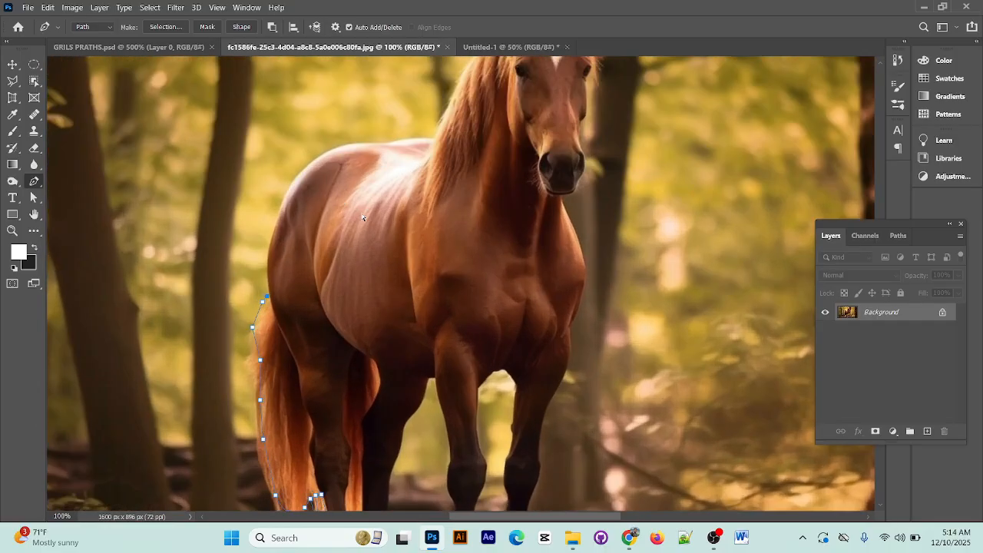
scroll(363, 217, up, 3)
scroll(272, 235, down, 1)
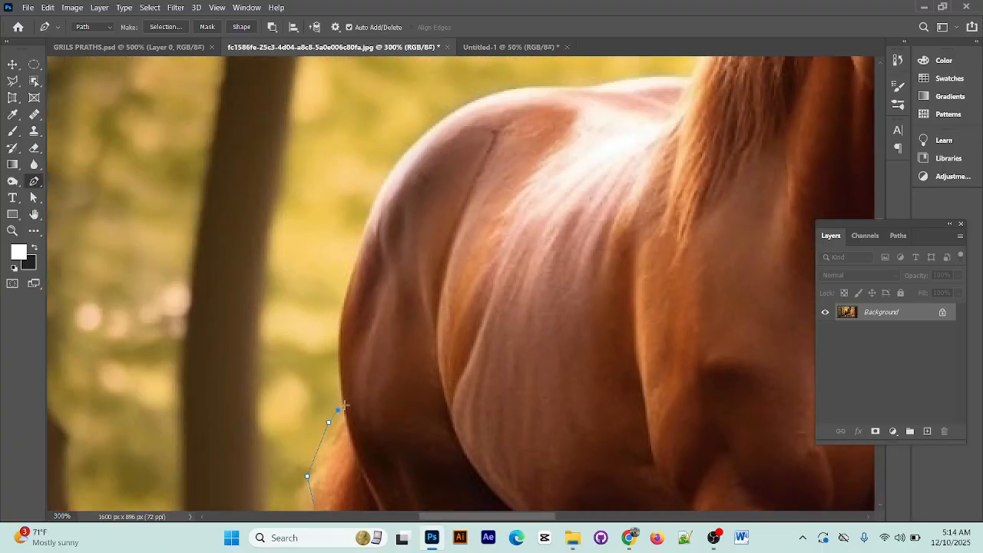
click(344, 406)
drag(354, 267, 383, 203)
alt+click(355, 267)
scroll(443, 288, up, 1)
drag(419, 198, 469, 163)
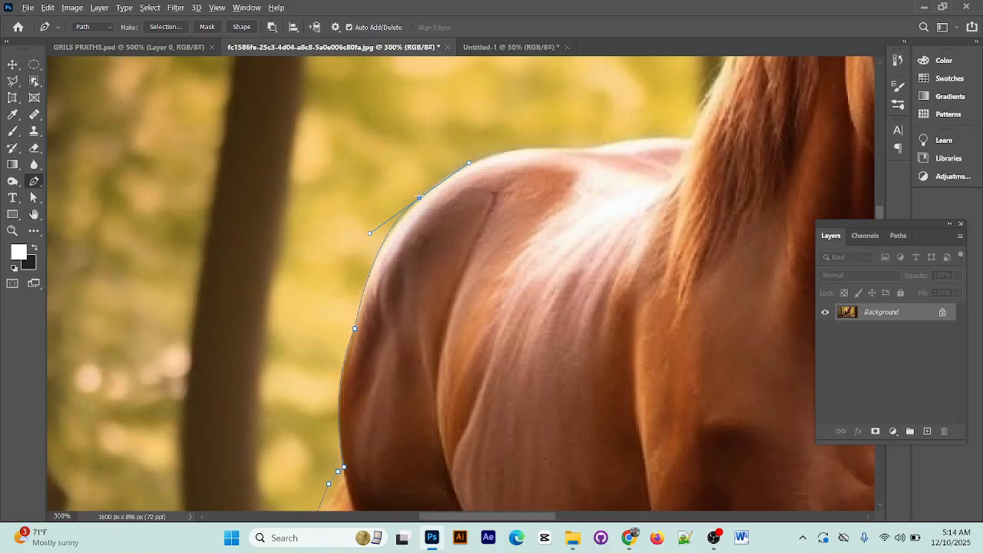
alt+click(420, 198)
Redo the anchor at the top of the rump and continue the path along the horse's back to the mane
scroll(419, 198, up, 1)
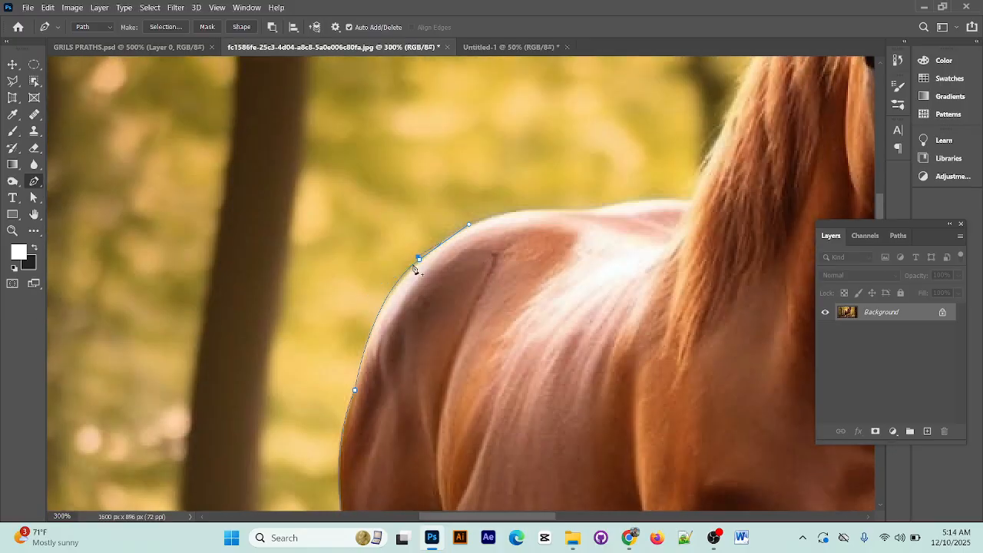
alt+click(420, 259)
key(ctrl+z)
key(ctrl+z)
alt+click(419, 260)
drag(512, 212, 554, 216)
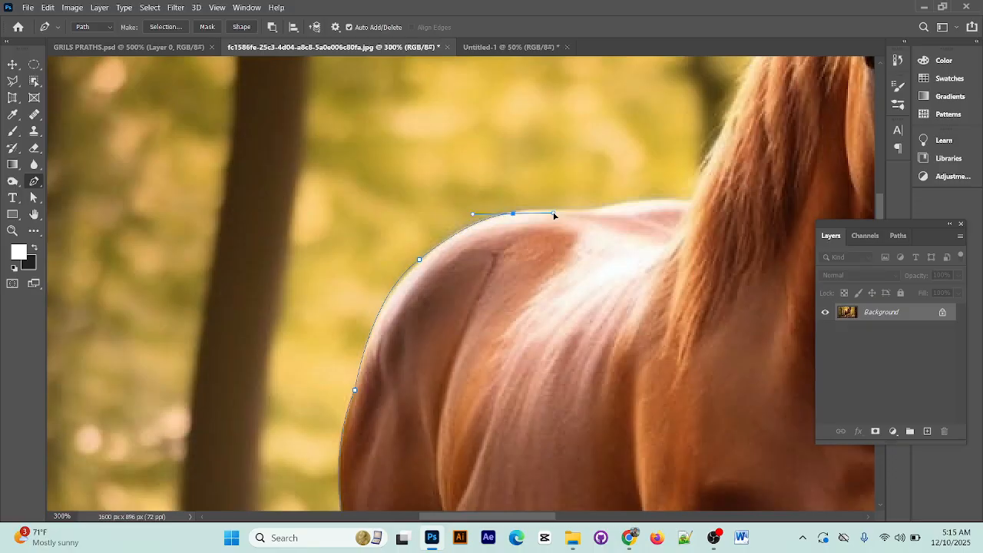
alt+click(513, 213)
drag(625, 203, 654, 202)
click(672, 200)
Trace the outer edge of the mane from the horse's back up the neck to the base of the left-hand ear
drag(720, 201, 451, 407)
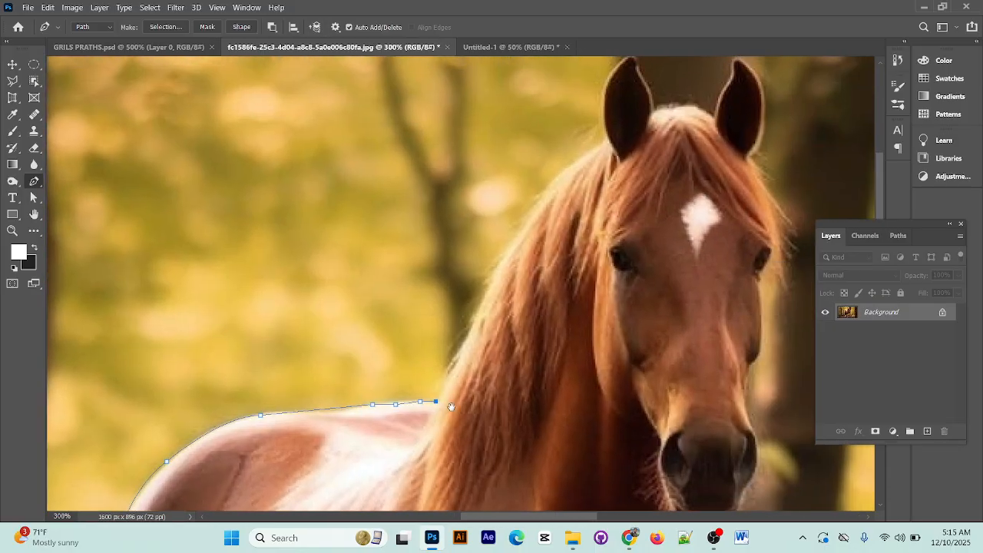
click(467, 330)
click(495, 275)
click(525, 221)
click(549, 183)
click(573, 162)
click(594, 151)
scroll(619, 151, up, 3)
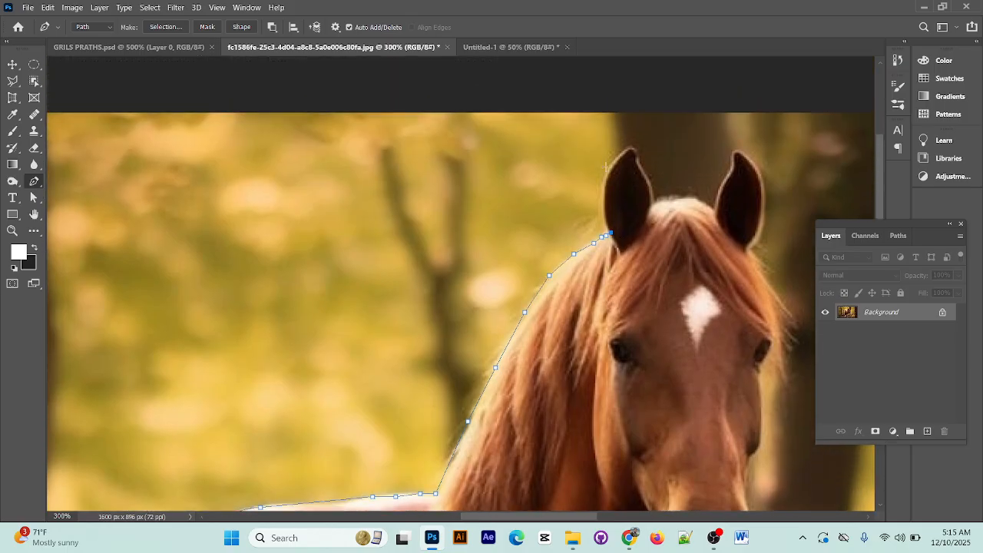
Continue the Pen path around the horse's left-hand ear and across the top of the head between the ears
click(603, 220)
click(616, 159)
click(628, 149)
click(634, 149)
click(638, 159)
click(643, 172)
click(652, 185)
click(674, 199)
click(690, 199)
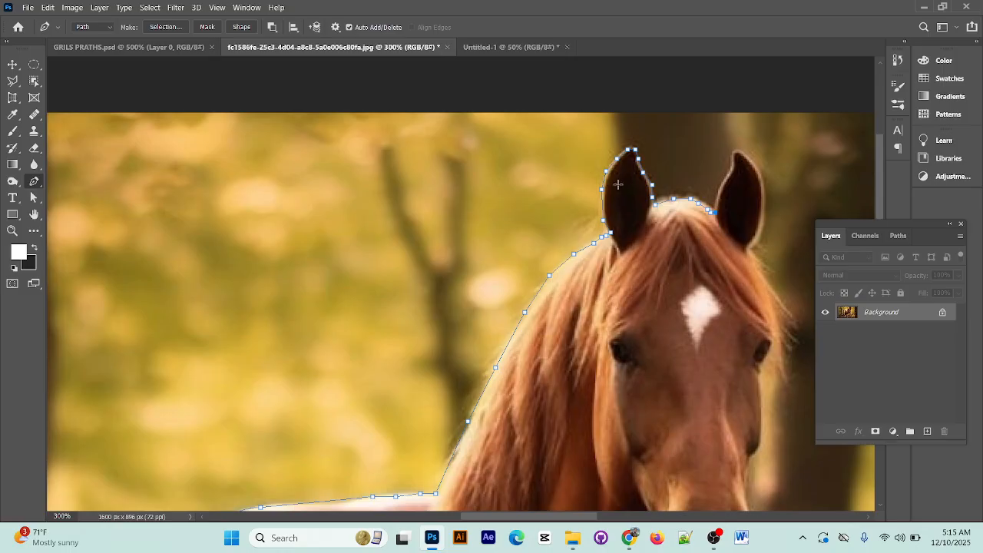
Continue the Pen path up, over and down the outer side of the horse's right-hand ear
click(720, 193)
click(728, 176)
click(733, 160)
click(735, 150)
click(761, 178)
click(764, 196)
click(764, 212)
Trace the forelock's outer edge from the base of the right-hand ear down past the eye
drag(751, 249, 459, 101)
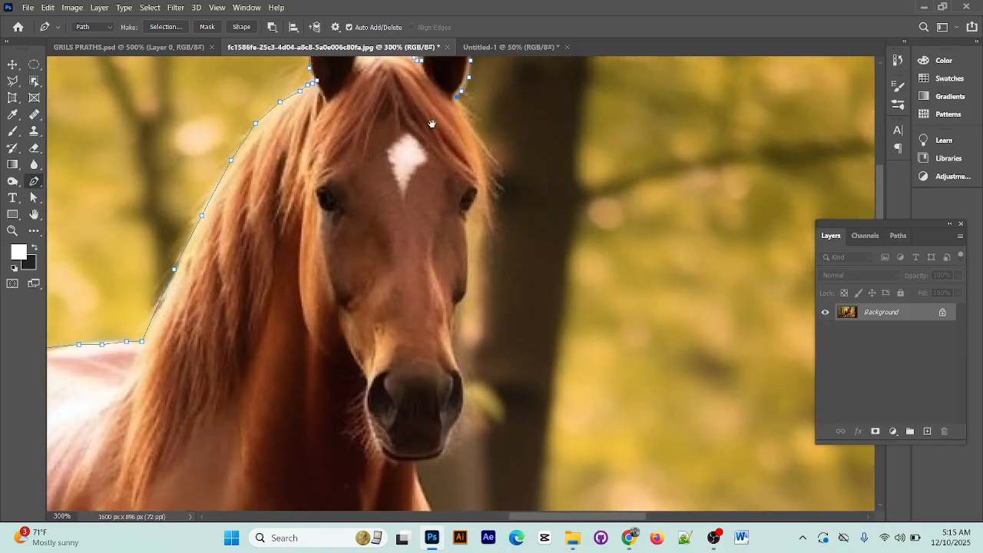
click(463, 108)
click(471, 127)
click(477, 143)
click(484, 165)
click(489, 182)
click(484, 215)
click(481, 228)
Extend the path from below the right-hand eye down the side of the horse's face to the nostril
click(477, 243)
click(468, 264)
click(465, 281)
click(464, 292)
click(460, 305)
click(454, 325)
Trace the outer side of the muzzle past the nostril and around beneath the chin
click(458, 365)
click(460, 375)
click(462, 385)
click(459, 431)
click(443, 453)
click(431, 464)
click(415, 463)
Continue the path from under the chin down the right-hand side of the neck to the shoulder's widest point
scroll(418, 430, down, 5)
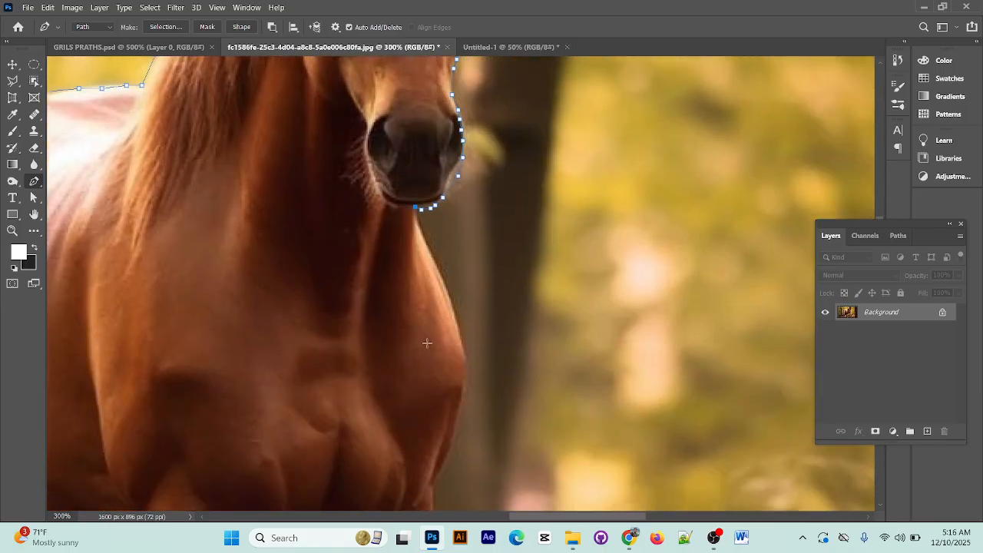
click(421, 227)
click(436, 269)
click(452, 323)
click(456, 341)
scroll(459, 345, down, 4)
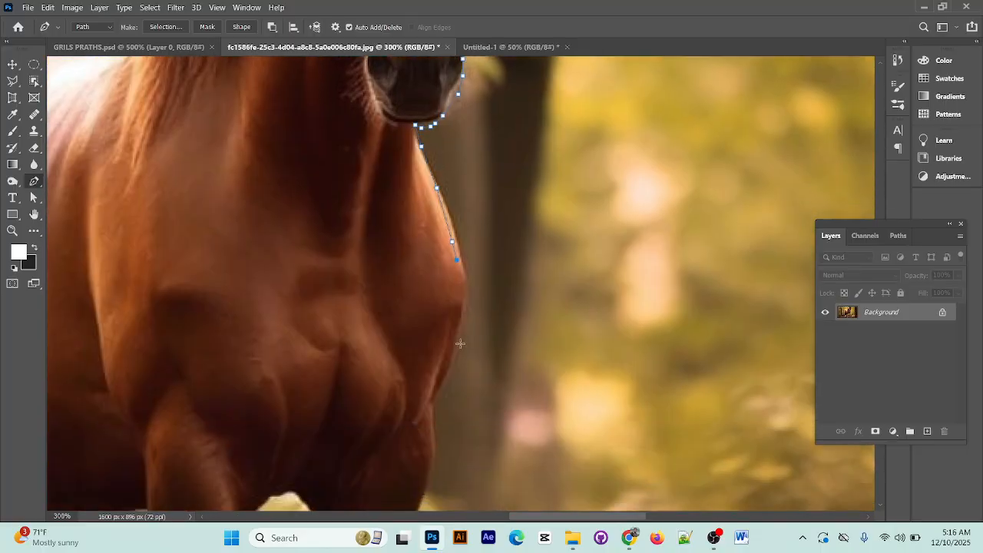
click(465, 181)
click(463, 202)
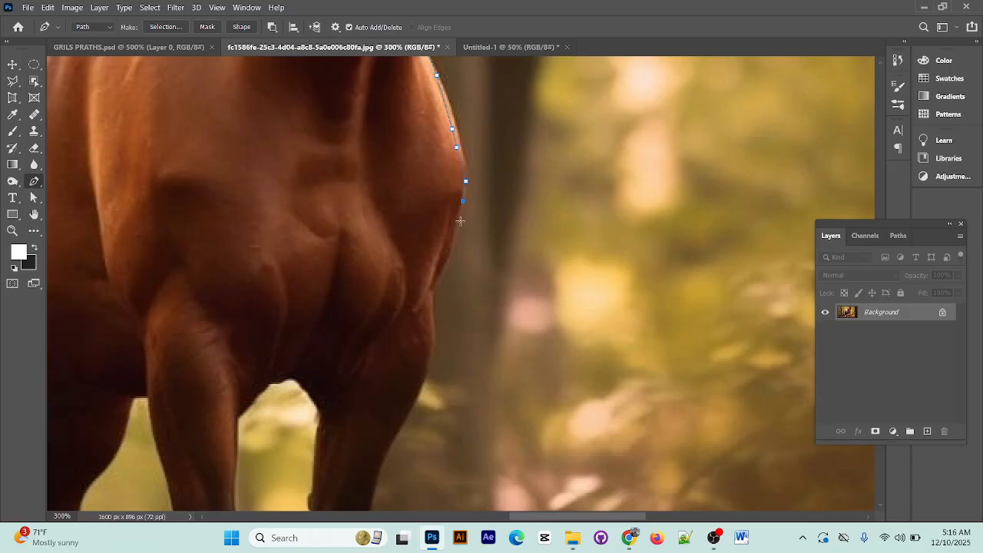
Trace the lower shoulder inward to where it meets the top of the right-hand front leg
click(459, 221)
click(453, 254)
click(446, 273)
click(438, 291)
click(436, 302)
Trace the outer edge of the right-hand front leg's upper section with closely spaced anchor points
scroll(435, 304, down, 3)
click(433, 160)
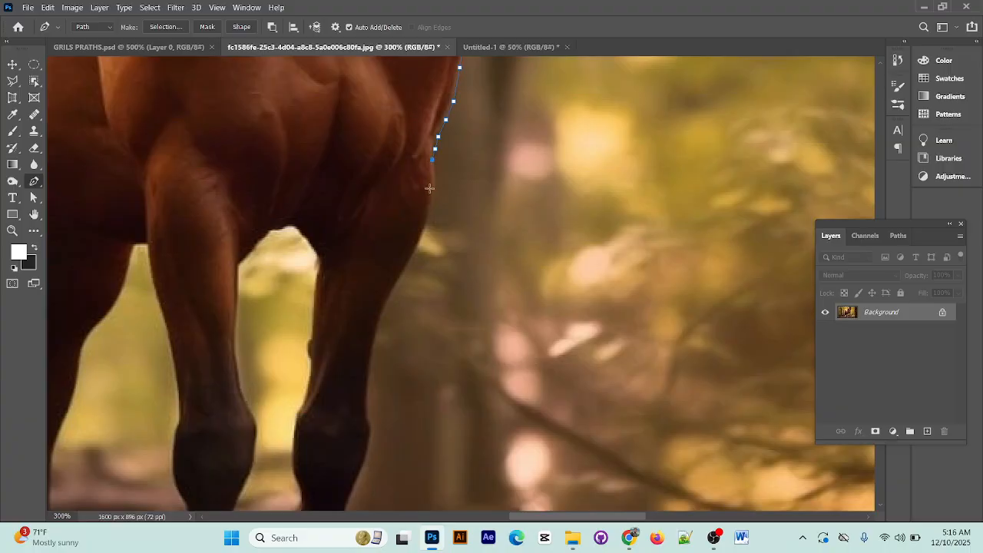
click(433, 194)
click(426, 222)
click(413, 247)
click(397, 275)
Extend the path down the outer edge of the right-hand front leg's forearm to the knee
scroll(406, 305, down, 2)
scroll(405, 305, down, 1)
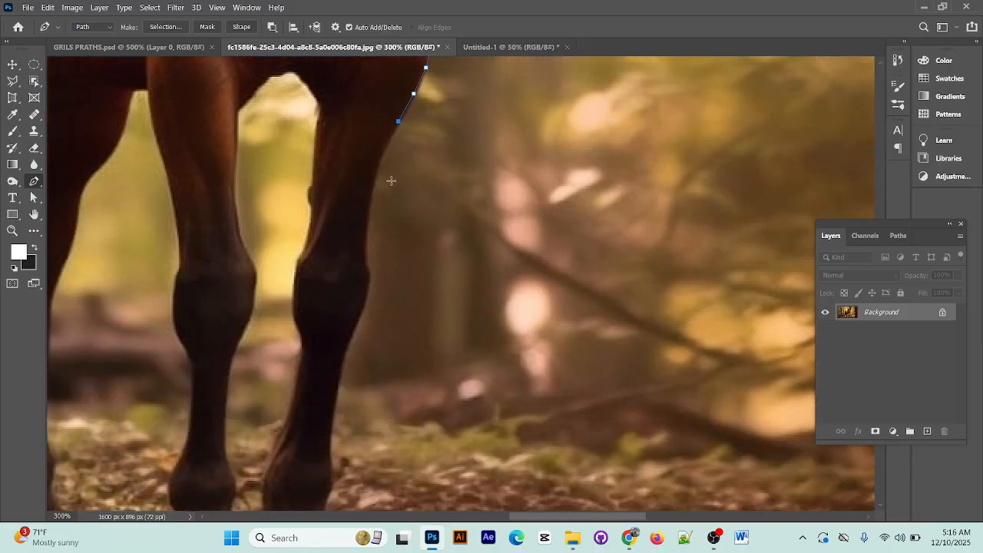
click(378, 164)
click(374, 198)
click(367, 240)
click(368, 268)
Trace the outer curve of the right-hand front knee and the start of the lower leg
scroll(365, 283, down, 2)
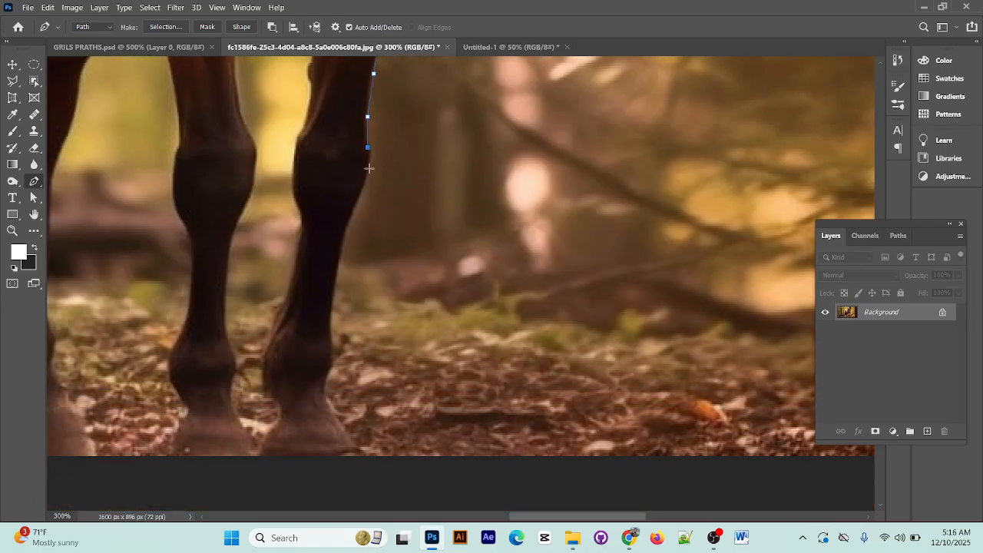
click(369, 168)
click(364, 199)
click(348, 226)
click(342, 263)
Continue along the outer edge of the right-hand front leg past the fetlock down to the hoof
scroll(342, 263, down, 3)
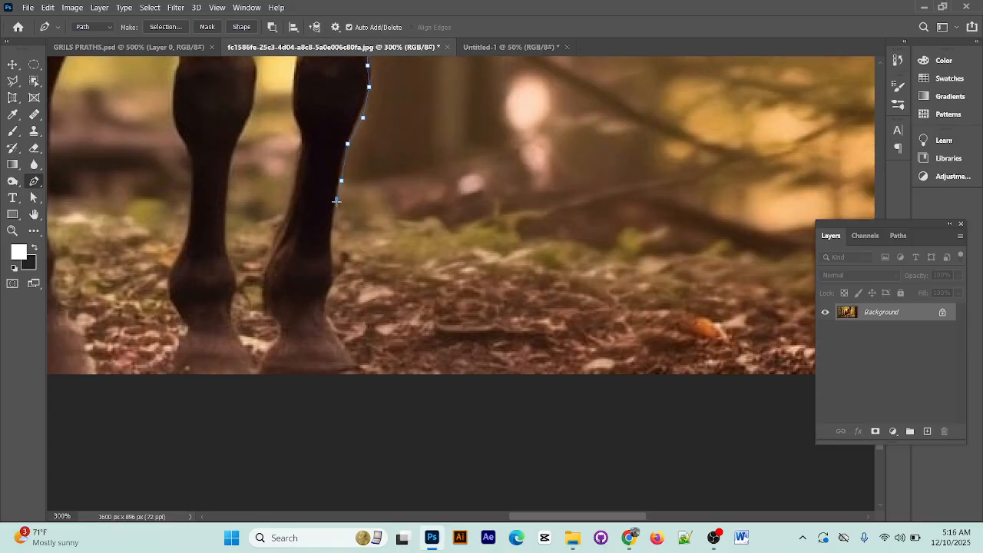
click(336, 198)
click(330, 229)
click(330, 254)
click(331, 276)
click(328, 301)
click(332, 323)
click(337, 346)
click(339, 351)
Trace beneath the right-hand front hoof to its inner corner
click(332, 365)
click(315, 370)
click(296, 371)
click(282, 371)
click(261, 363)
Trace upward along the inner edge of the right-hand front pastern and fetlock
click(277, 345)
click(278, 334)
click(275, 312)
click(267, 292)
click(267, 268)
click(278, 248)
click(288, 223)
Continue up the inner edge of the right-hand front lower leg and around the knee
scroll(289, 223, up, 5)
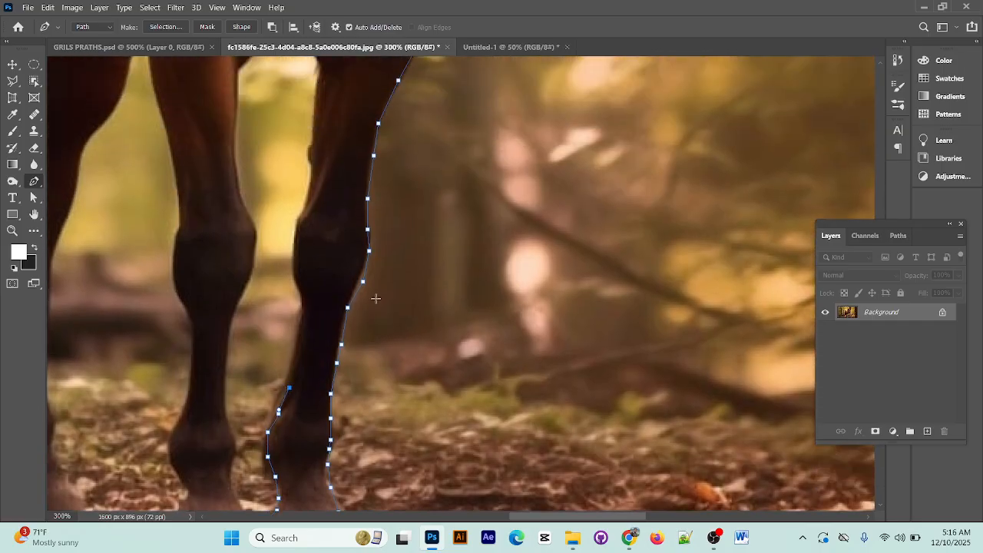
click(291, 361)
click(299, 324)
click(301, 309)
click(300, 290)
click(290, 263)
click(295, 225)
click(307, 191)
Trace up the right-hand front leg's inner forearm and across the arch between the front legs
scroll(327, 222, up, 4)
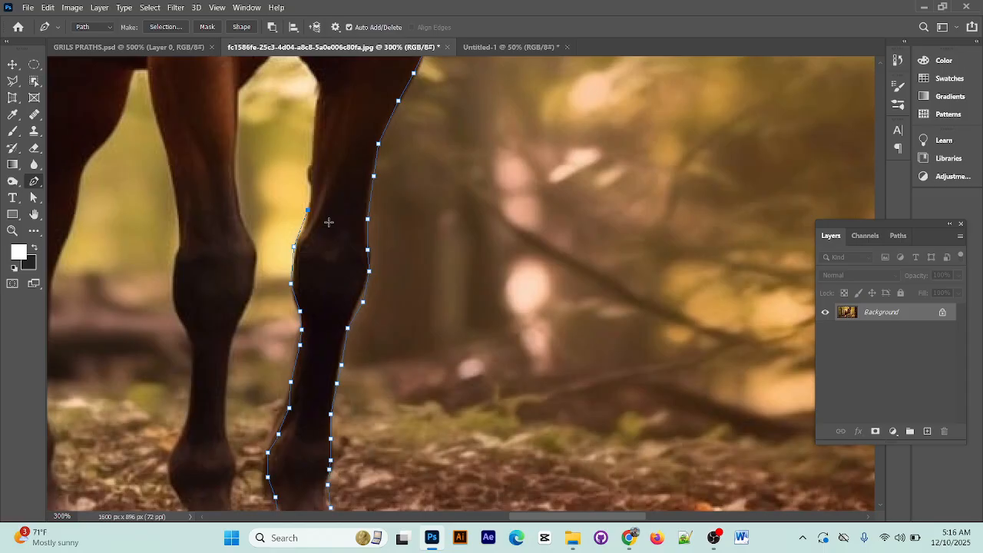
click(311, 293)
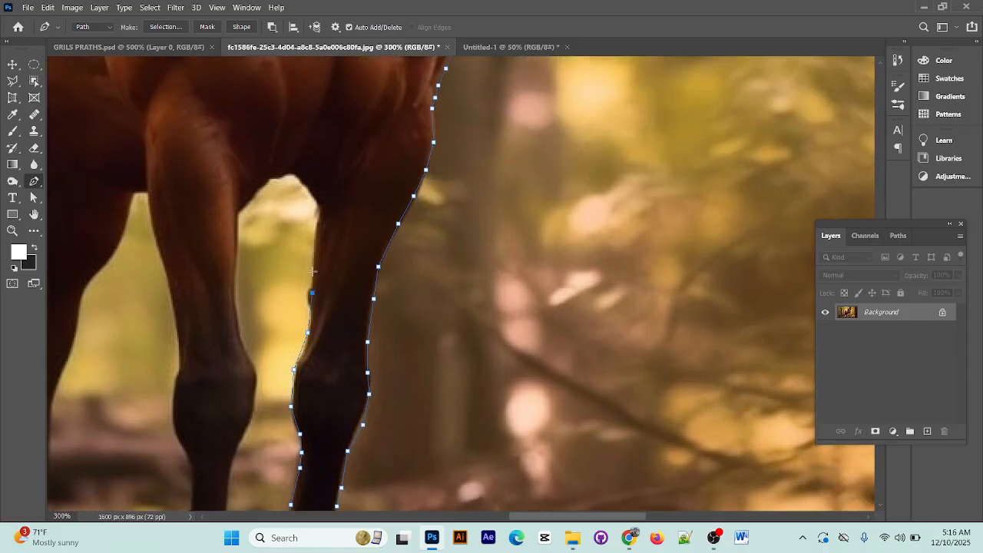
click(315, 259)
click(315, 239)
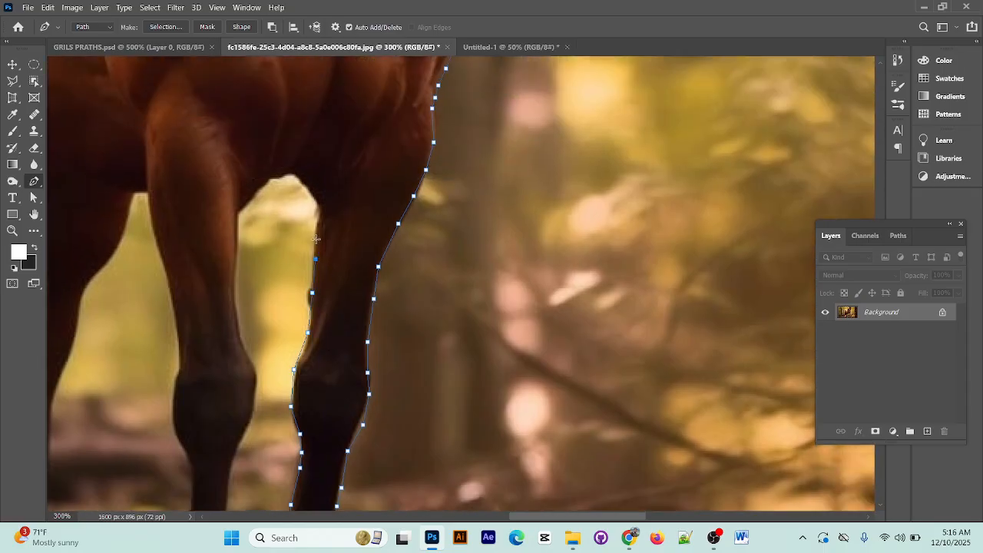
click(317, 195)
click(303, 180)
click(292, 176)
click(274, 176)
Trace down the inner edge of the left-hand front leg from the arch to the knee
click(239, 216)
click(235, 261)
click(235, 305)
click(242, 330)
scroll(248, 342, down, 3)
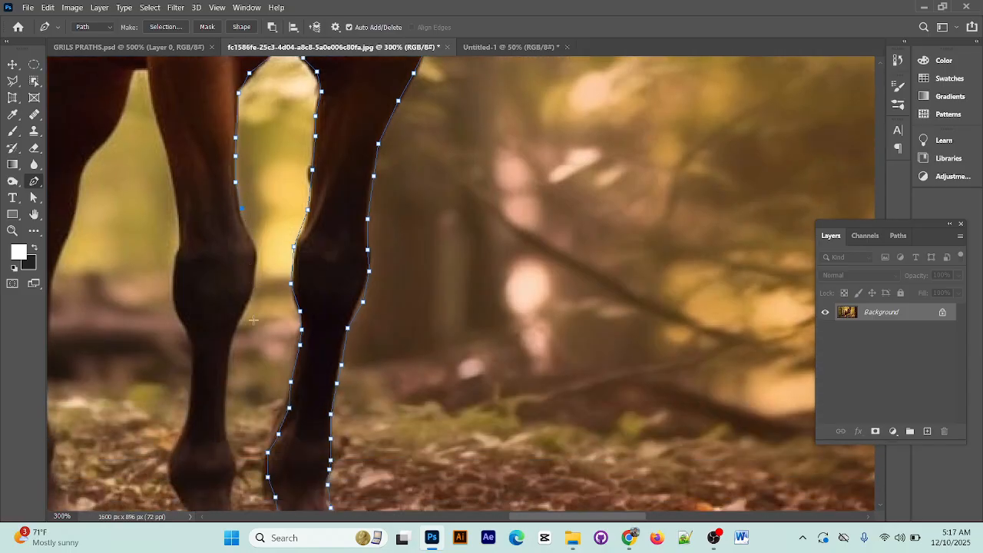
click(251, 241)
click(258, 264)
Continue the path below the left-hand front knee down the lower leg's inner edge toward the fetlock
click(248, 286)
click(247, 306)
click(232, 334)
click(229, 353)
click(226, 383)
click(224, 422)
Trace the inner edge of the left-hand front fetlock and pastern down to the hoof
scroll(224, 414, down, 3)
click(229, 329)
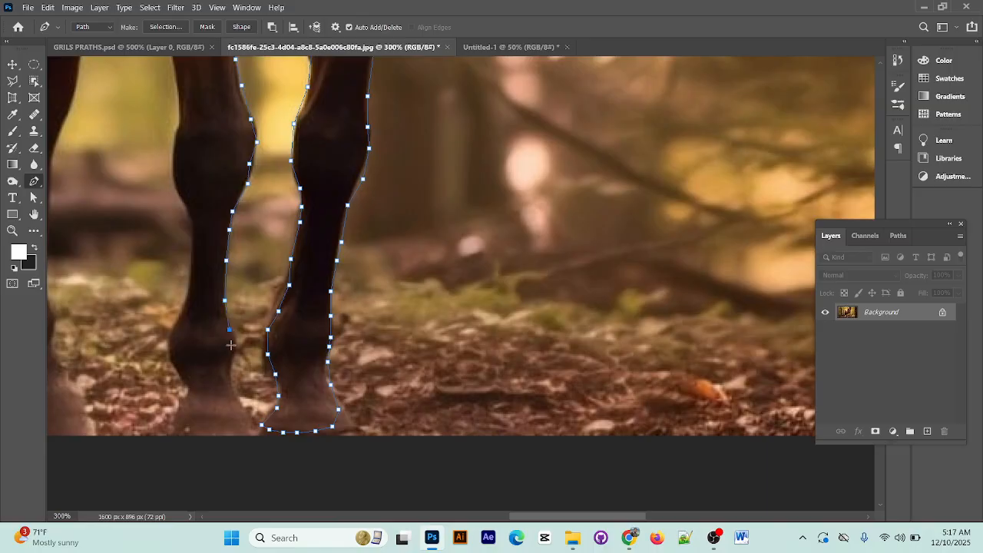
click(232, 344)
click(233, 357)
click(233, 378)
click(237, 395)
click(242, 410)
Trace beneath the left-hand front hoof and around its outer corner
click(256, 436)
click(225, 437)
click(199, 438)
click(182, 437)
click(170, 435)
click(170, 424)
Trace up the outer edge of the left-hand front pastern and around the fetlock
click(175, 410)
click(186, 399)
click(192, 390)
click(186, 378)
click(170, 356)
click(171, 331)
click(178, 314)
click(186, 301)
Continue up the outer edge of the left-hand front lower leg and around the knee
scroll(219, 318, up, 5)
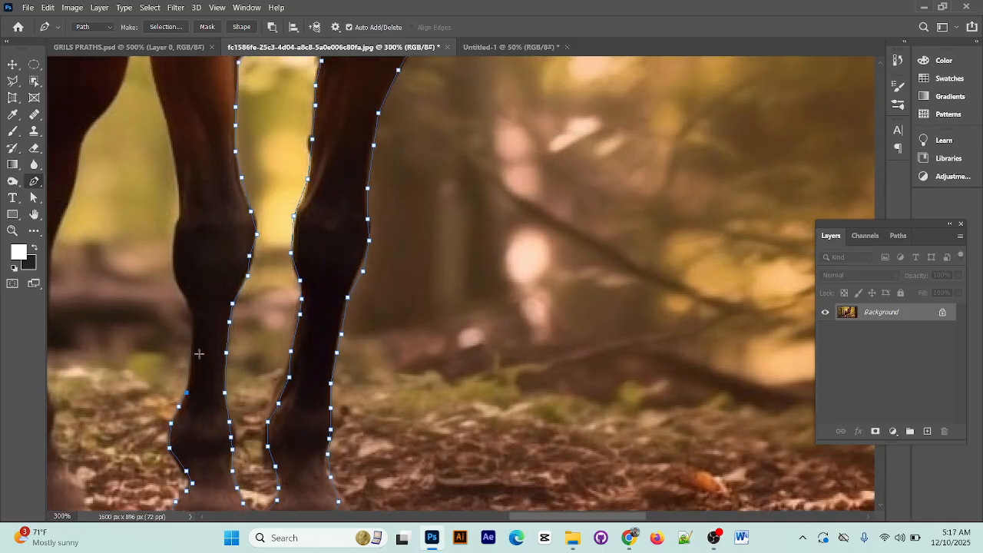
click(194, 336)
click(193, 312)
click(182, 291)
click(173, 270)
click(174, 235)
Trace the left-hand front forearm's outer edge from above the knee up to the belly
scroll(181, 207, up, 3)
click(179, 273)
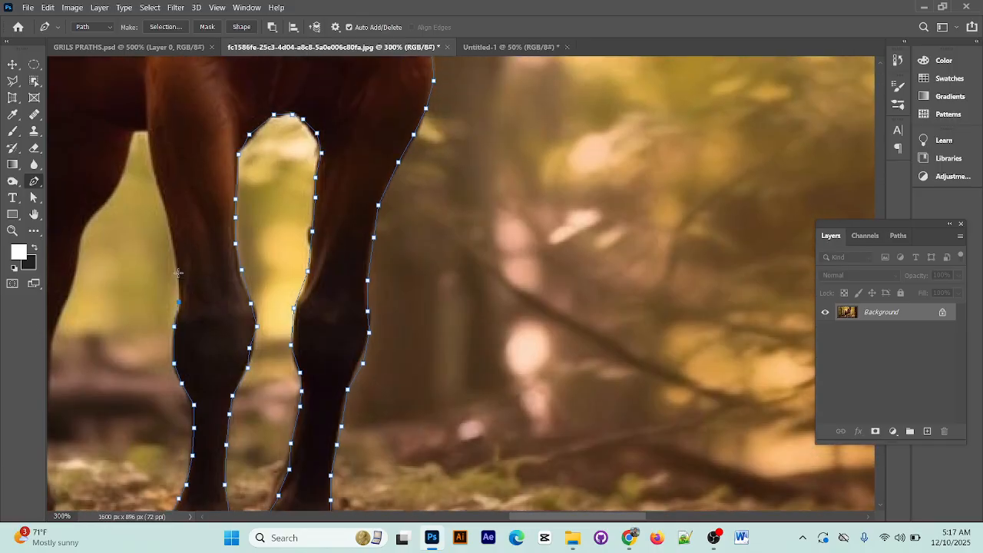
click(163, 193)
click(152, 159)
click(149, 131)
Carry the path across the belly gap and down the front edge of the nearest hind leg's thigh
click(139, 127)
click(123, 160)
click(110, 195)
click(97, 208)
click(84, 223)
Trace the front edge of the right-hand hind leg past the hock to the lower leg
scroll(73, 293, down, 3)
scroll(81, 288, left, 5)
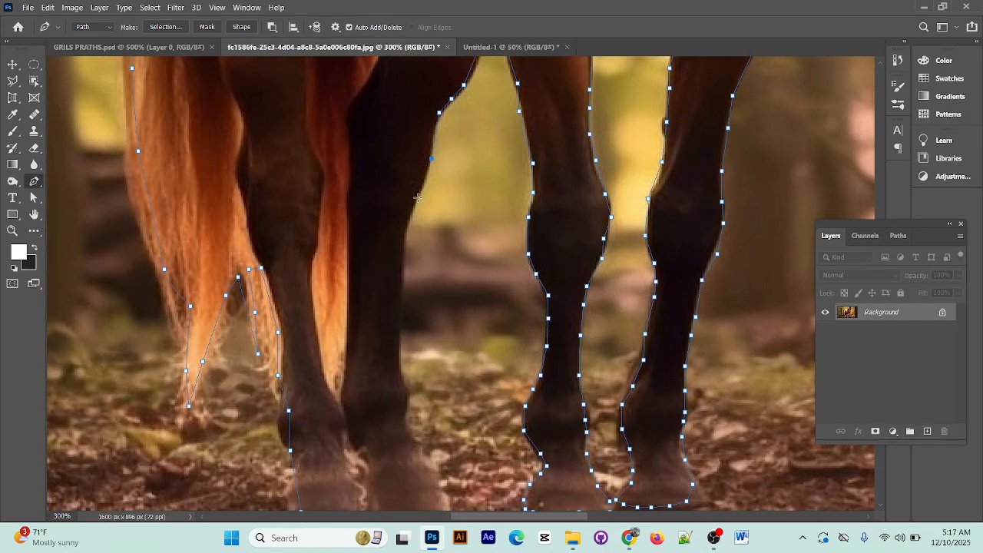
click(420, 185)
click(406, 225)
click(399, 268)
Continue the path down the front edge of the right-hand hind leg from below the hock to the fetlock
scroll(393, 253, down, 2)
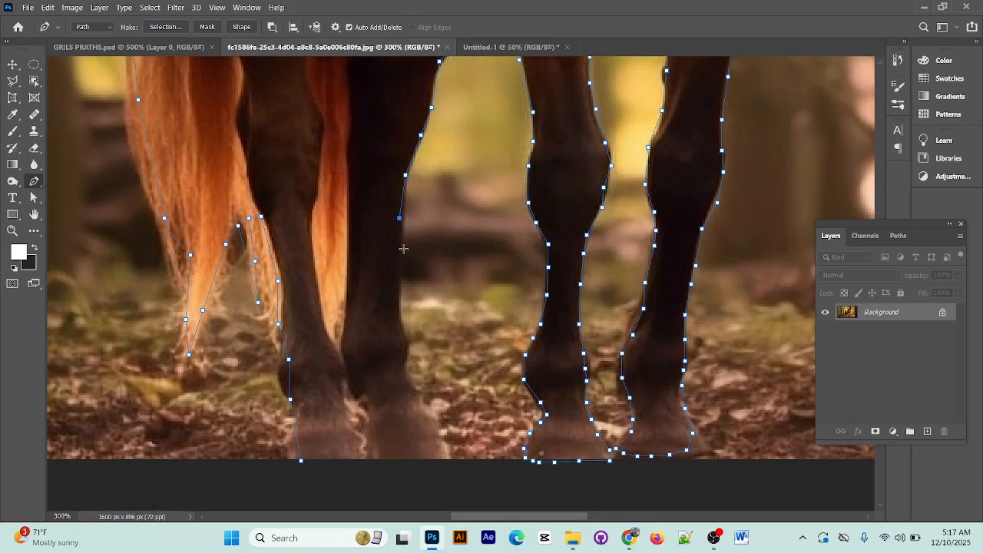
click(404, 248)
click(399, 285)
click(403, 320)
scroll(405, 338, down, 1)
click(405, 307)
click(407, 323)
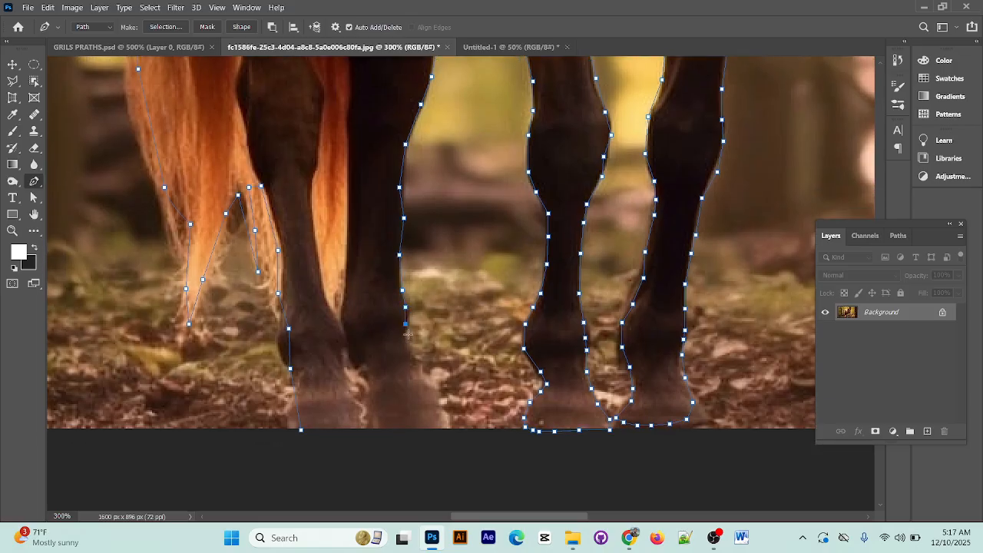
Trace the right-hand hind leg's fetlock and the front of its hoof down to the image's lower edge
click(408, 340)
click(411, 356)
click(418, 377)
click(431, 393)
click(439, 409)
click(446, 423)
Run the path along the undersides of both hind hooves and close it at the starting anchor point
click(420, 427)
click(402, 427)
click(380, 425)
click(358, 429)
click(302, 431)
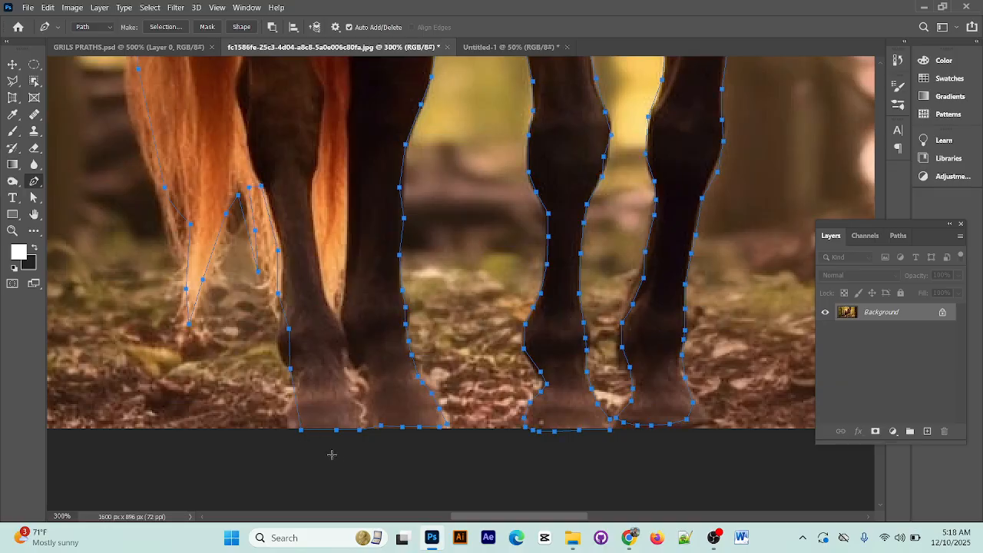
Unlock the Background layer and save the finished work path as Path 1
key(ctrl+minus)
key(ctrl+minus)
scroll(335, 459, down, 3)
scroll(335, 459, right, 5)
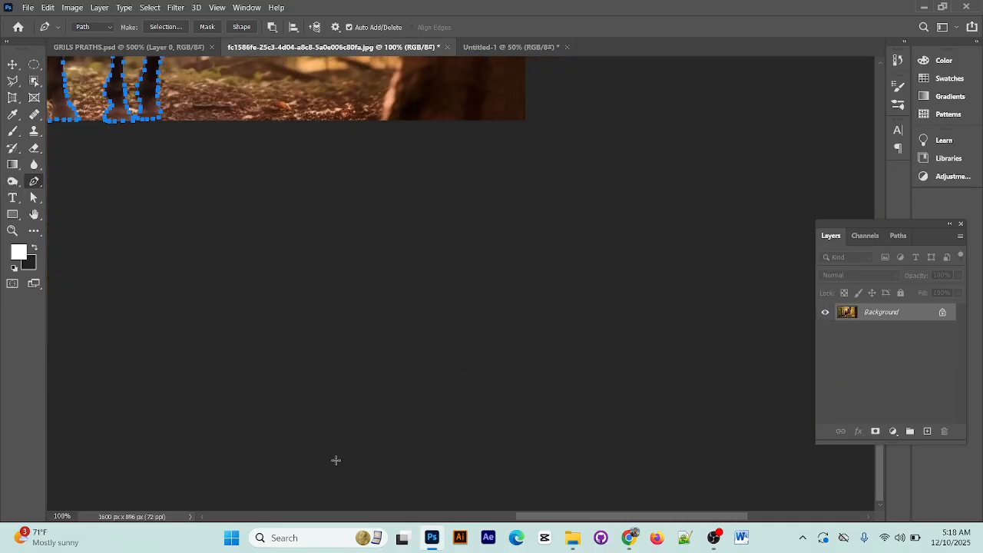
drag(380, 185, 483, 417)
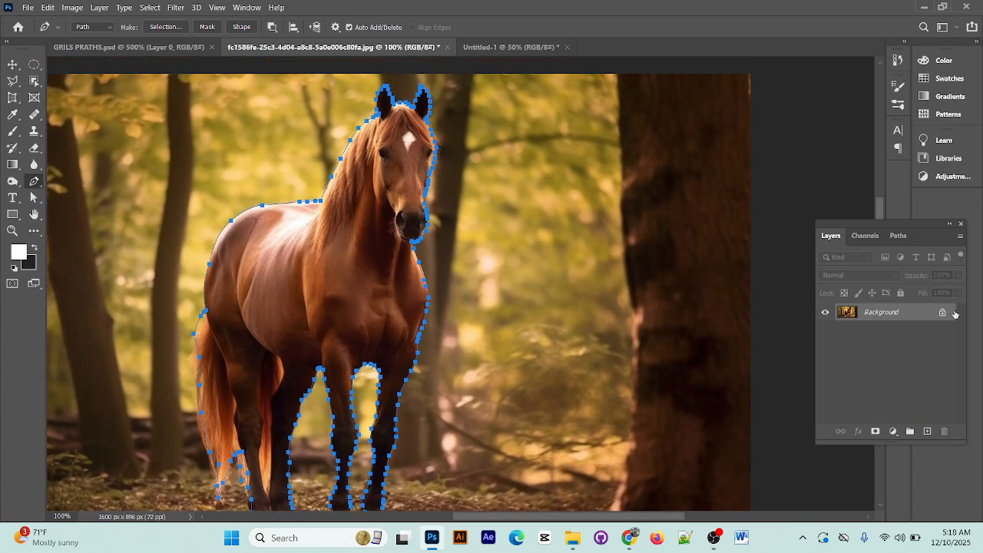
click(943, 314)
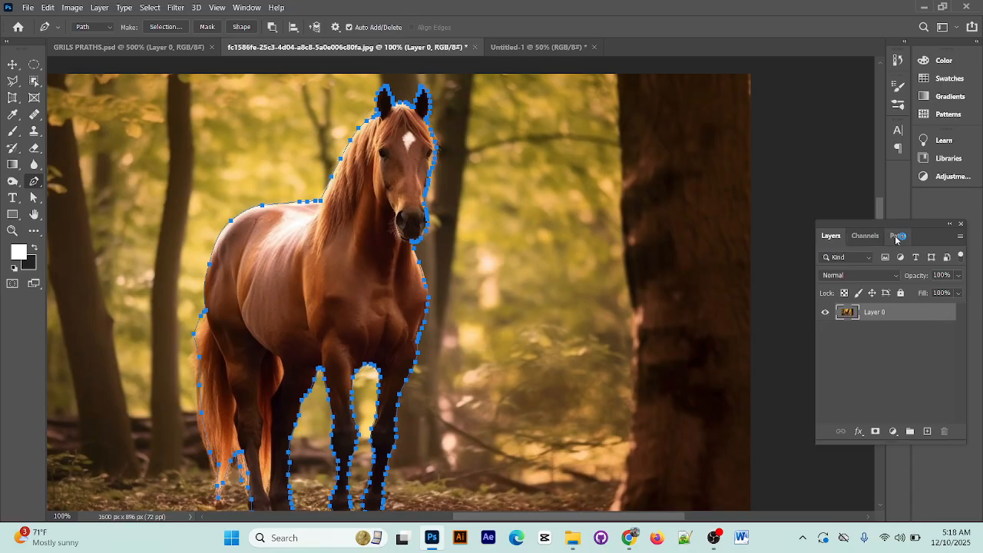
click(898, 235)
double_click(889, 256)
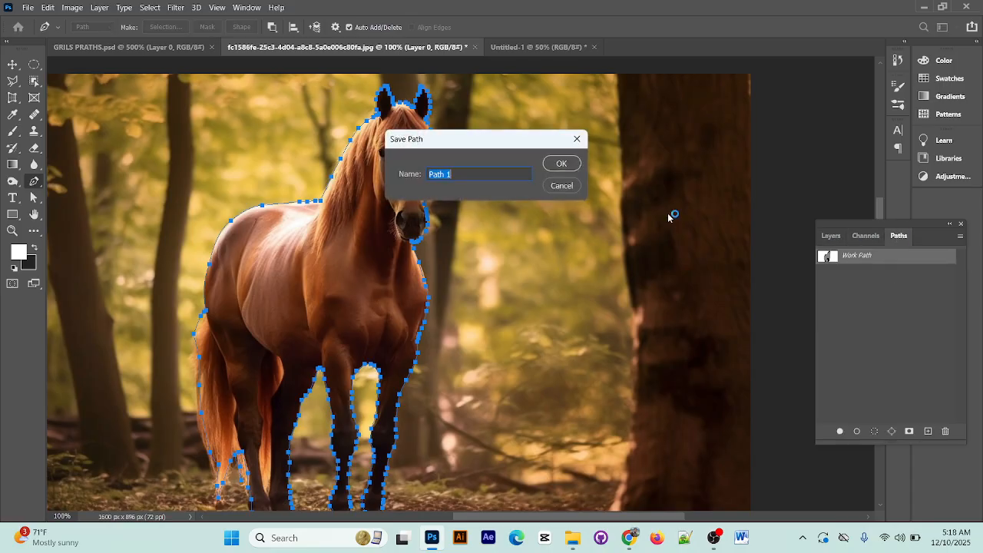
click(562, 160)
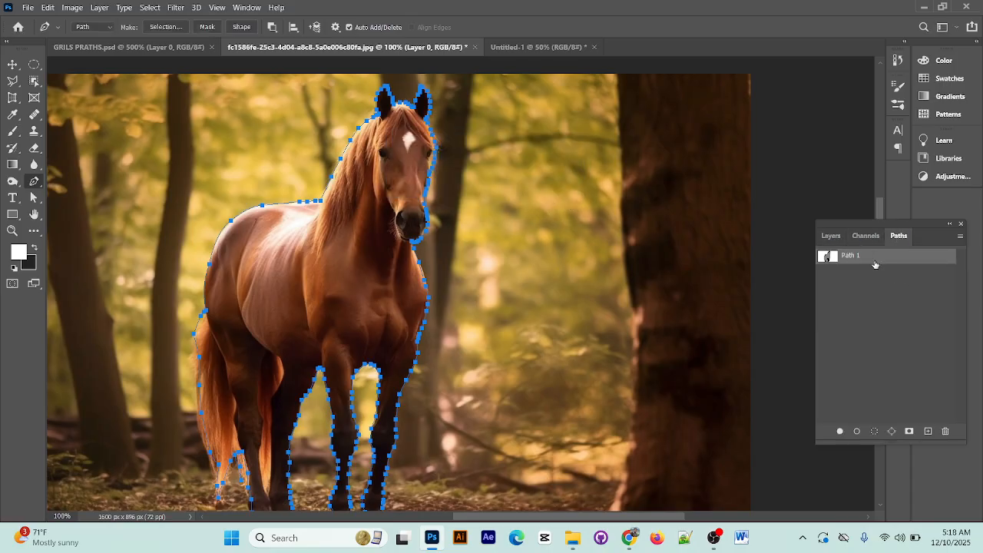
Turn Path 1 into a selection and add a layer mask that isolates the horse from its background
key(ctrl+Return)
key(ctrl+shift+i)
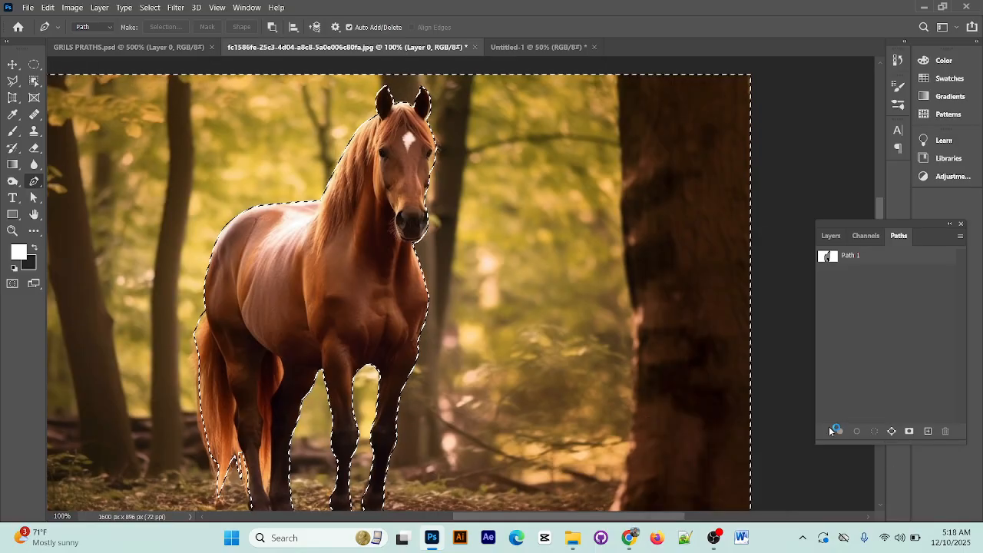
click(830, 236)
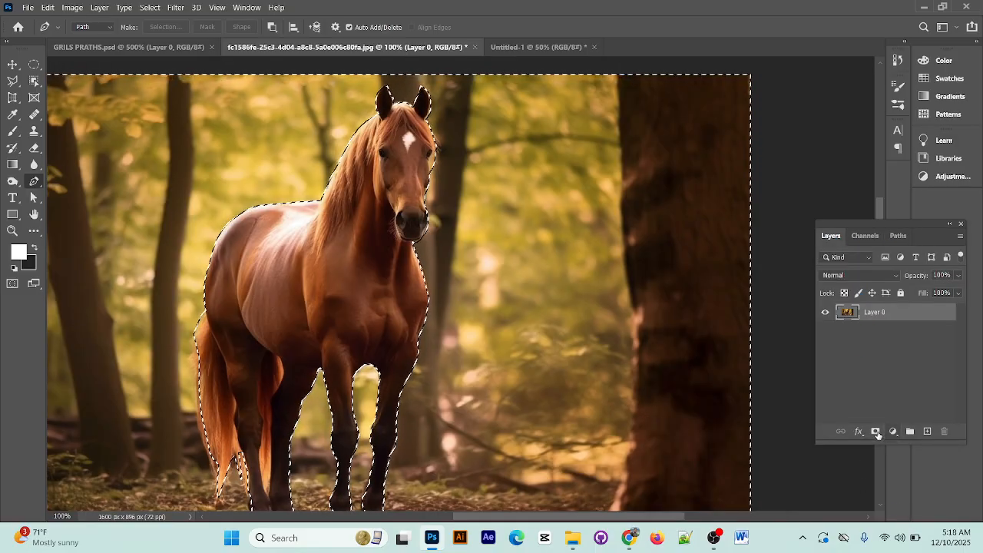
click(876, 432)
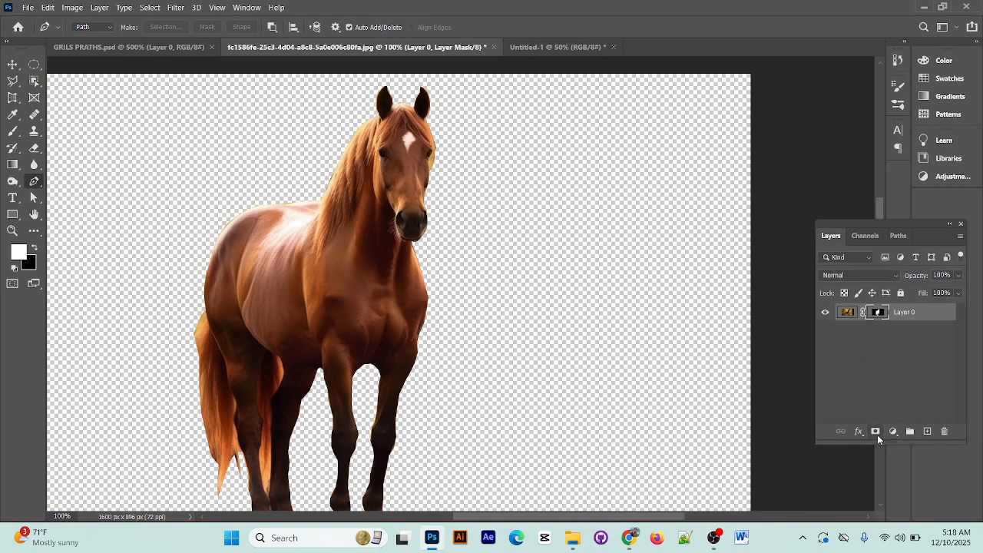
drag(490, 413, 677, 335)
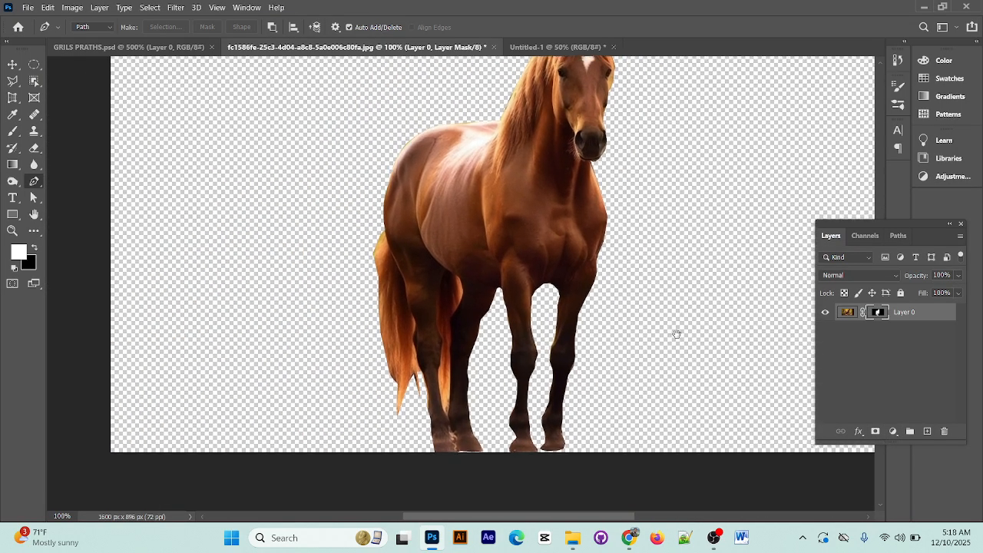
key(ctrl+minus)
key(ctrl+minus)
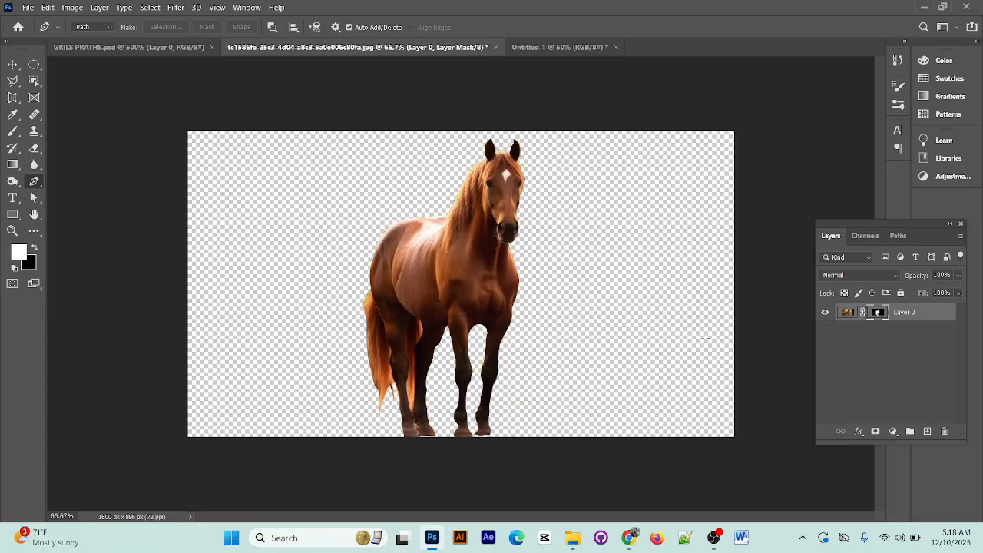
click(898, 235)
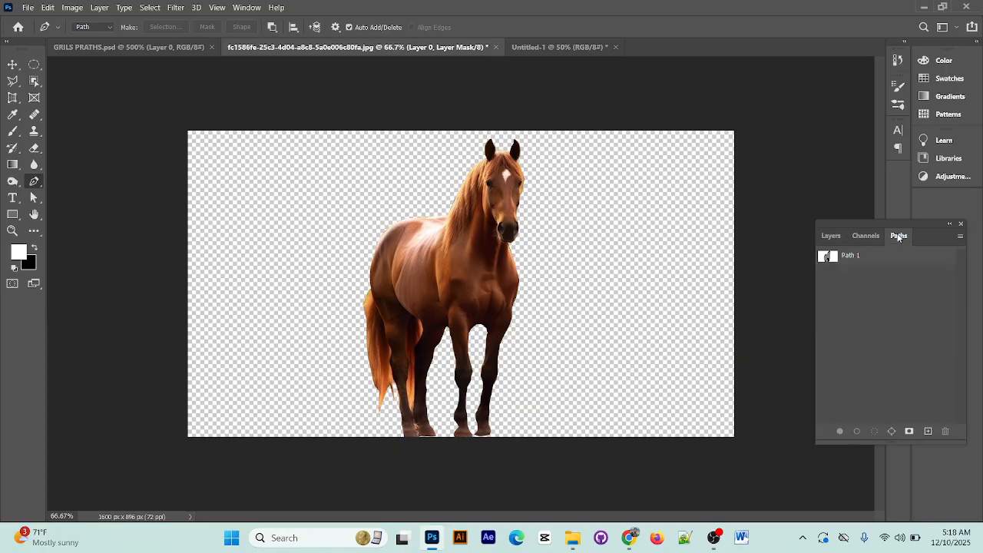
click(833, 237)
Save the horse cutout as the Photoshop file GDFGDFG in the JOB 3 folder, with Maximize Compatibility on
click(28, 8)
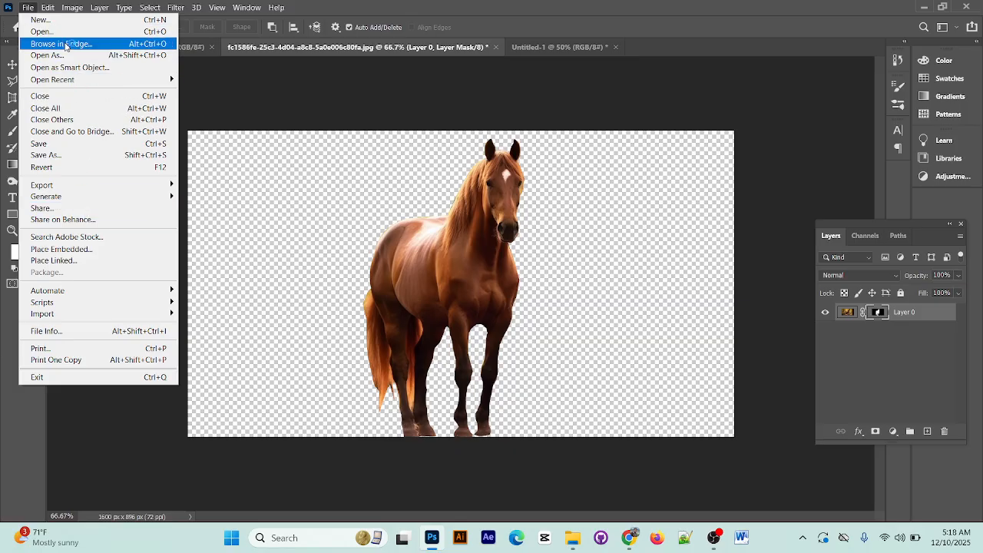
click(49, 145)
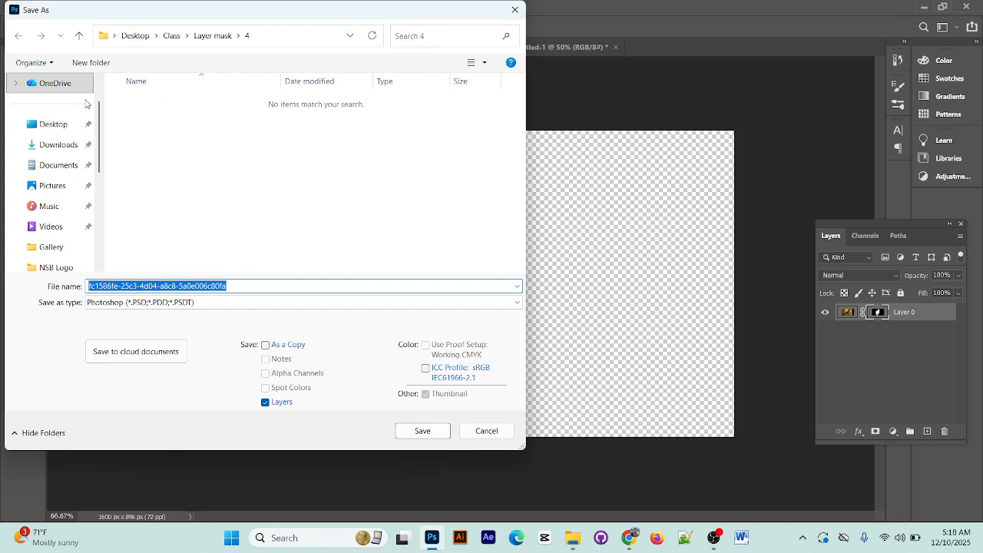
click(66, 127)
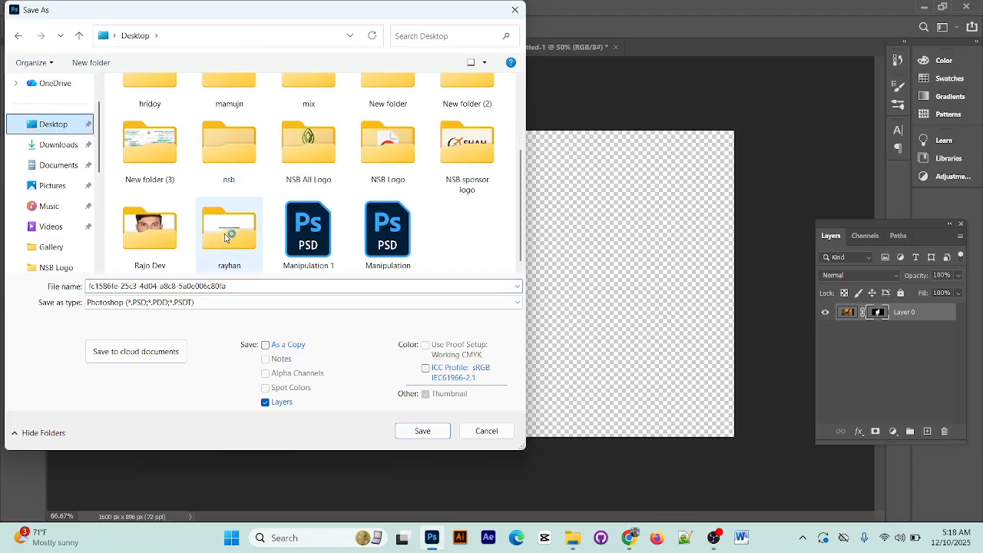
double_click(227, 223)
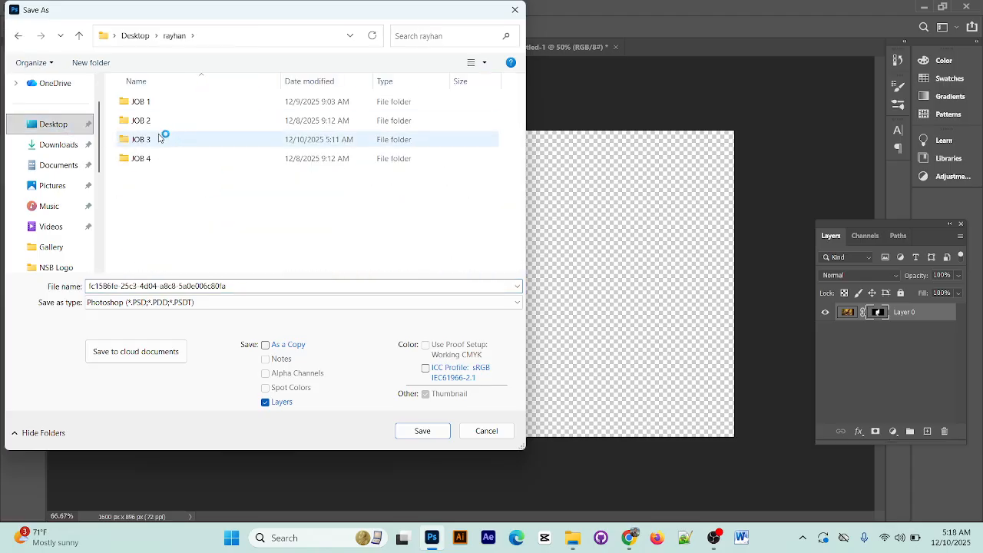
double_click(158, 139)
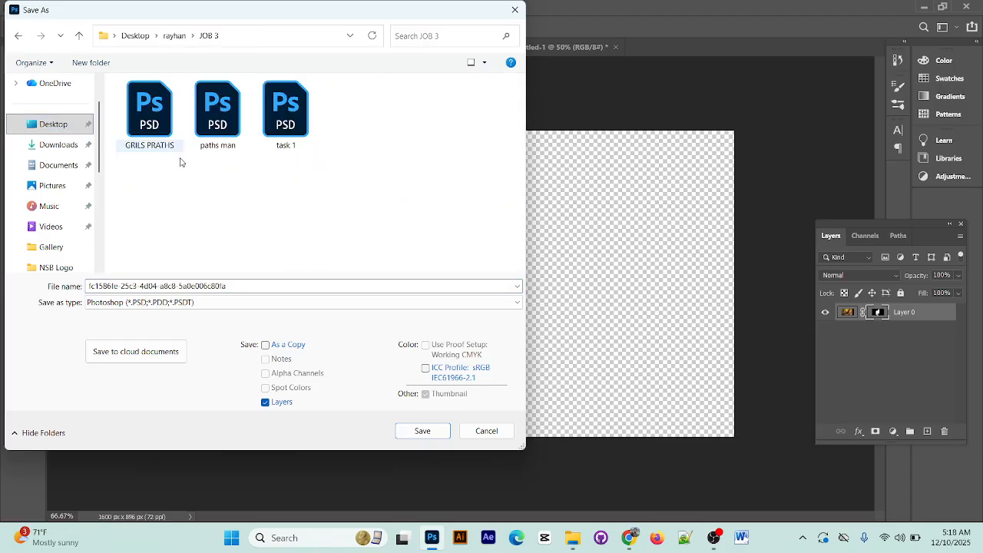
double_click(200, 286)
text(GDFGDFG)
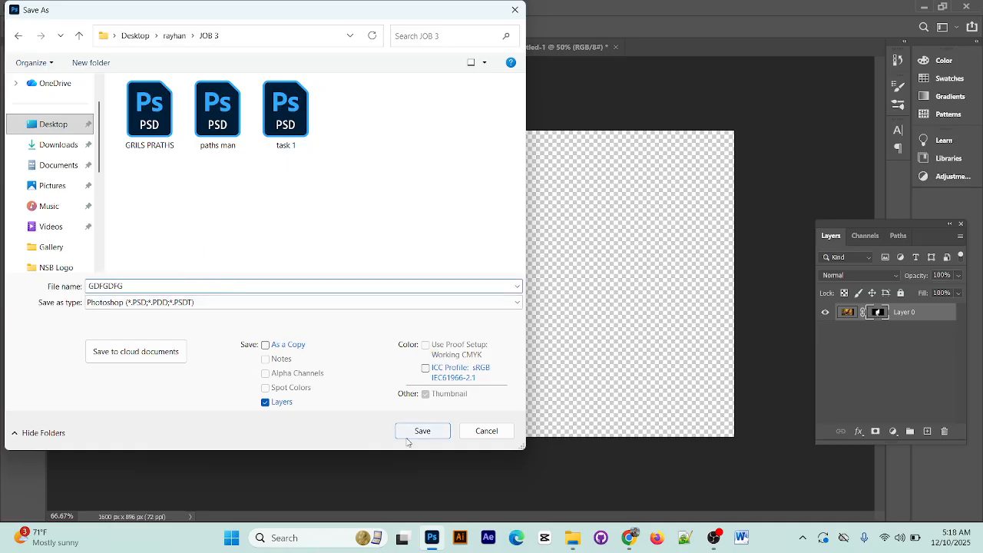
click(412, 433)
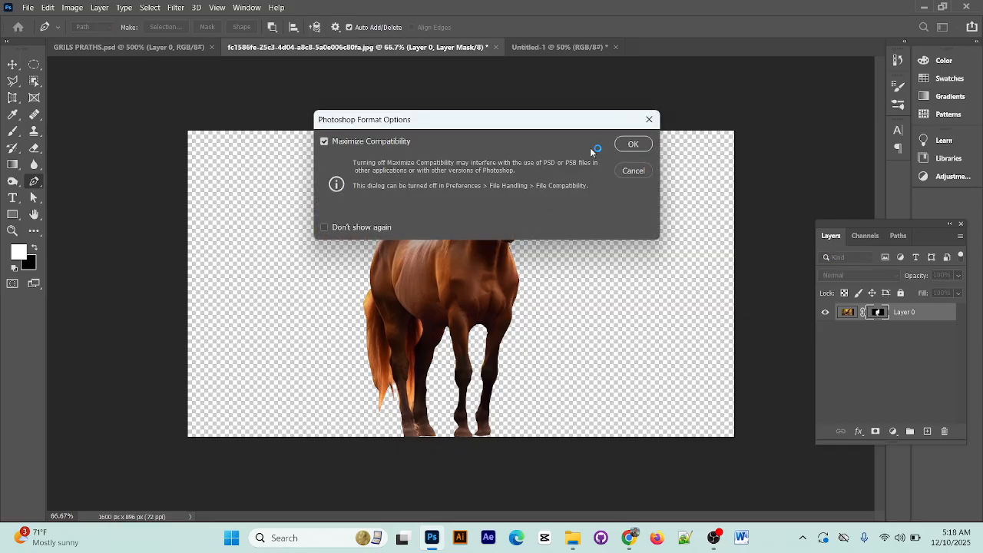
click(633, 143)
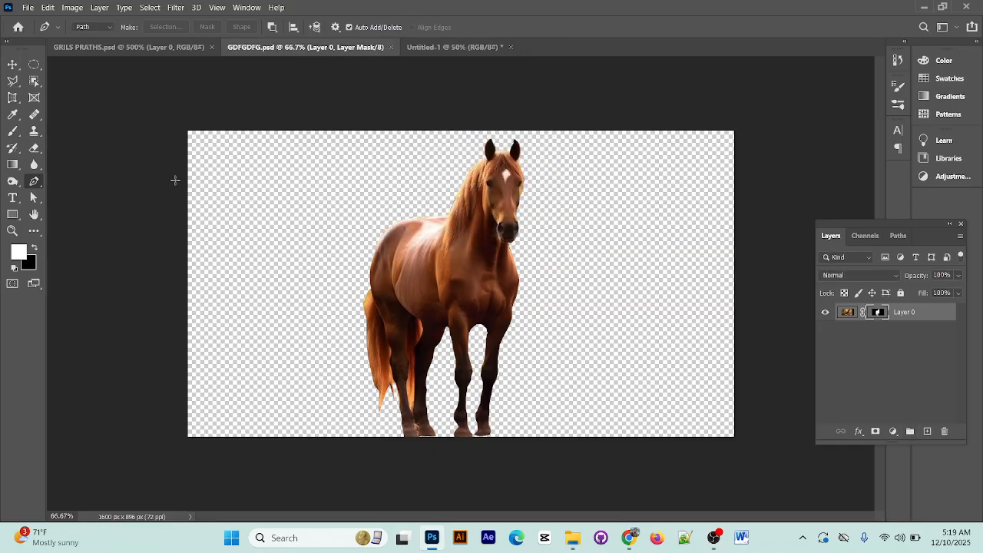
Bring the masked horse layer into the Untitled-1 forest composition beside the queen
click(12, 64)
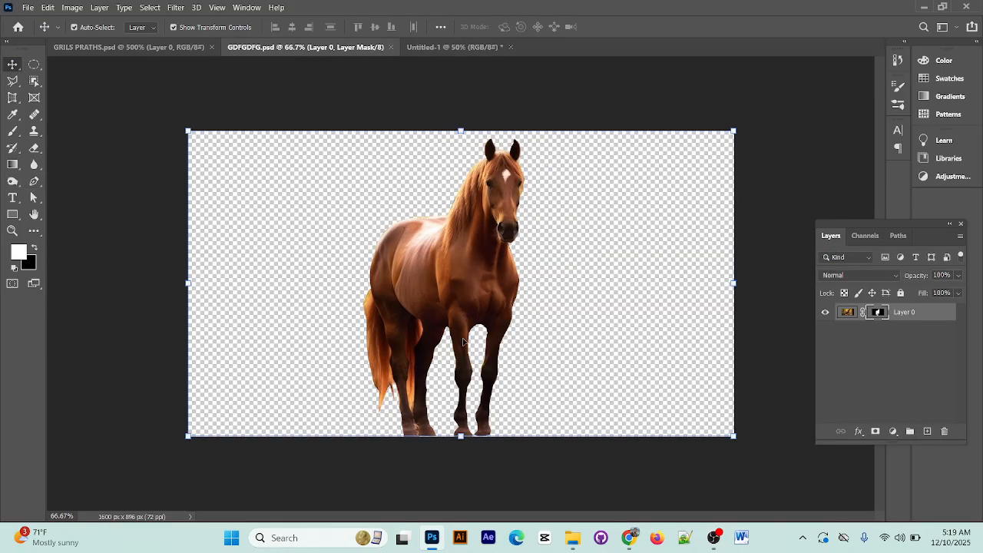
drag(480, 310, 434, 48)
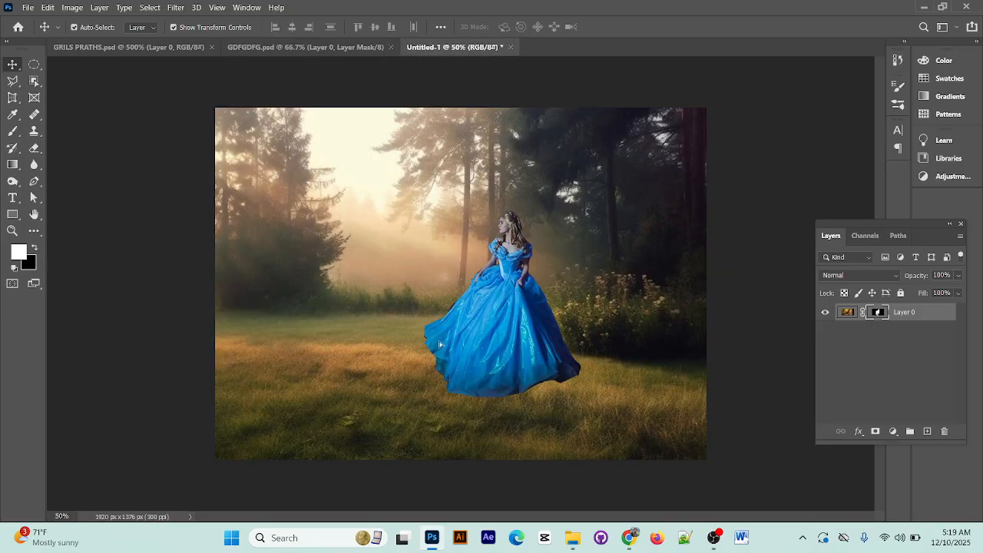
drag(439, 344, 353, 321)
Close the GRILS PRATHS and GDFGDFG documents, leaving only the forest composition open
click(306, 47)
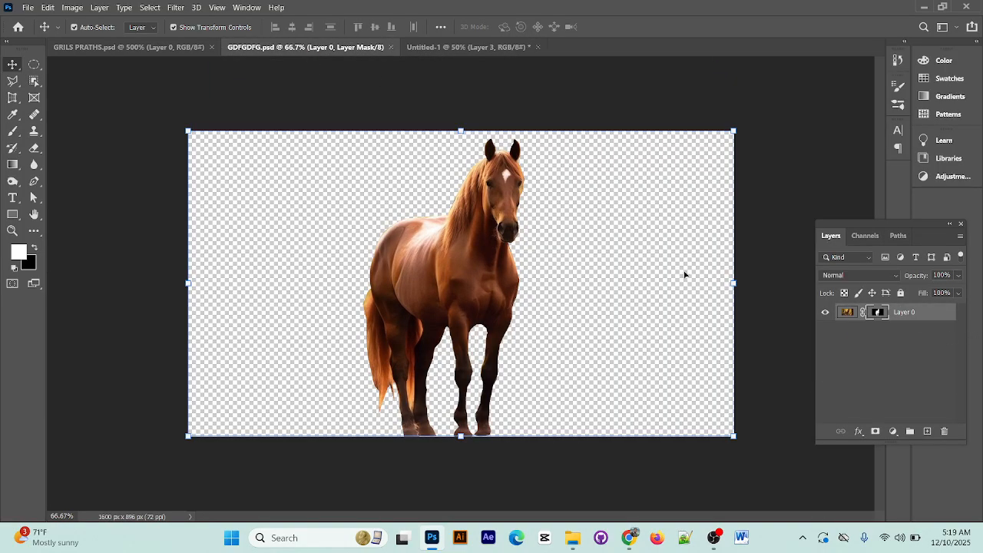
click(151, 48)
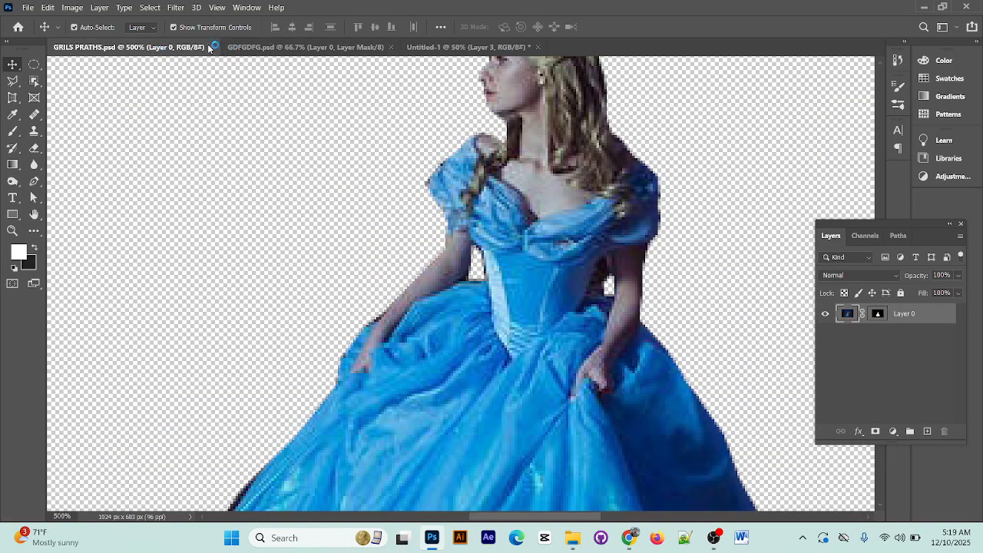
click(212, 48)
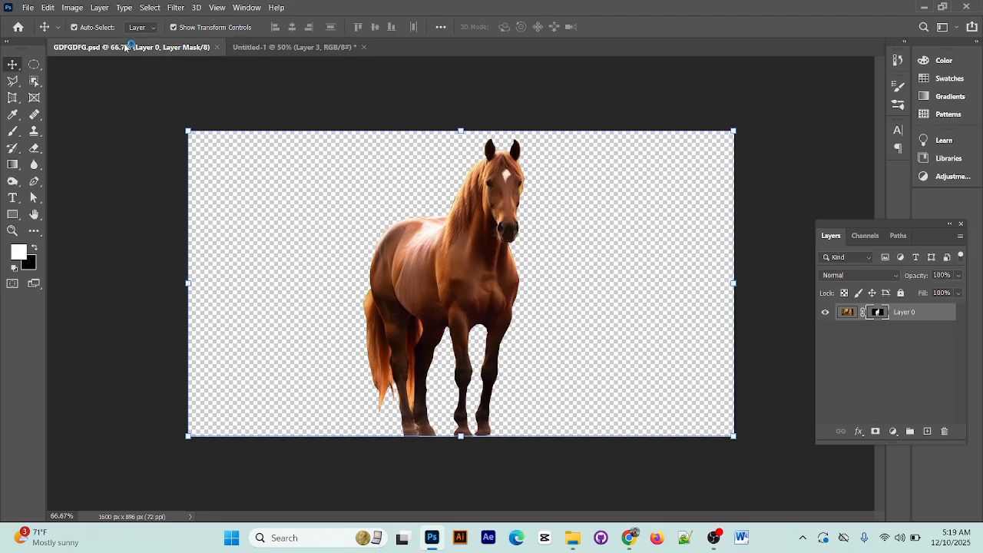
click(217, 47)
Flip the horse horizontally and shift it slightly up and to the left in the forest scene
key(ctrl+plus)
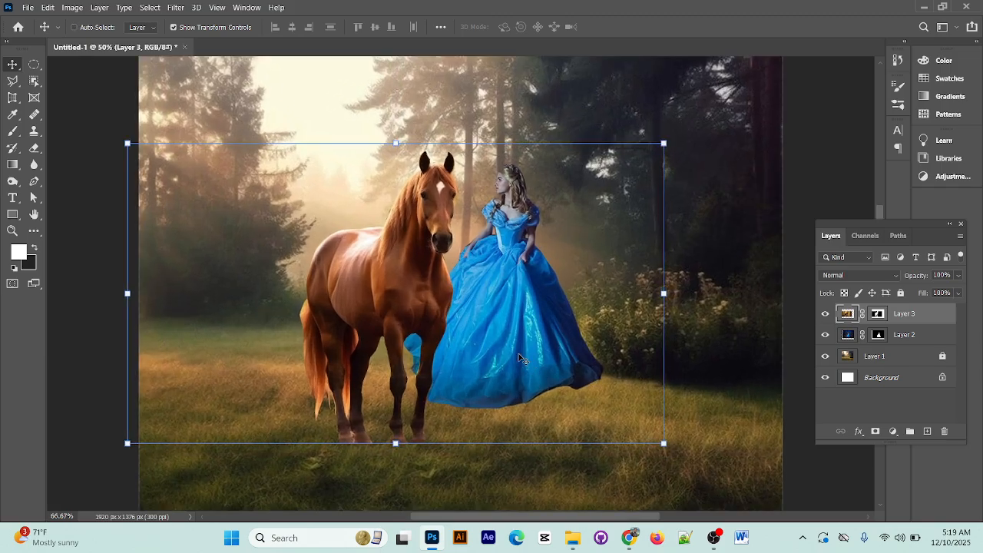
drag(520, 332, 597, 346)
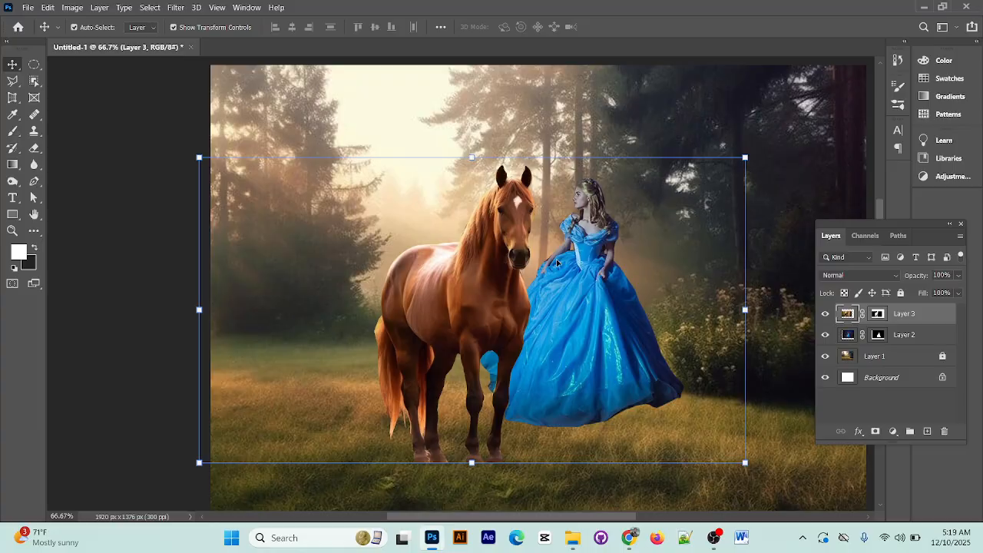
key(ctrl)
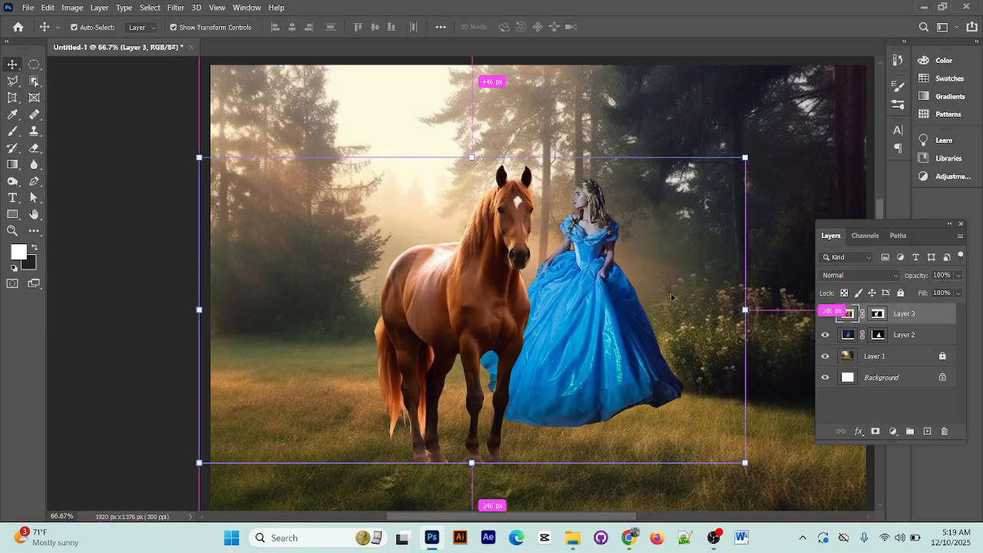
key(ctrl+t)
right_click(479, 263)
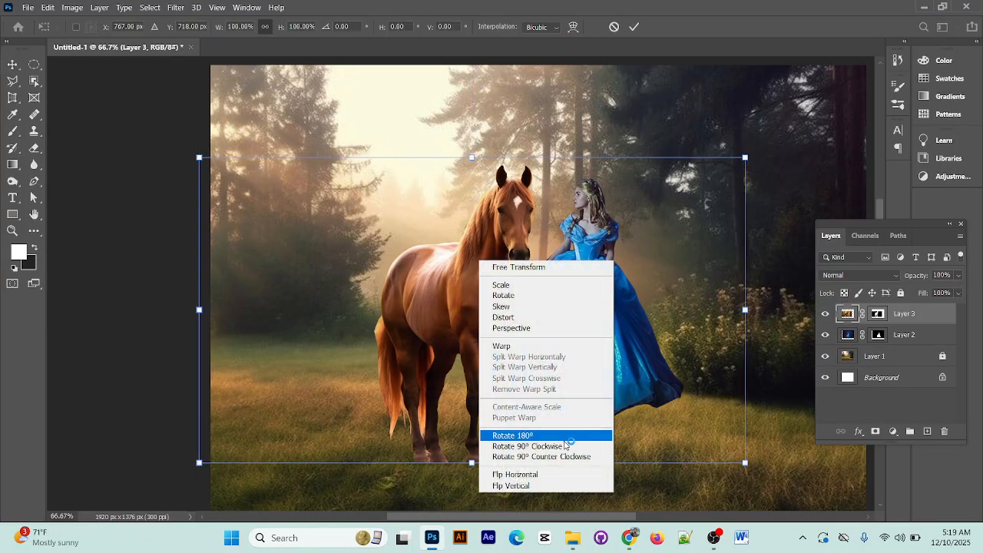
click(564, 473)
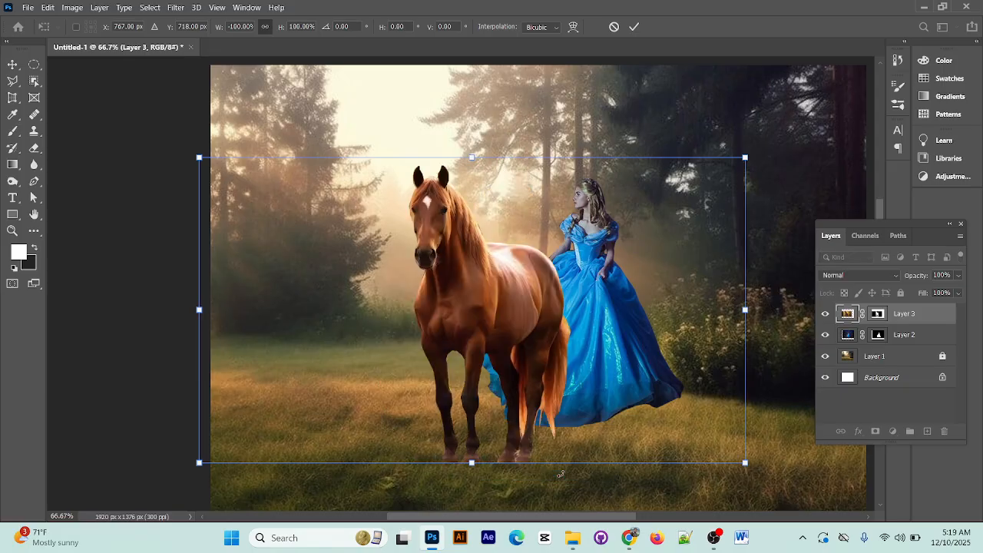
drag(592, 289, 606, 261)
click(634, 26)
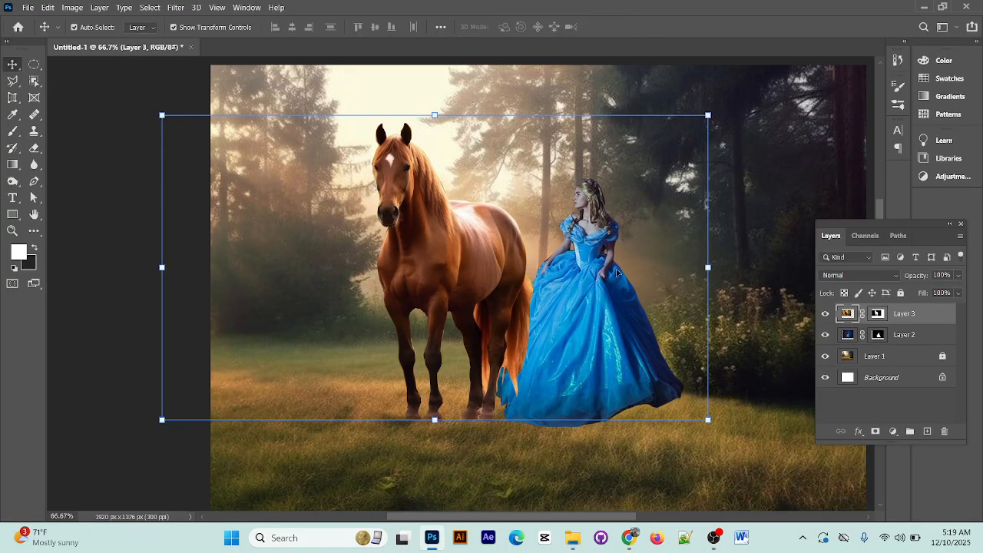
Move the queen down and to the right, and bring the horse slightly down and right beside her
drag(569, 290, 646, 347)
drag(469, 269, 490, 285)
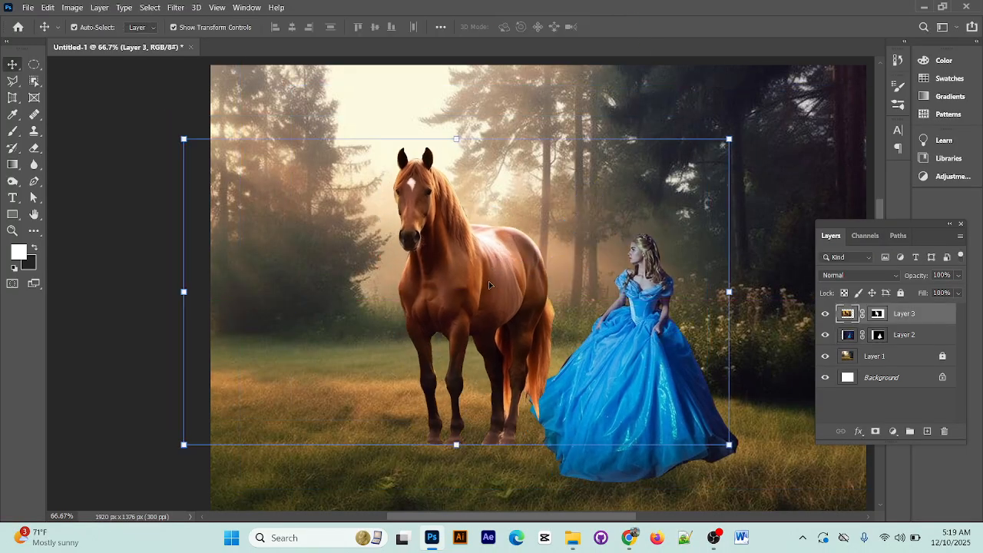
Scale the horse down to about 72% and reposition it on the grass beside the queen
drag(729, 446, 652, 402)
drag(434, 270, 445, 297)
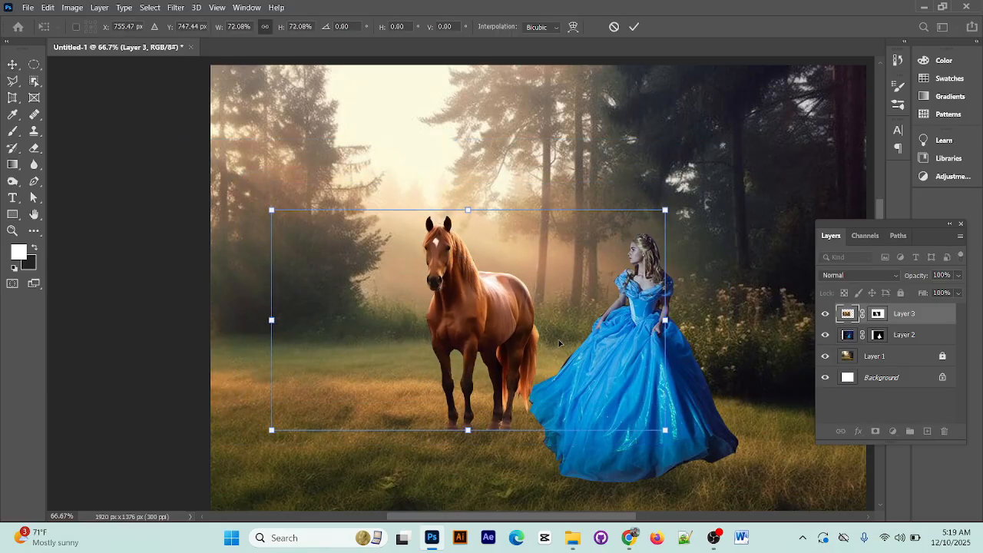
click(634, 27)
Move the queen left so she overlaps the horse, and stack her Layer 2 in front of the horse's Layer 3
click(706, 443)
drag(706, 443, 637, 420)
right_click(622, 411)
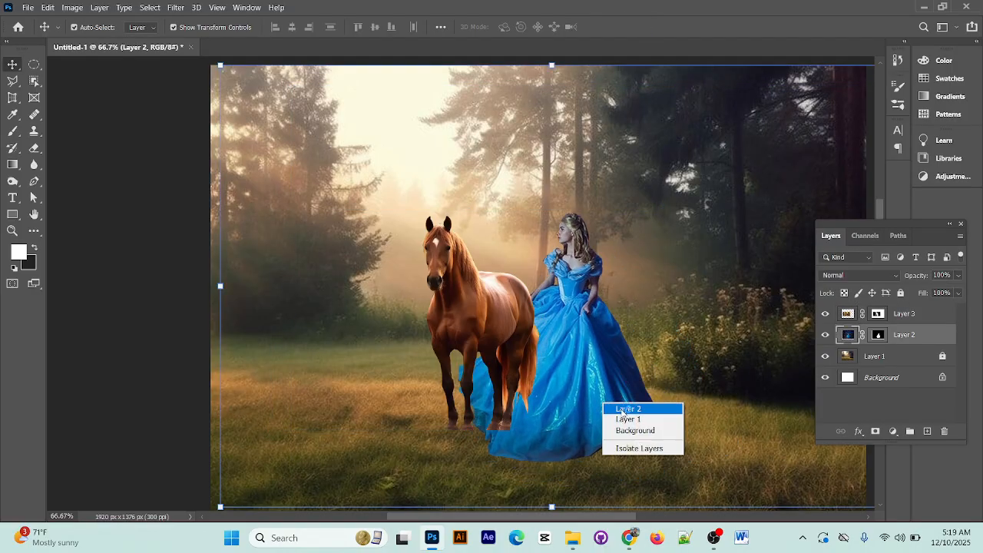
click(899, 333)
drag(910, 334, 911, 338)
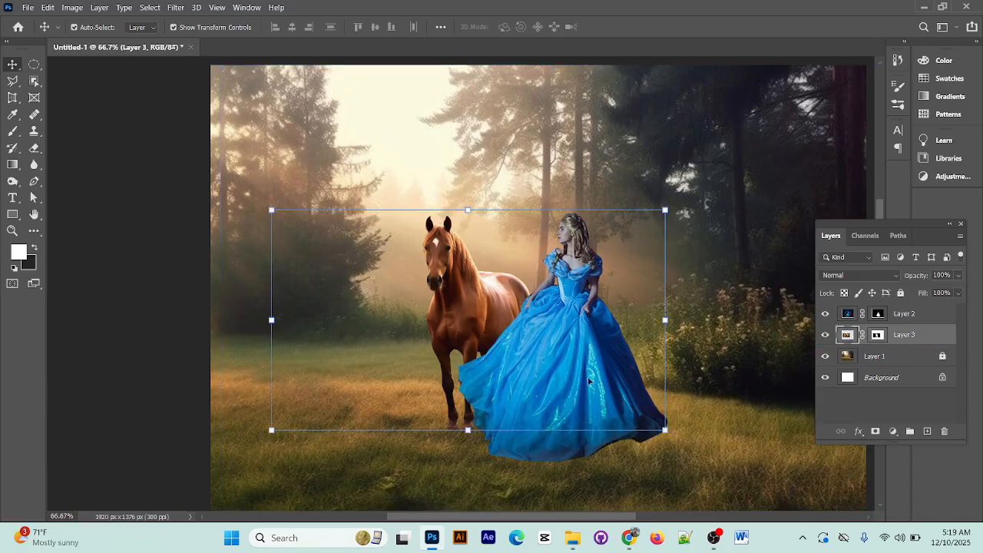
Scale the queen down to about 75% and position her in front of the horse's hindquarters
drag(588, 377, 538, 347)
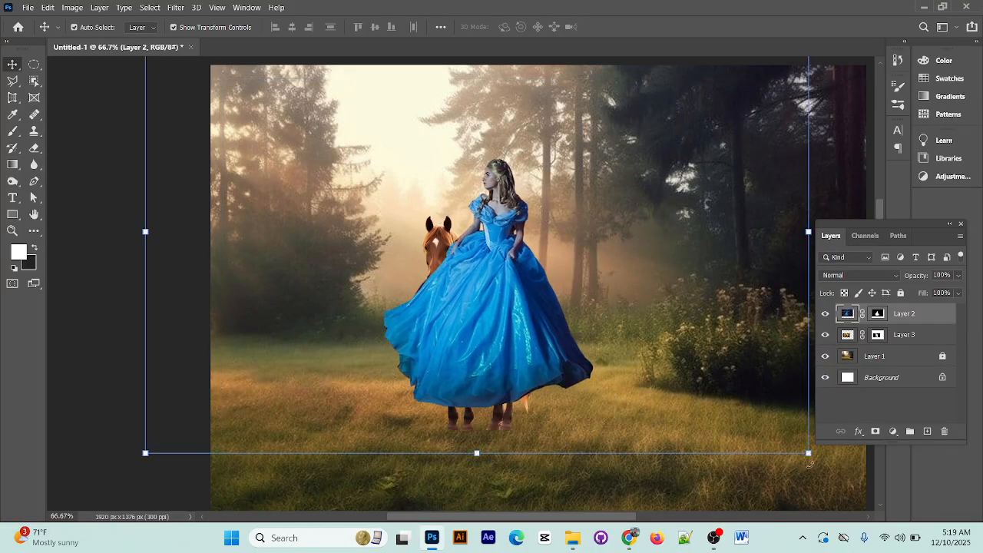
drag(809, 456, 699, 402)
drag(499, 307, 551, 374)
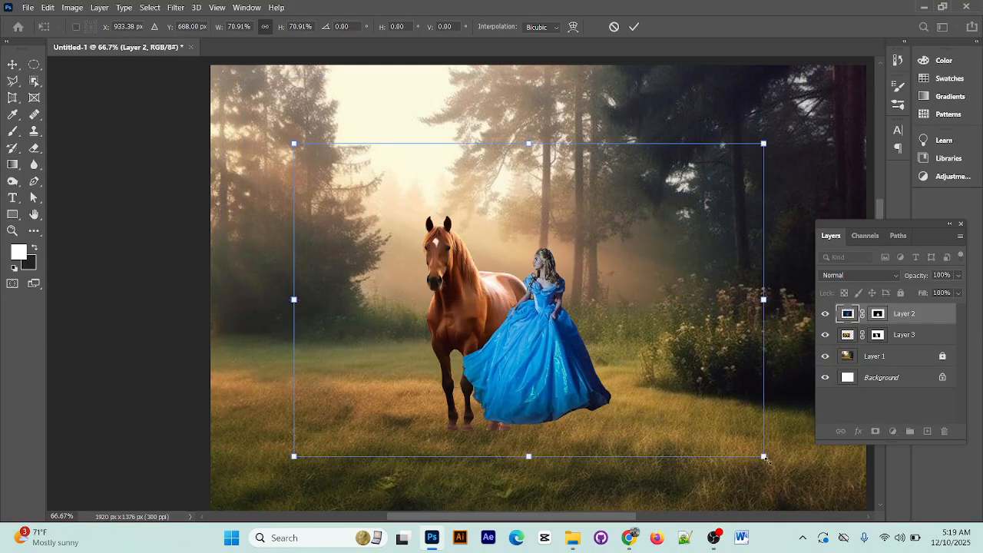
drag(763, 456, 777, 466)
drag(514, 352, 522, 351)
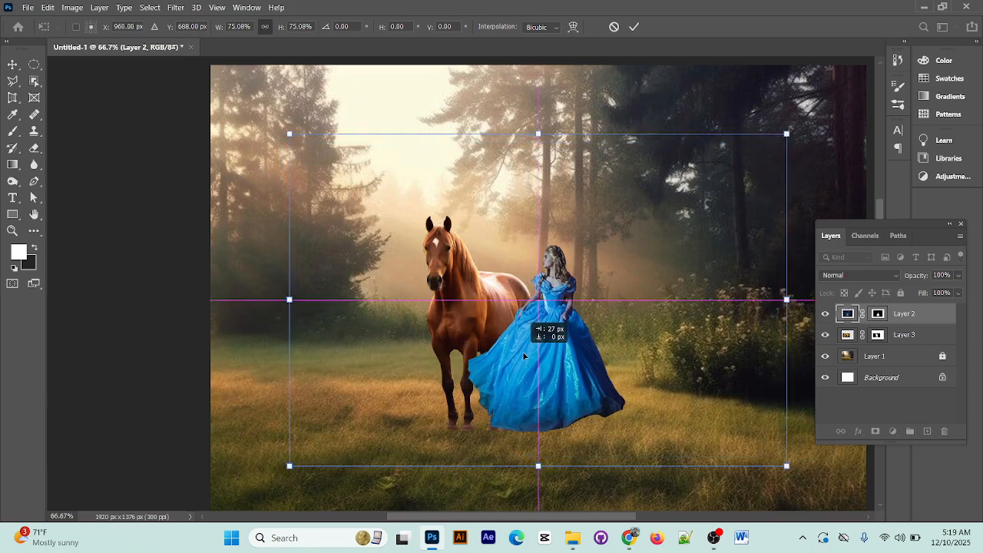
click(633, 27)
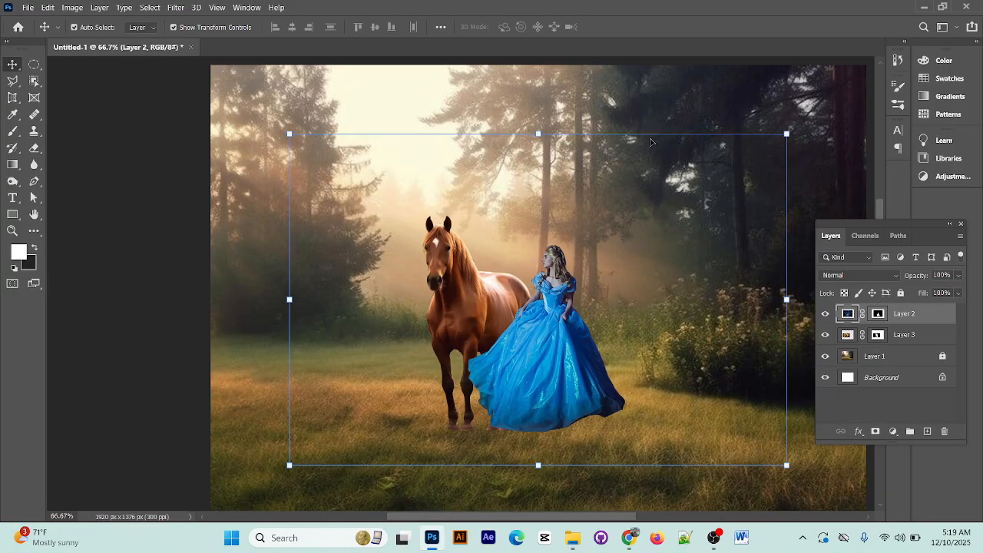
Nudge the queen down, shift the horse down and to the left, and enlarge the horse to about 108%
drag(552, 358, 562, 380)
drag(494, 306, 465, 331)
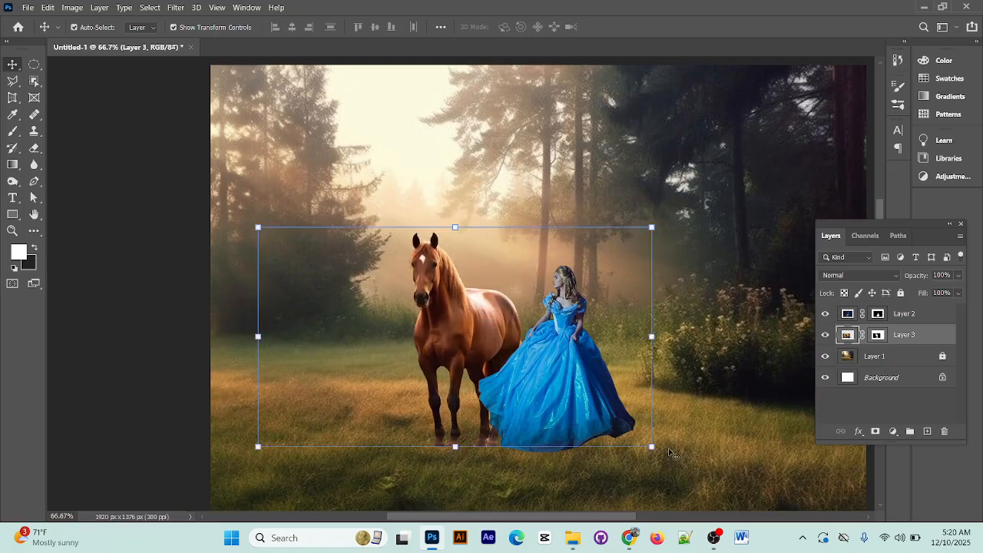
drag(651, 445, 667, 453)
drag(436, 326, 439, 334)
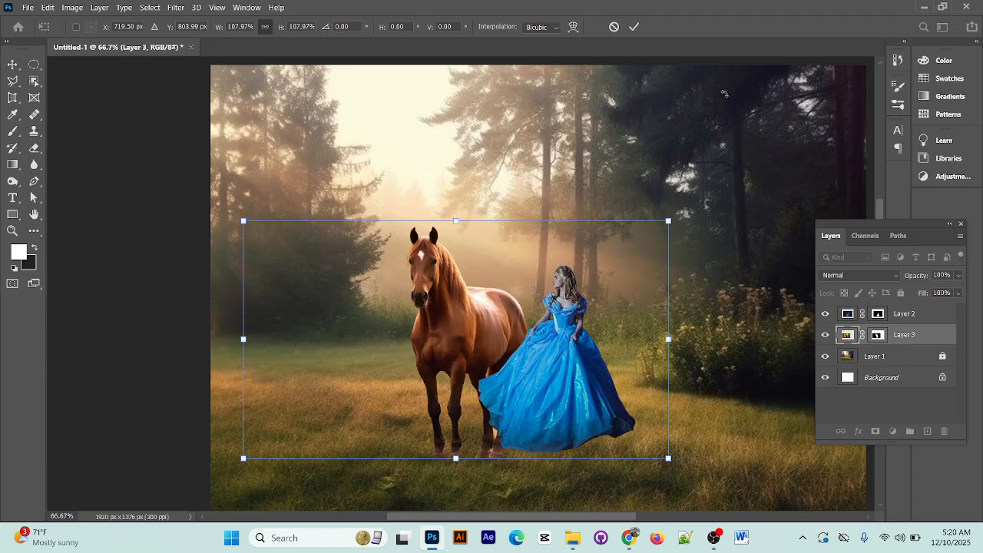
click(634, 27)
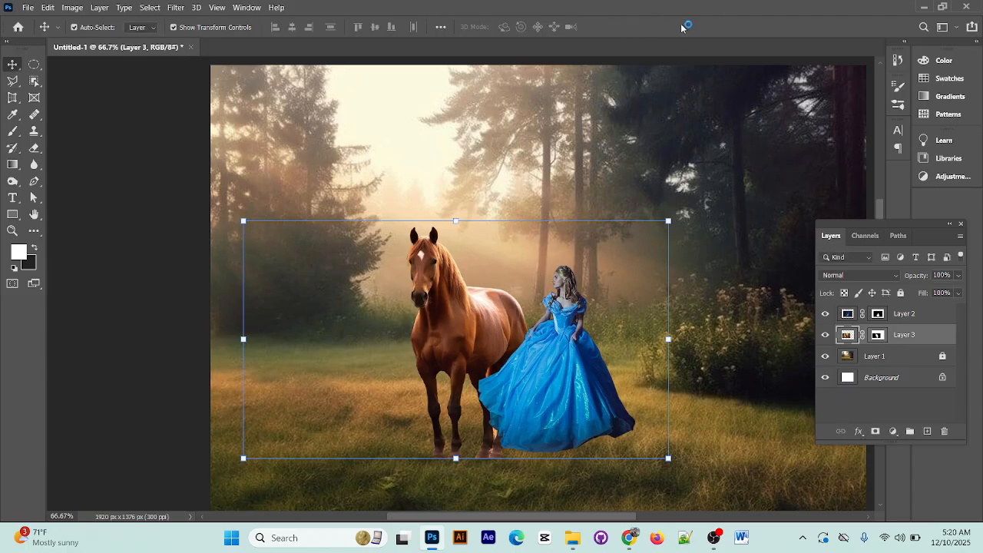
Add a new empty layer directly above the queen's Layer 2
ctrl+click(936, 329)
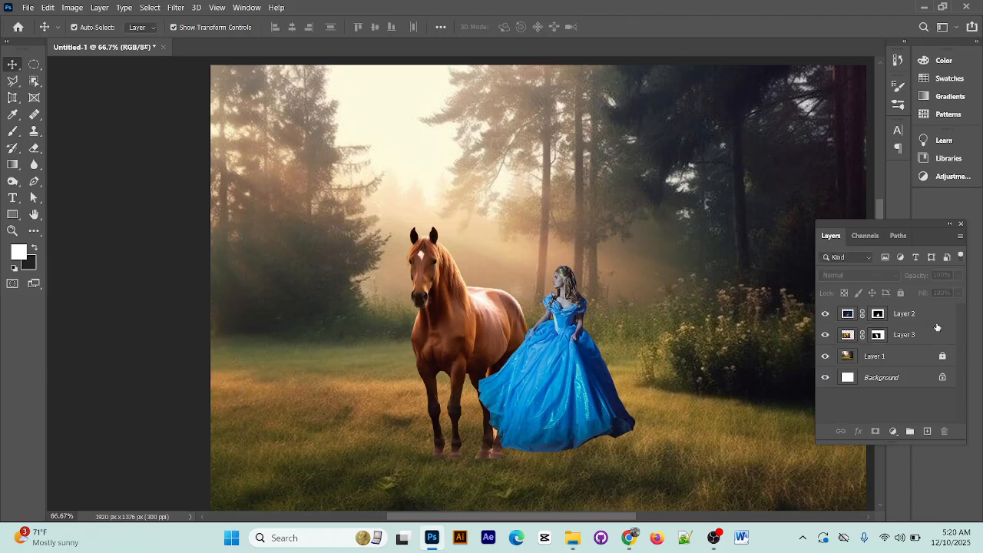
click(893, 315)
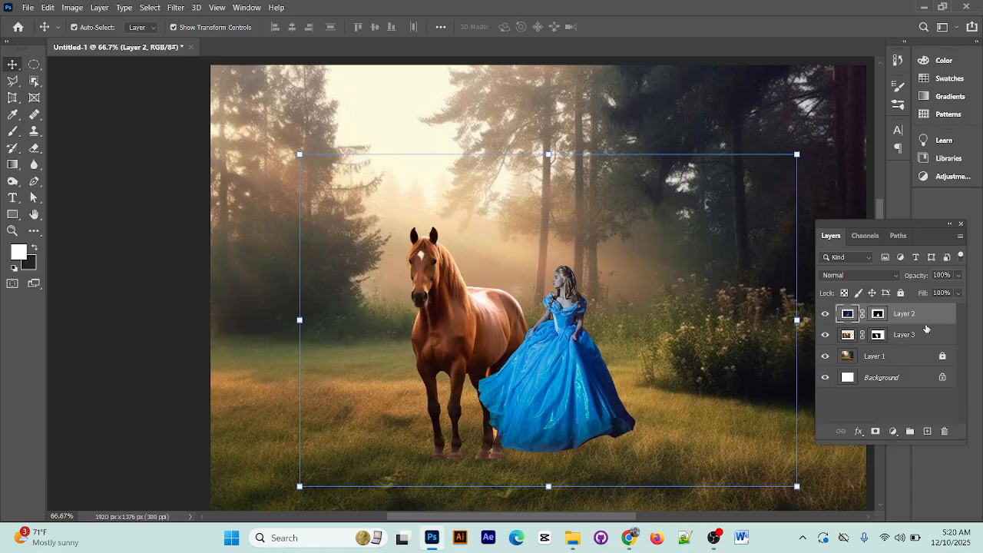
click(928, 432)
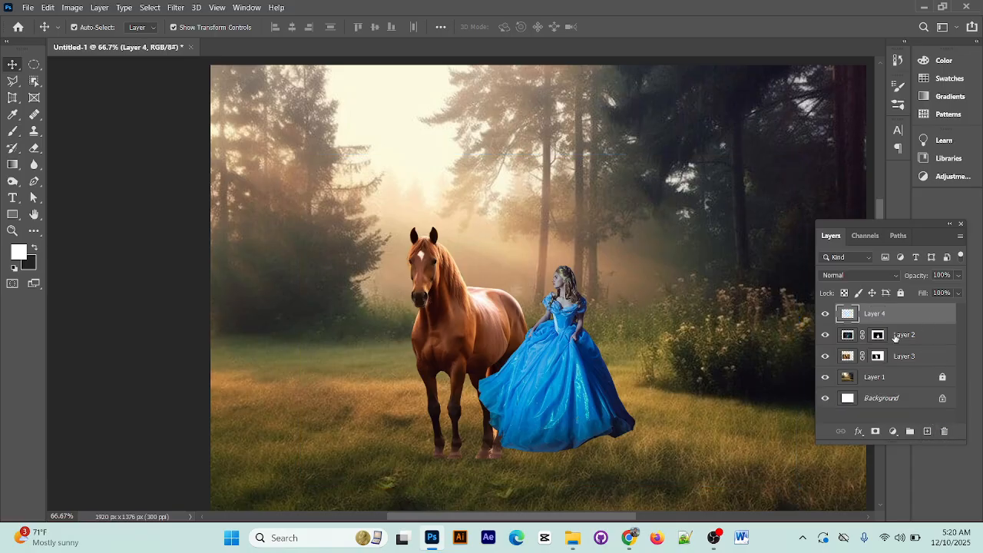
drag(900, 336, 899, 314)
Shade the queen's dress on the new layer with a black 66 px Soft Round brush at 13% opacity and 28% flow
click(13, 133)
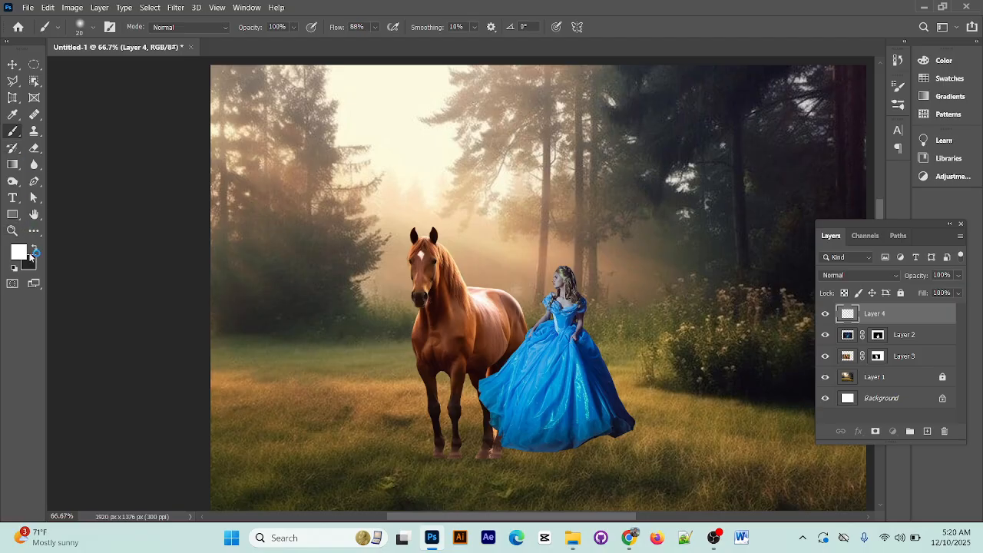
click(33, 247)
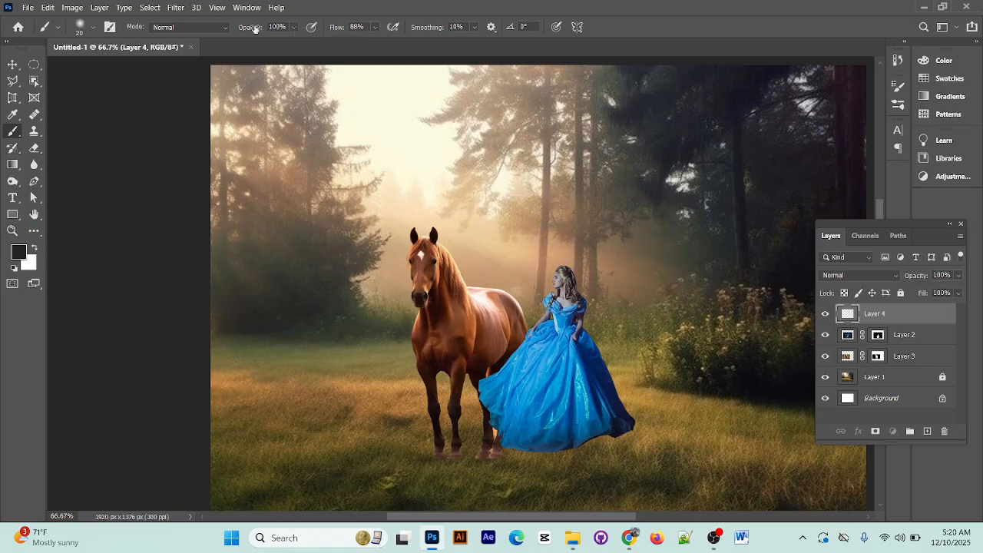
drag(254, 30, 220, 33)
click(92, 27)
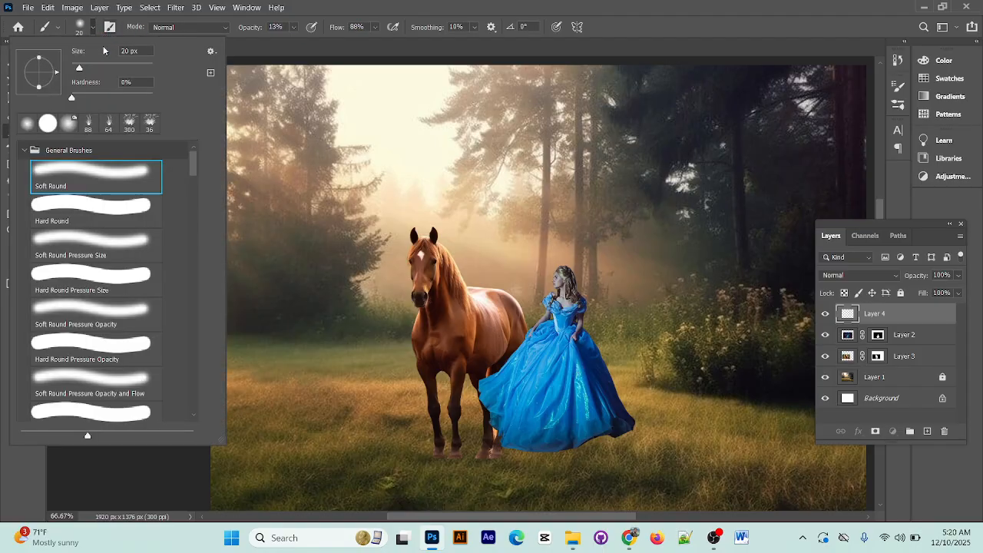
click(98, 67)
click(397, 6)
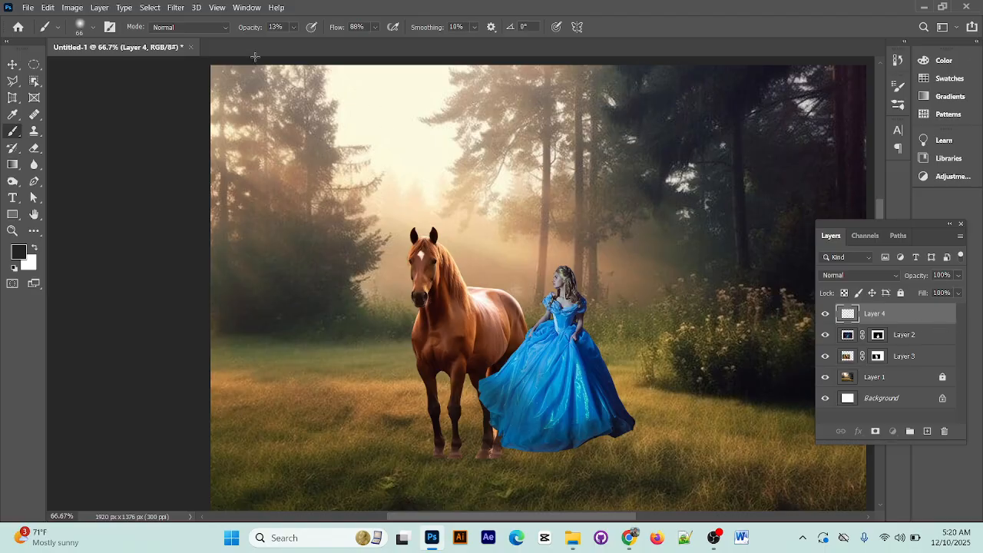
click(374, 27)
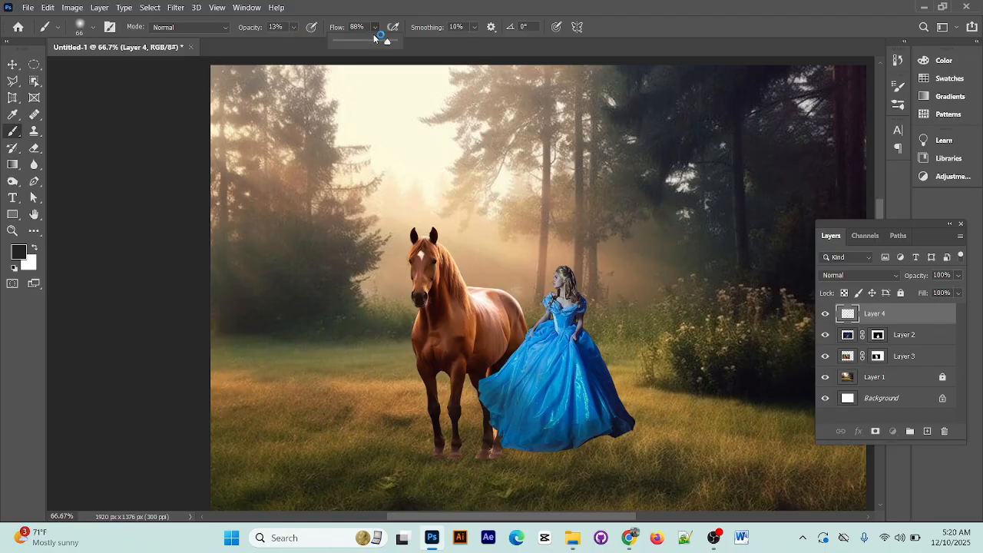
drag(375, 36, 346, 37)
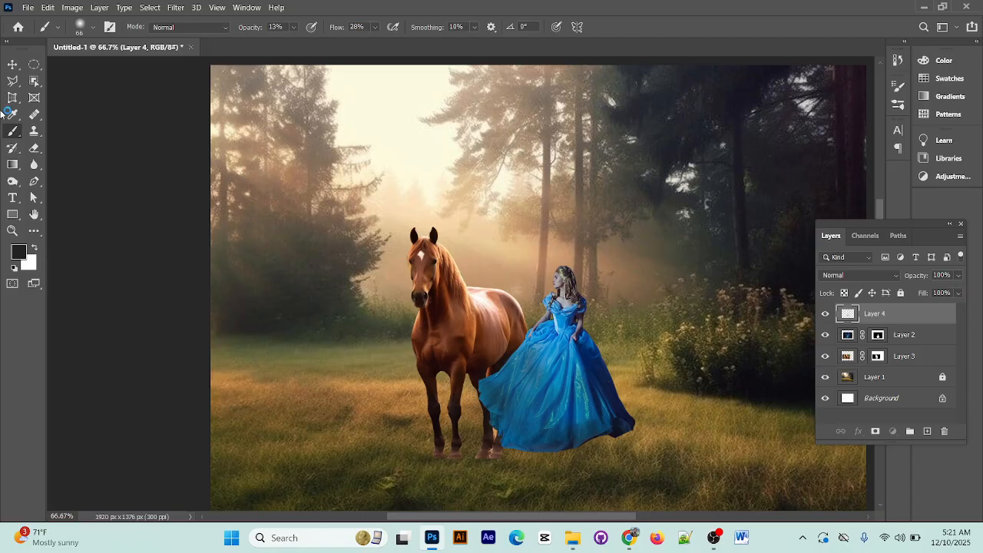
click(12, 64)
click(611, 273)
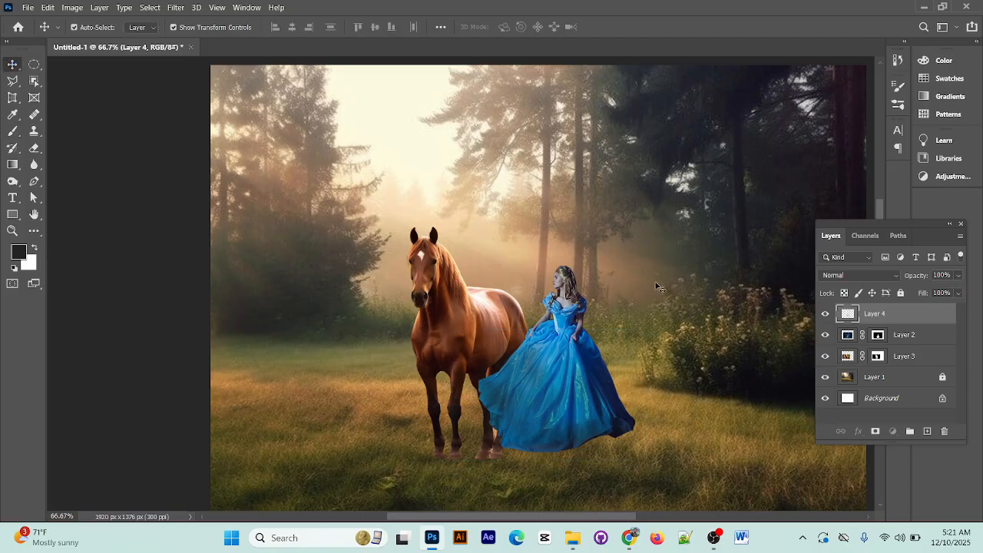
Recolor the queen on Layer 2 with Hue/Saturation: hue +14, saturation +15 and lightness +4, without Colorize
click(926, 333)
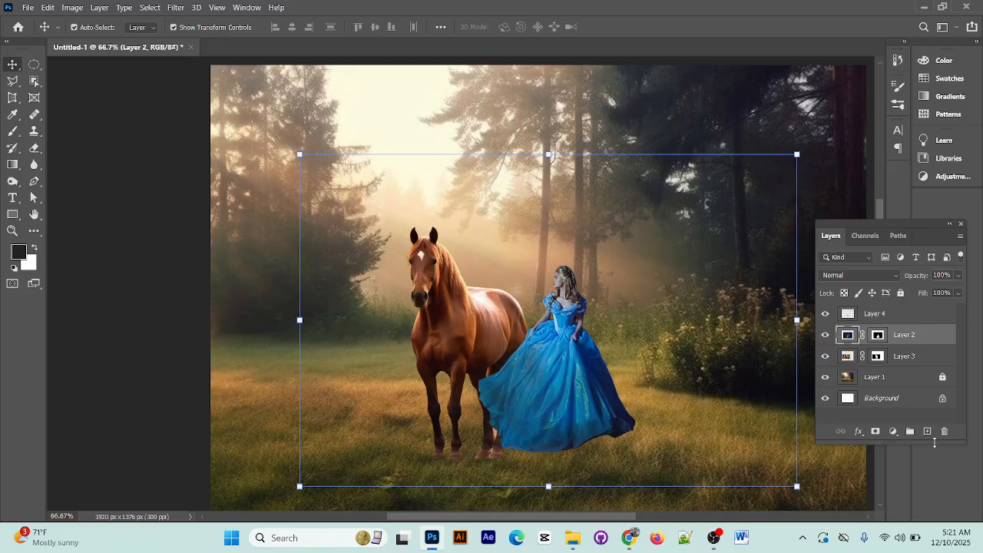
key(ctrl+u)
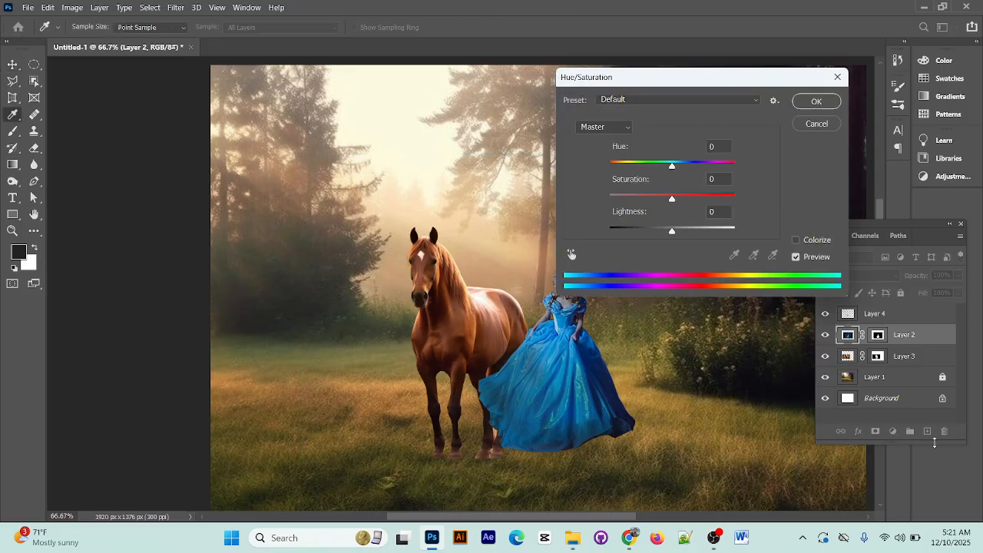
drag(728, 84, 838, 70)
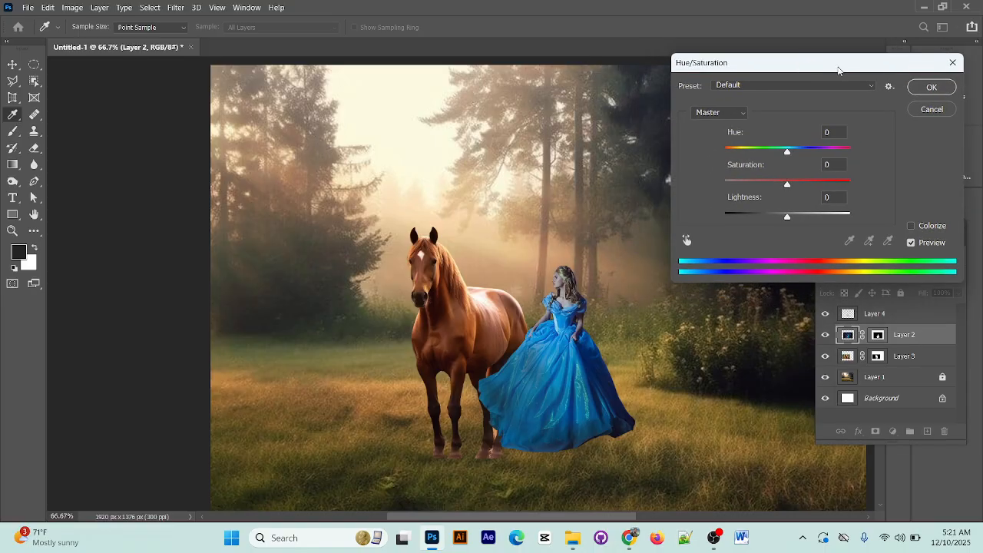
click(912, 226)
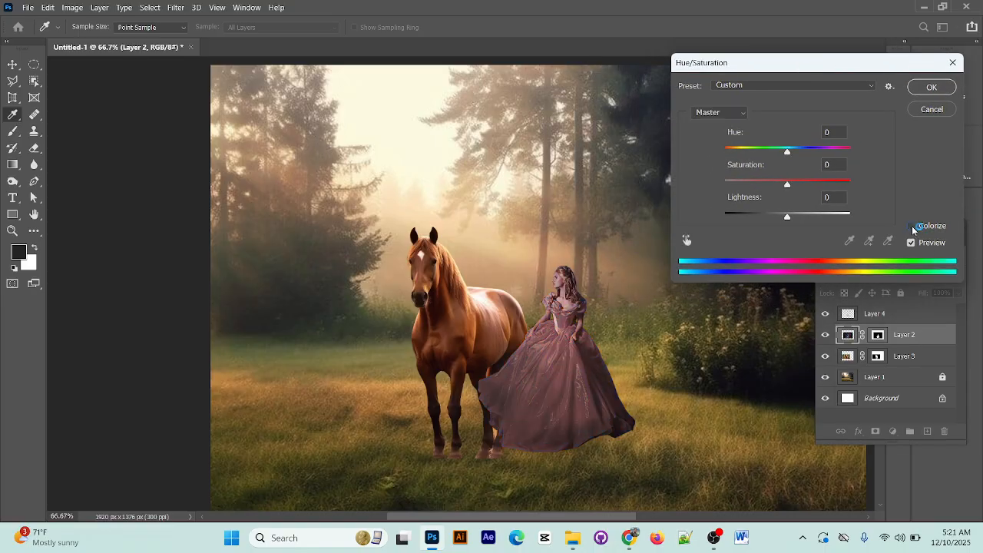
click(911, 226)
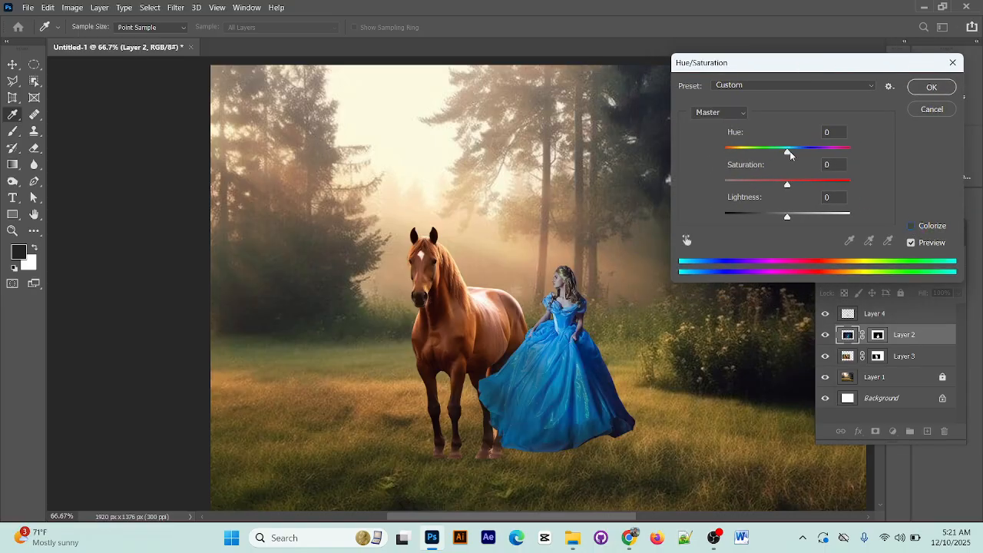
drag(787, 152, 796, 152)
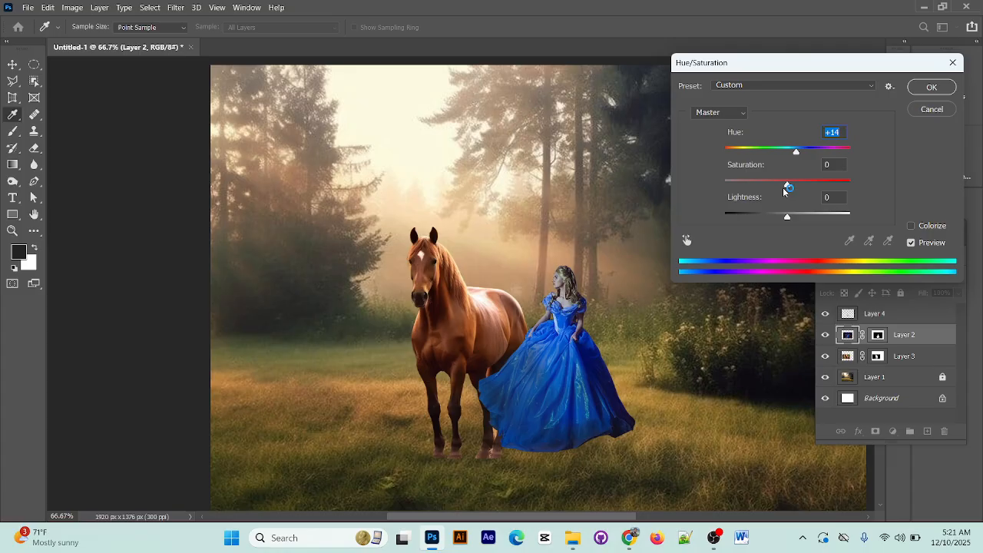
drag(787, 187, 791, 221)
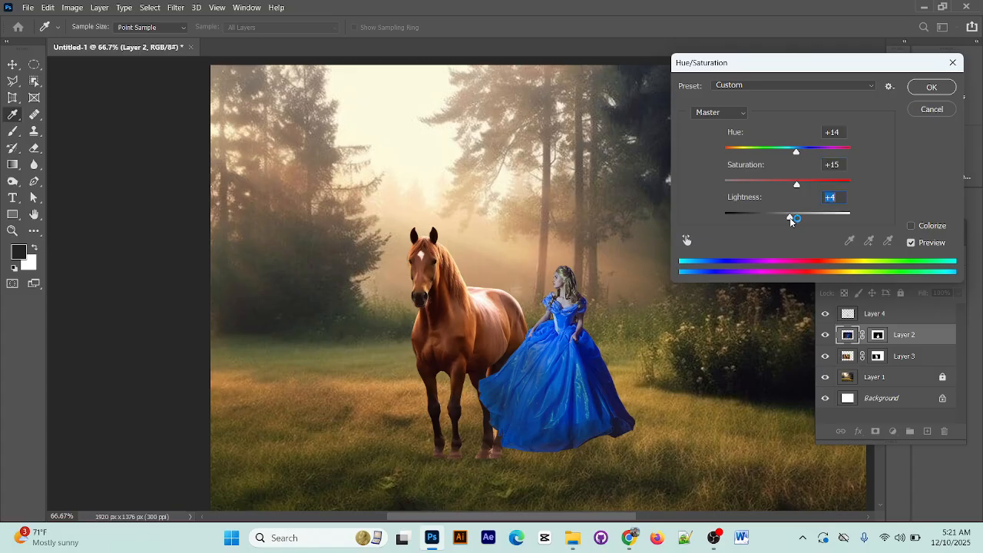
click(929, 88)
Add a Hue/Saturation adjustment layer clipped to the horse's Layer 3 and slightly adjust its hue
click(904, 358)
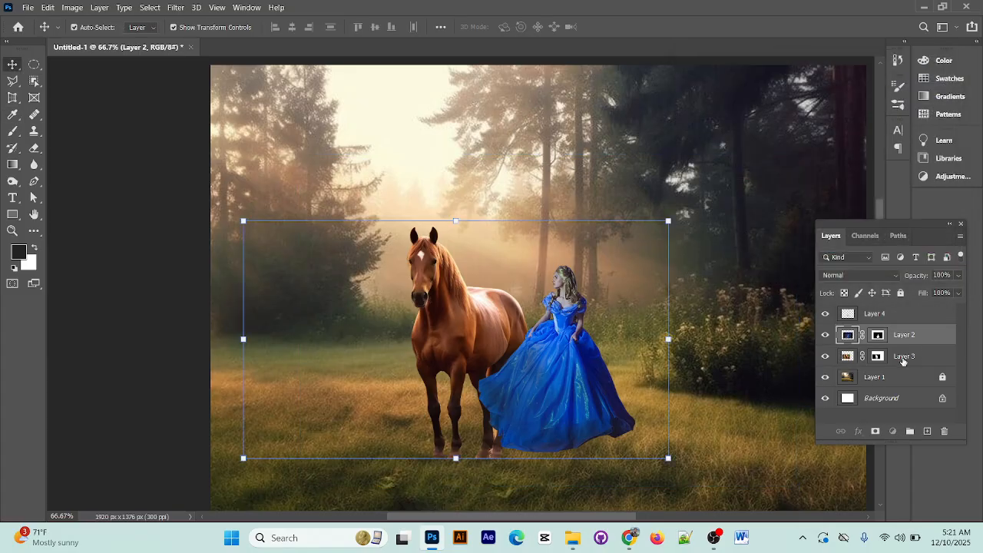
key(ctrl+u)
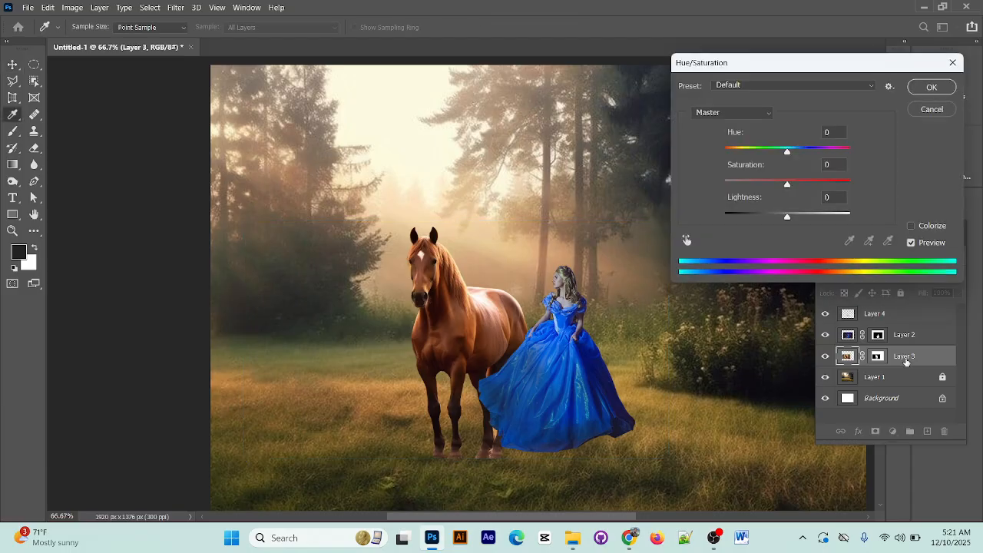
click(943, 110)
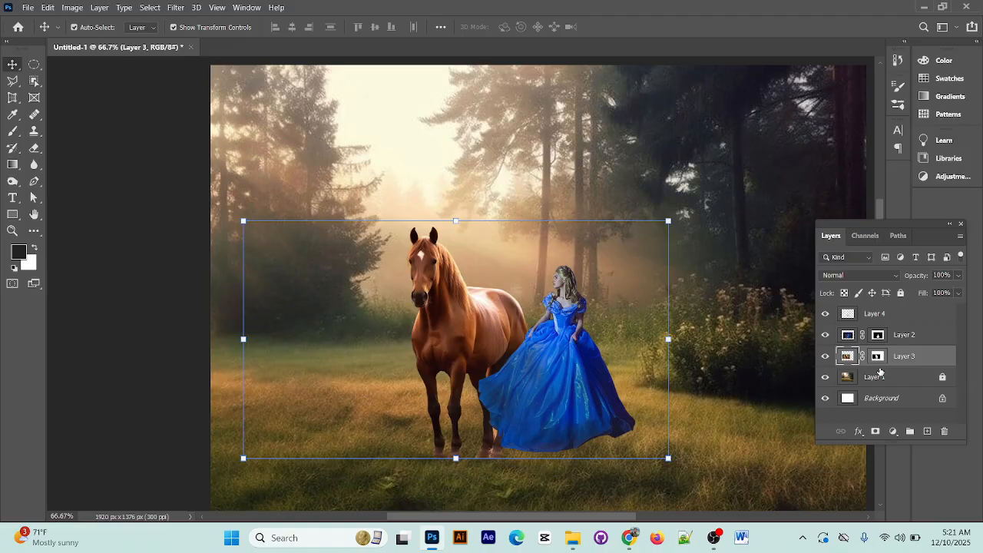
click(898, 433)
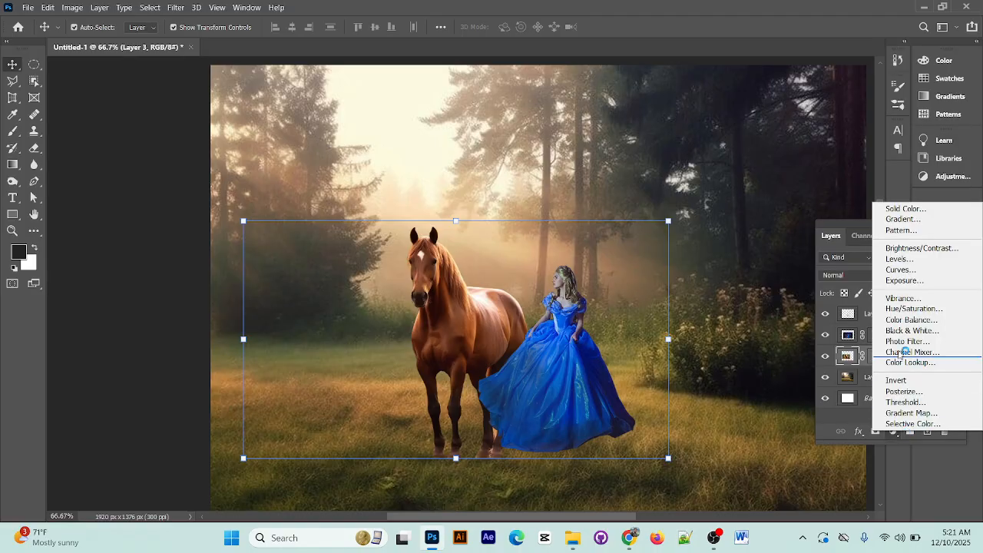
click(894, 309)
drag(682, 93, 713, 93)
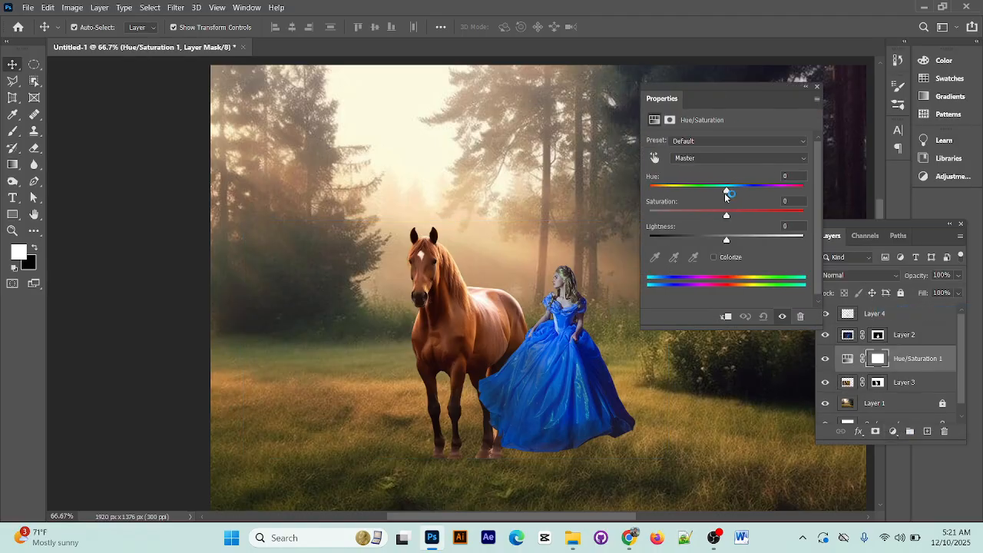
mouse_move(727, 191)
mouse_down()
mouse_move(740, 191)
mouse_move(722, 190)
mouse_up()
click(721, 317)
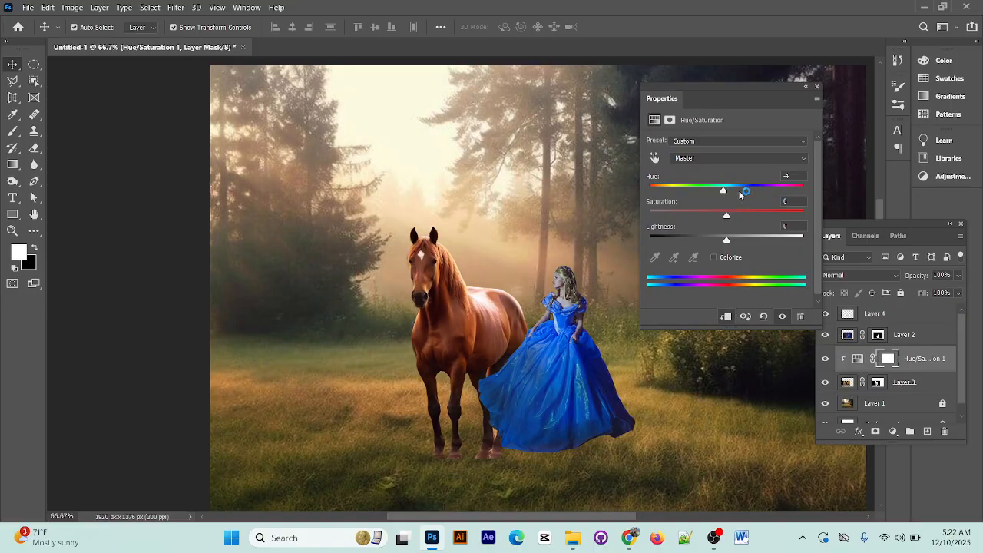
mouse_move(724, 191)
mouse_down()
mouse_move(705, 191)
mouse_move(730, 198)
mouse_up()
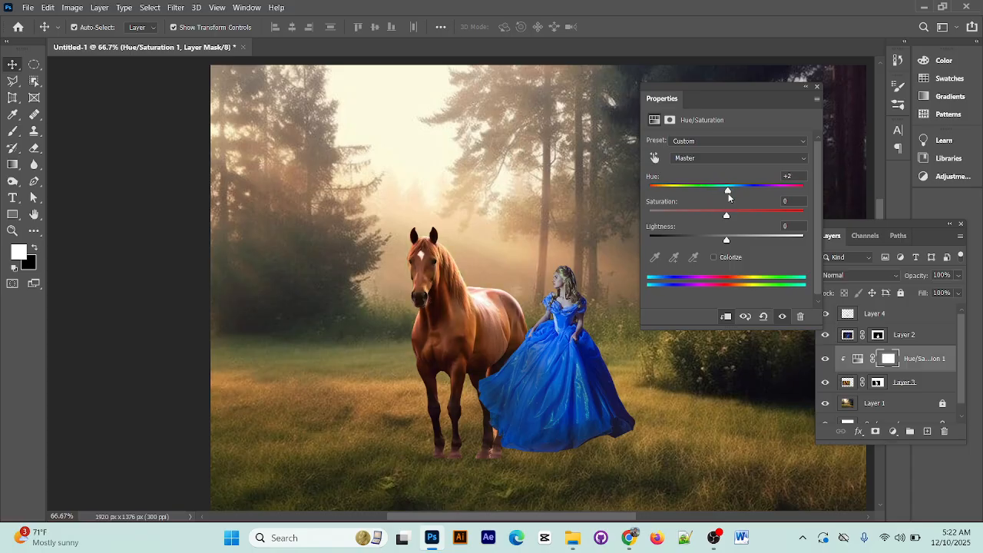
click(817, 88)
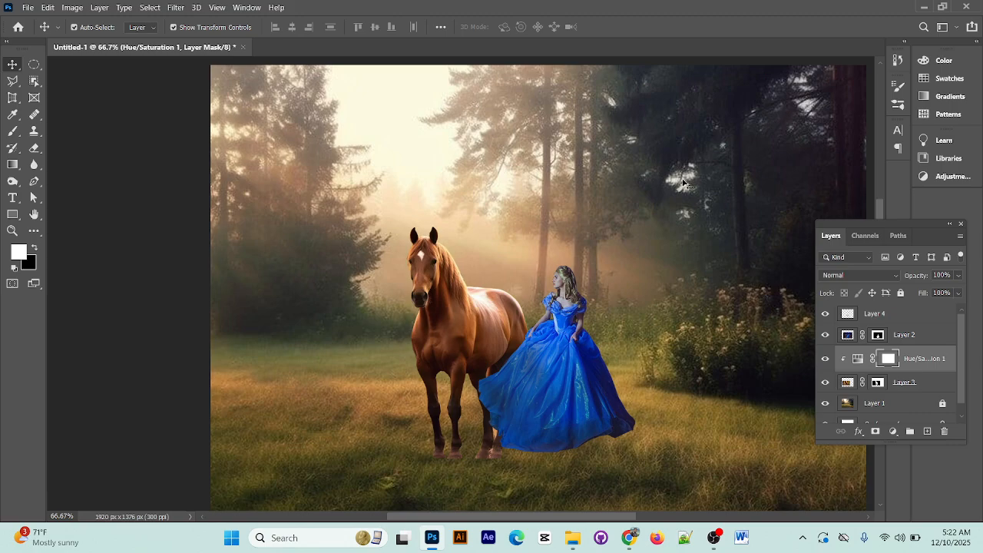
click(604, 158)
scroll(622, 295, down, 1)
scroll(620, 294, down, 3)
scroll(593, 335, up, 2)
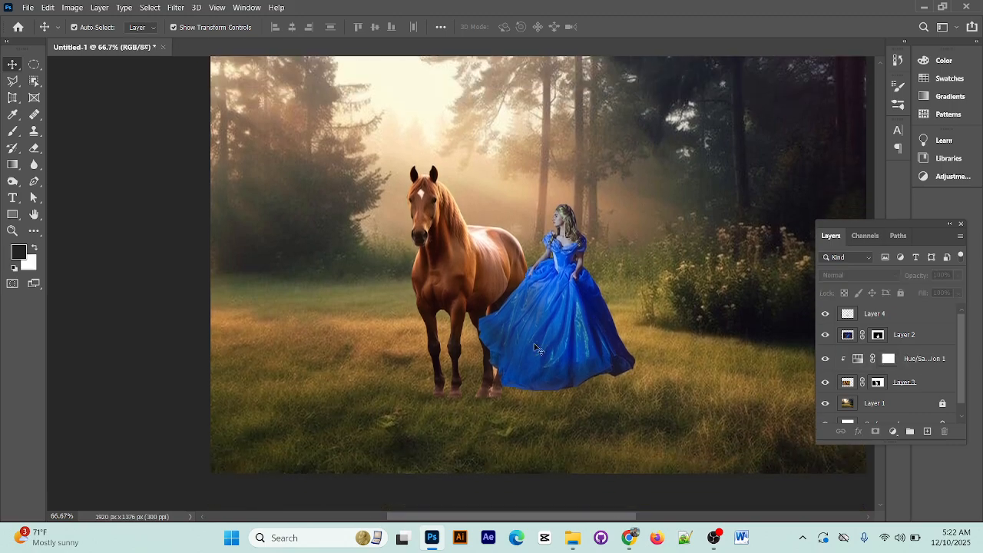
Add a new empty layer above Layer 4, the queen's shading layer
scroll(597, 350, down, 1)
key(ctrl+plus)
drag(545, 410, 495, 374)
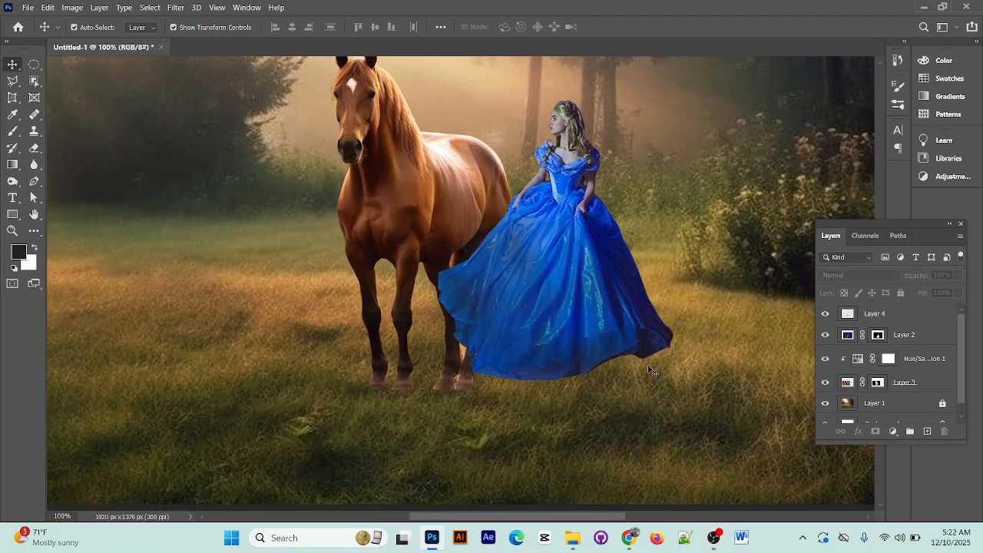
scroll(783, 391, up, 1)
click(908, 315)
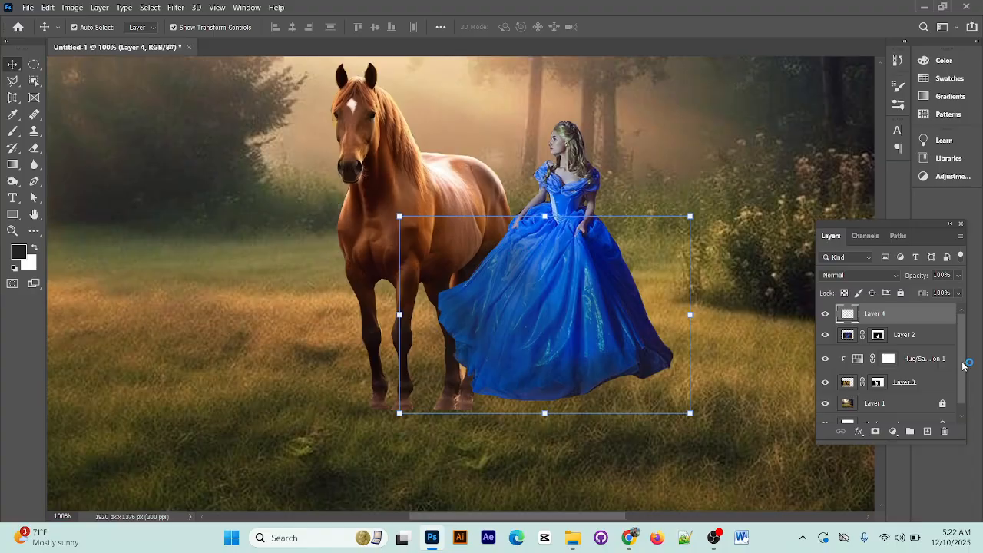
click(927, 431)
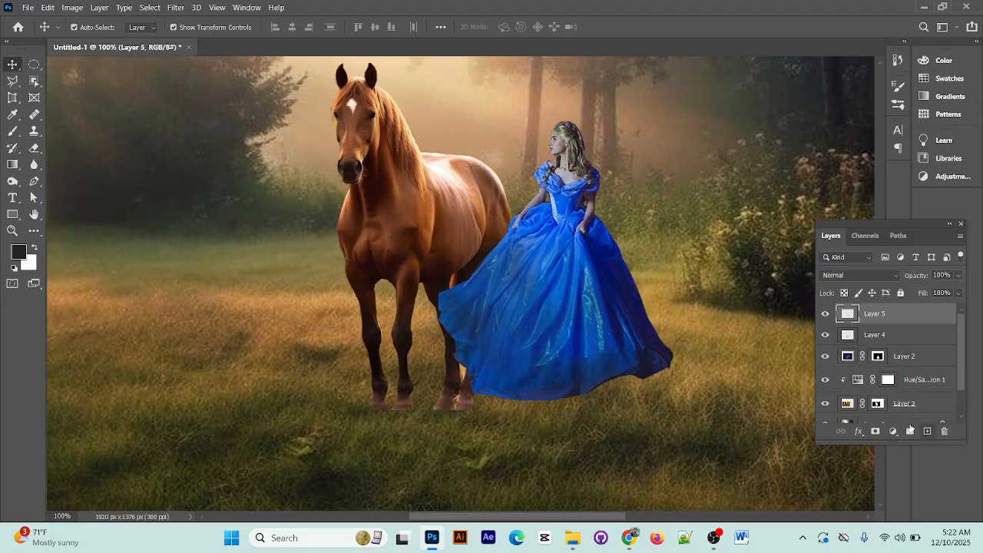
Choose brush 7 from the Grass Photoshop Brushes 2 set for the Brush tool
click(13, 134)
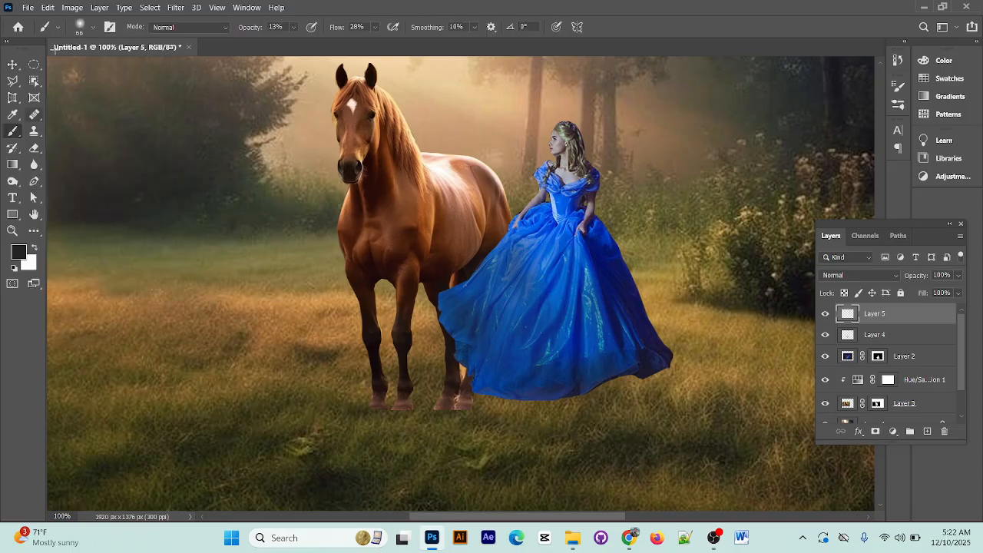
click(93, 28)
scroll(102, 231, down, 3)
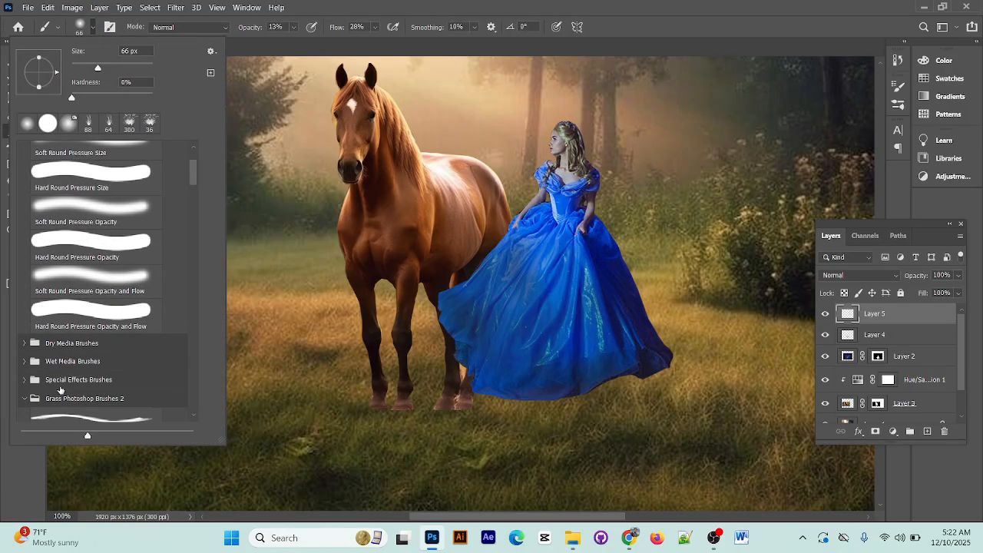
scroll(71, 305, down, 1)
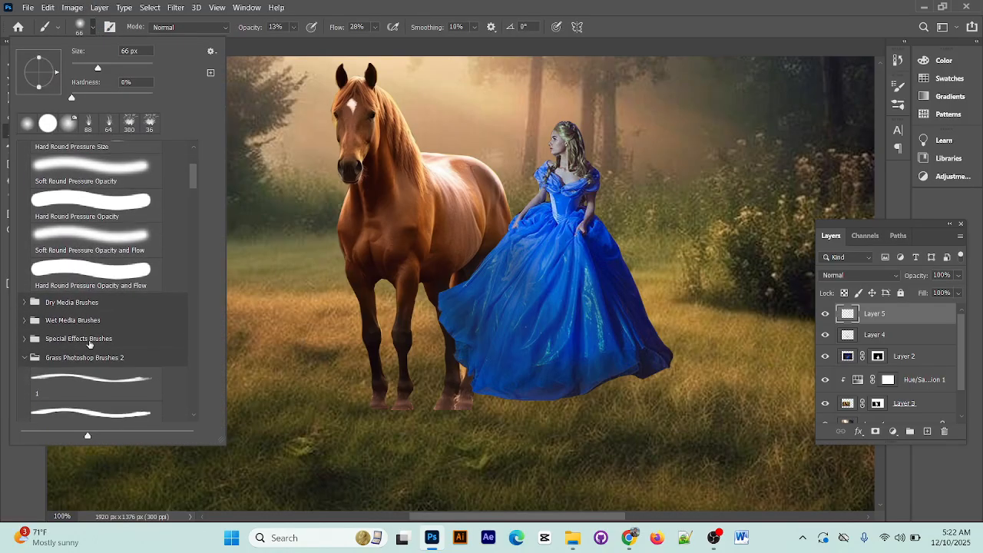
click(30, 358)
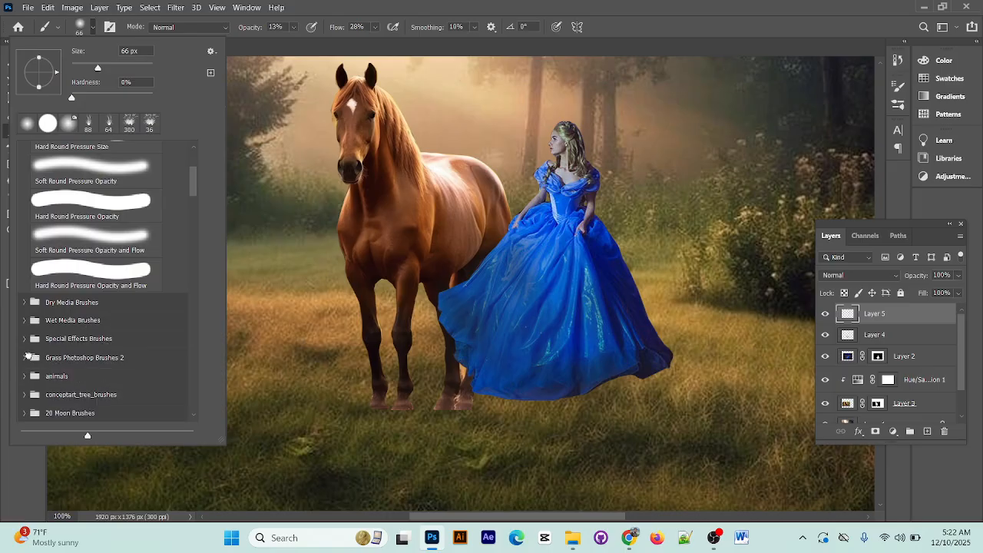
scroll(28, 338, down, 1)
click(25, 317)
scroll(69, 338, down, 3)
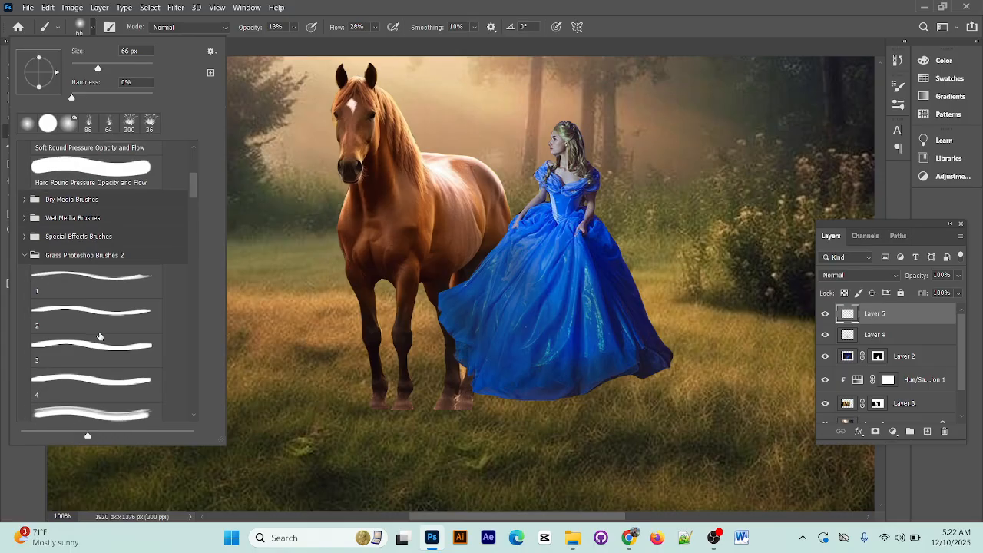
click(109, 345)
scroll(109, 345, down, 1)
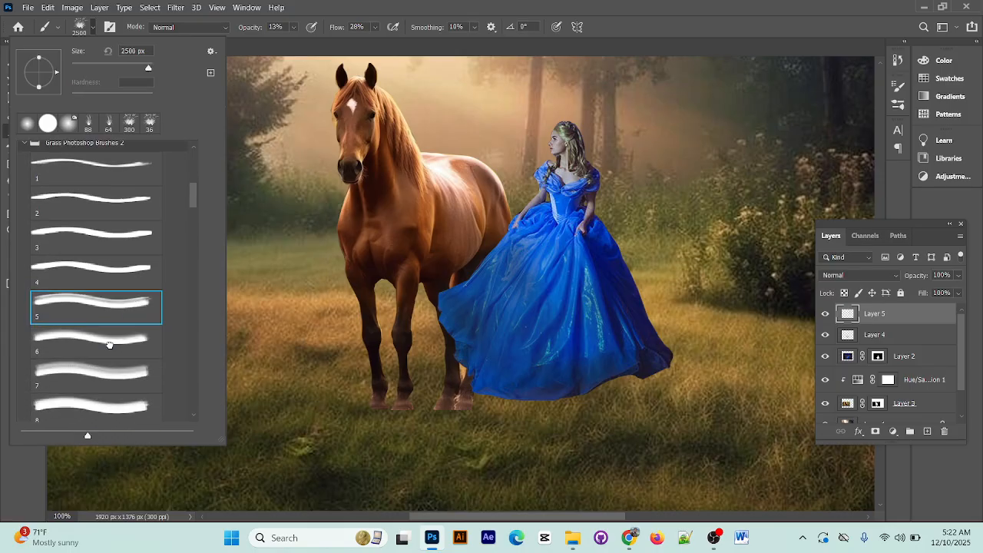
click(110, 351)
scroll(110, 367, down, 1)
scroll(109, 365, down, 1)
click(105, 340)
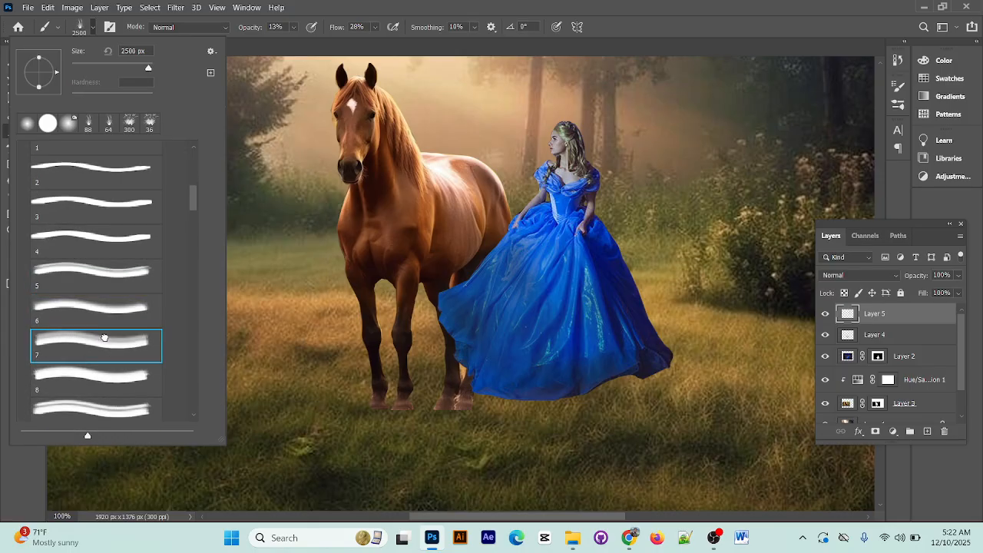
scroll(114, 334, down, 1)
click(635, 5)
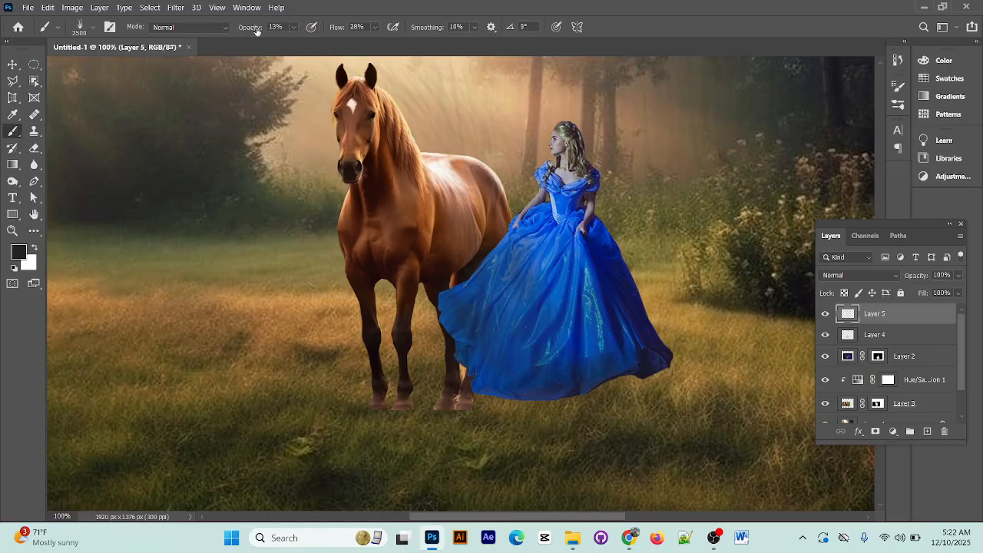
Set the brush to 89% opacity and 90% flow, and sample the brown grass color between the horse's hooves as the foreground color
mouse_move(250, 29)
mouse_down()
mouse_move(344, 39)
mouse_move(379, 31)
mouse_up()
click(14, 115)
click(422, 401)
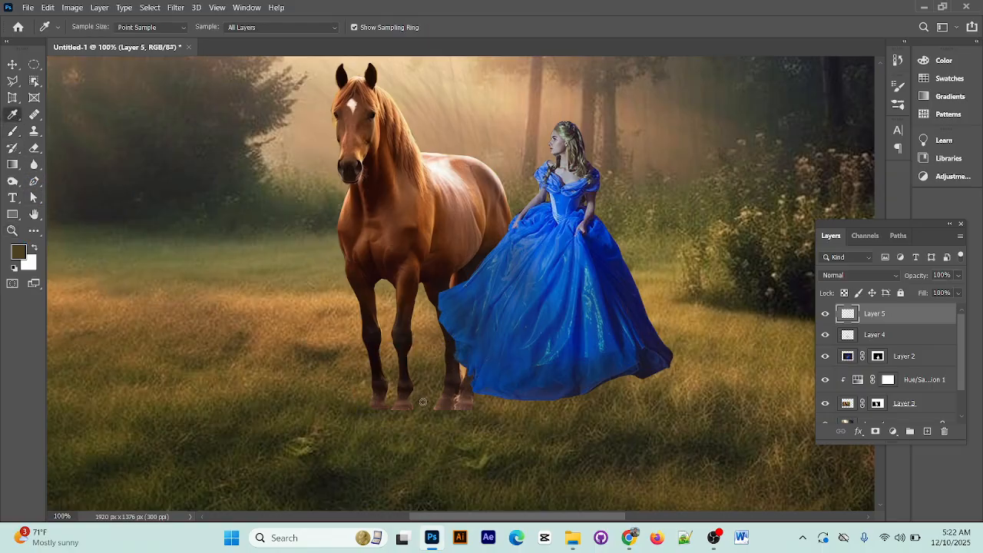
click(13, 64)
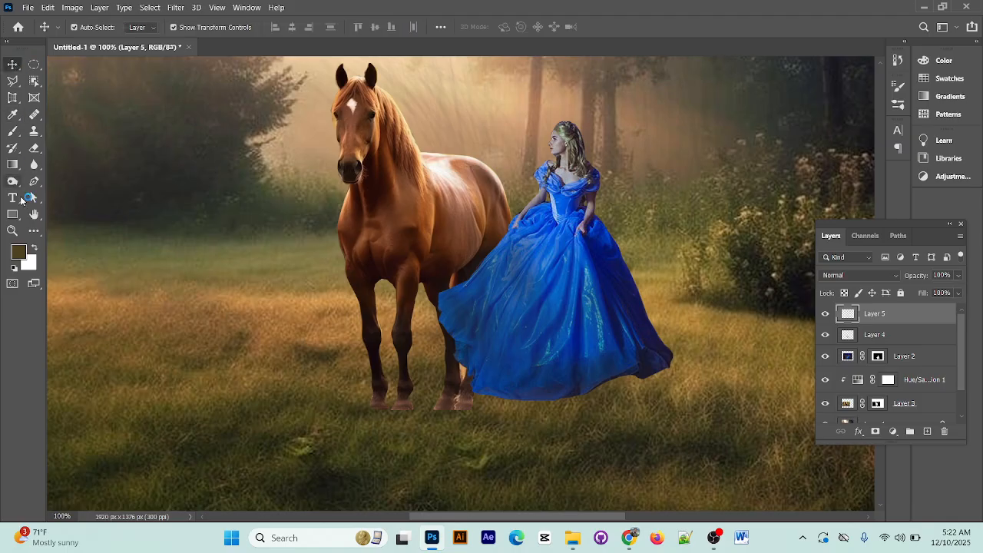
click(13, 132)
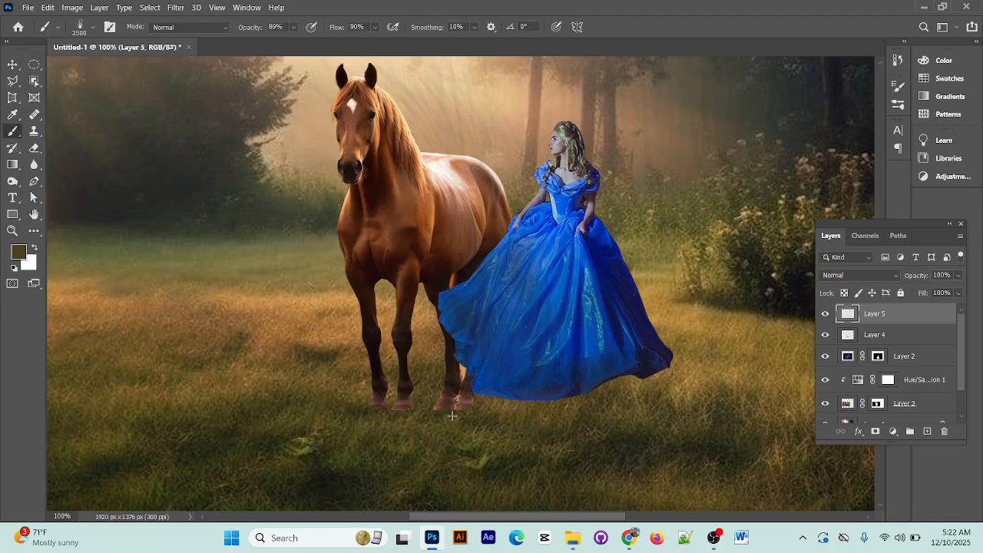
Try grass brush 7 over the dress's lower hem at 2500 px and at 50 px, undoing each stamp
click(540, 389)
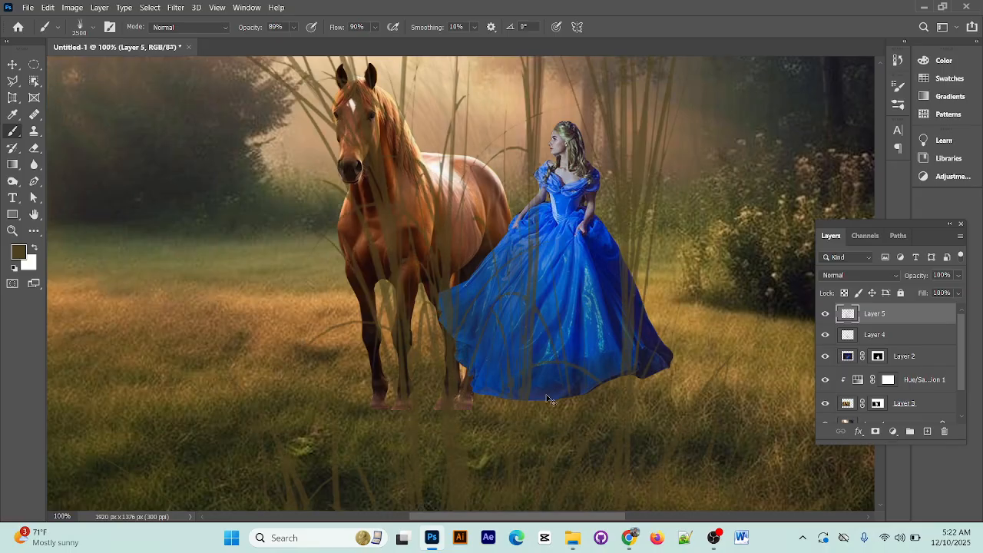
key(ctrl+z)
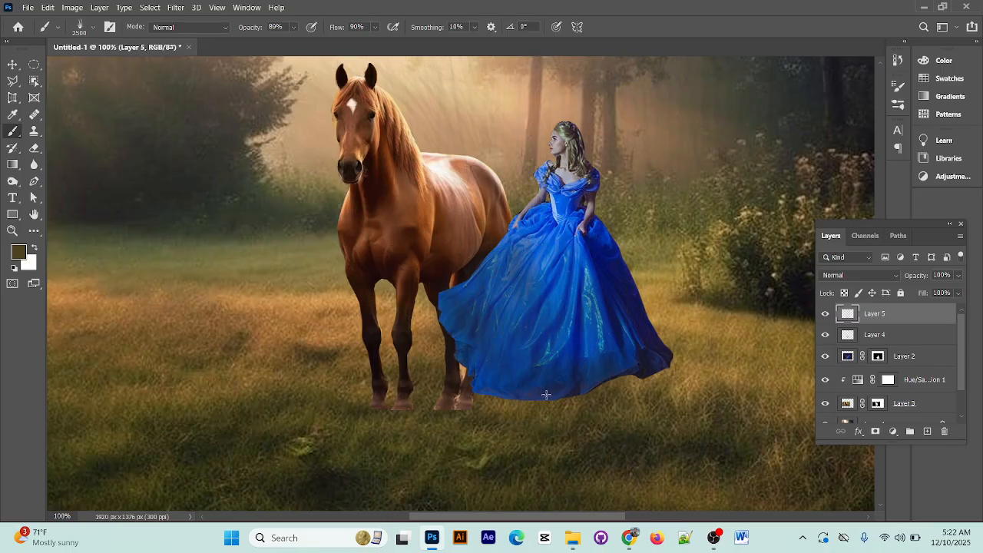
click(94, 27)
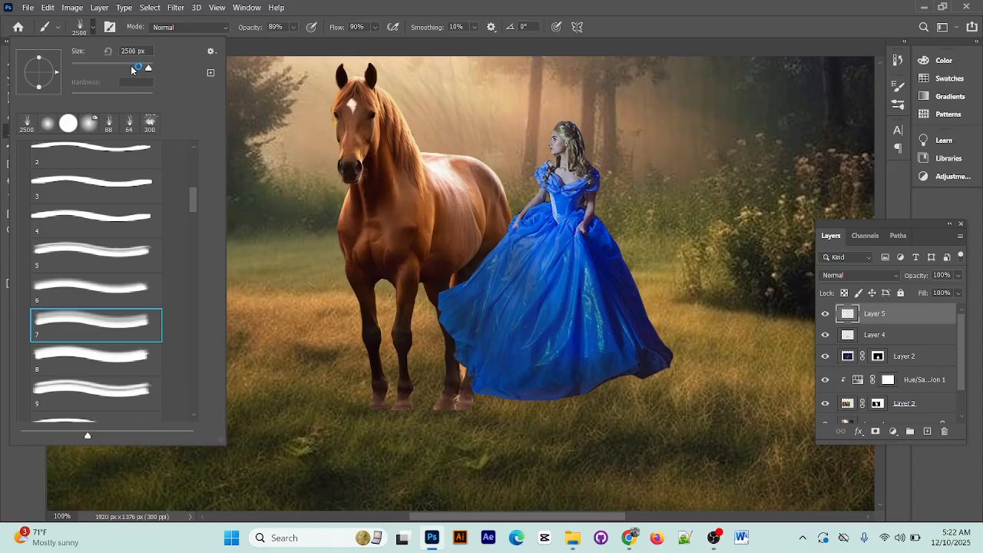
drag(154, 68, 91, 69)
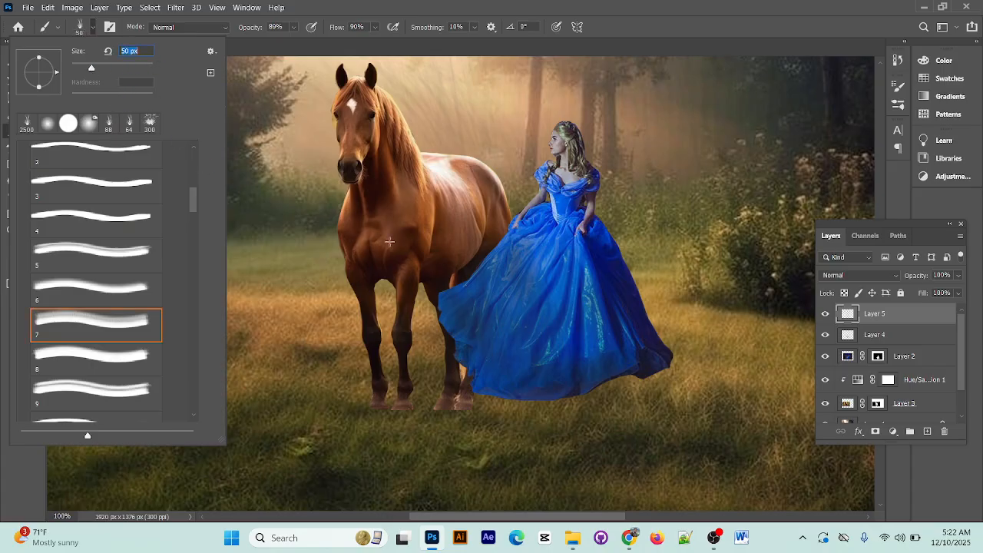
click(519, 400)
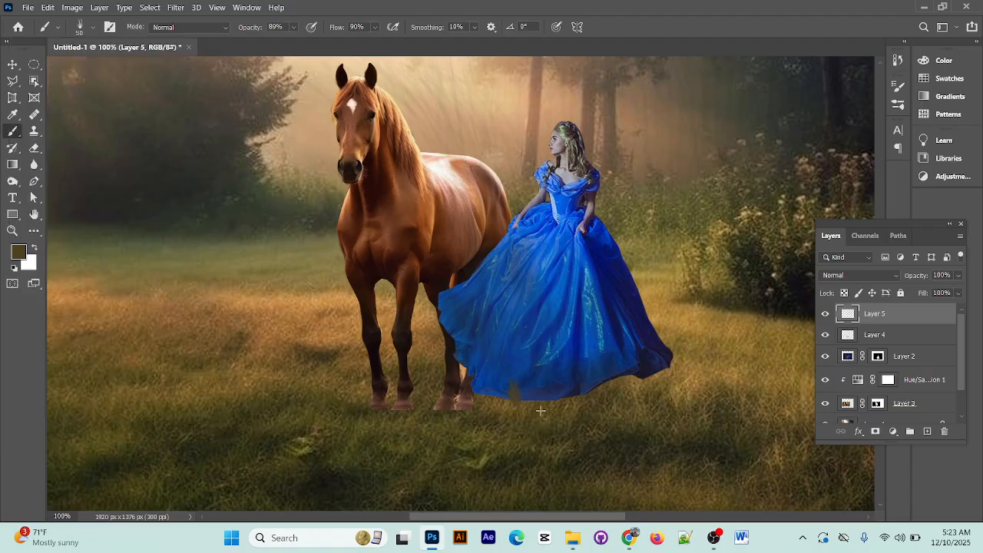
key(ctrl+z)
Try painting grass along the dress hem with the 50 px grass brush 7, and undo those strokes
key(ctrl+plus)
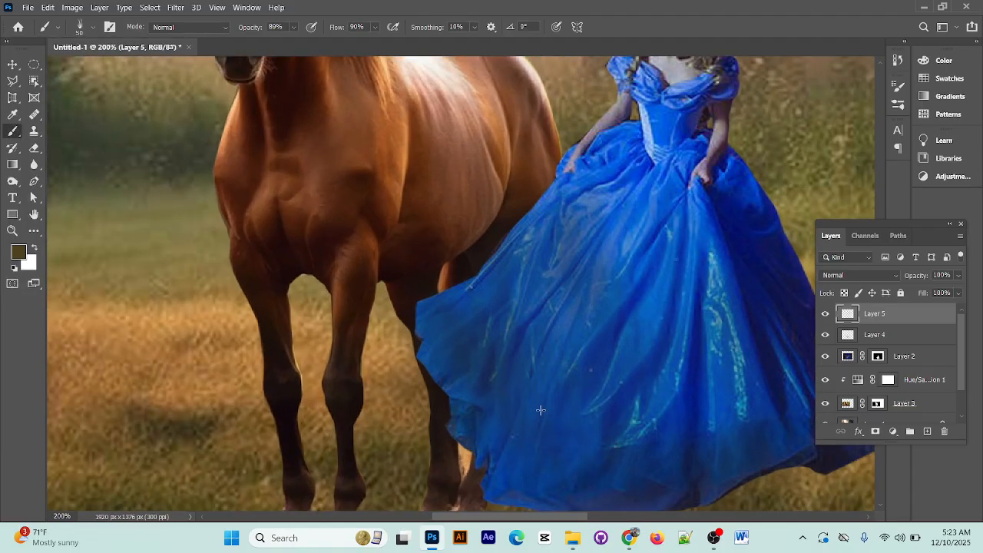
drag(540, 410, 358, 233)
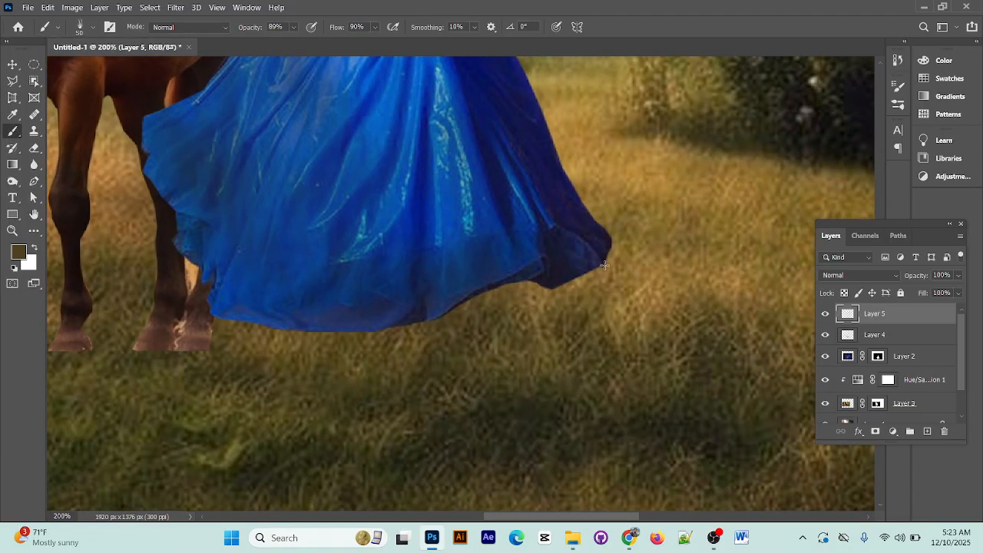
drag(591, 253, 612, 300)
mouse_move(538, 274)
mouse_down()
mouse_move(582, 284)
mouse_move(397, 318)
mouse_move(468, 315)
mouse_move(500, 302)
mouse_move(275, 331)
mouse_up()
key(ctrl+z)
key(ctrl+z)
key(ctrl+z)
key(ctrl+z)
Switch the brush to grass brush 8 from the same set and set its size to 67 px
click(93, 28)
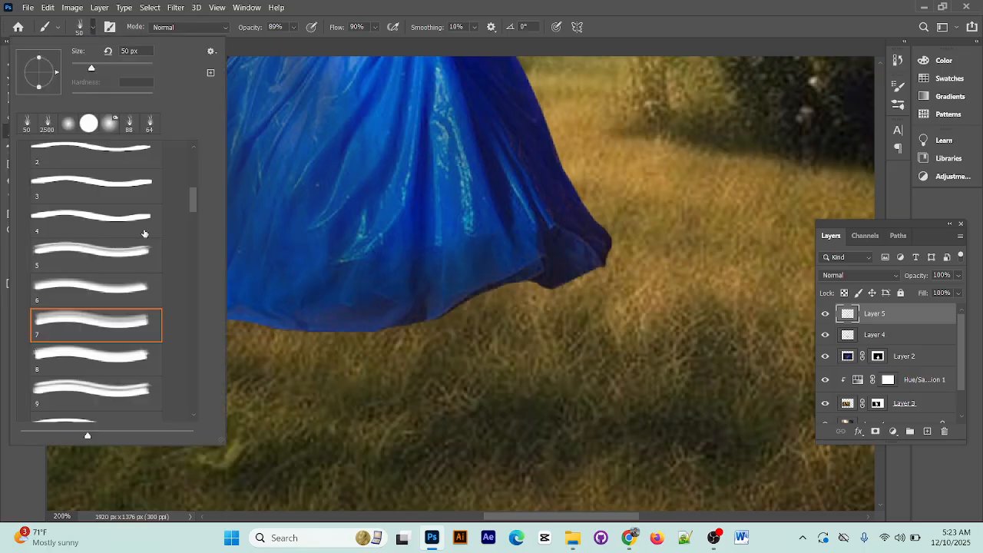
click(129, 347)
click(121, 377)
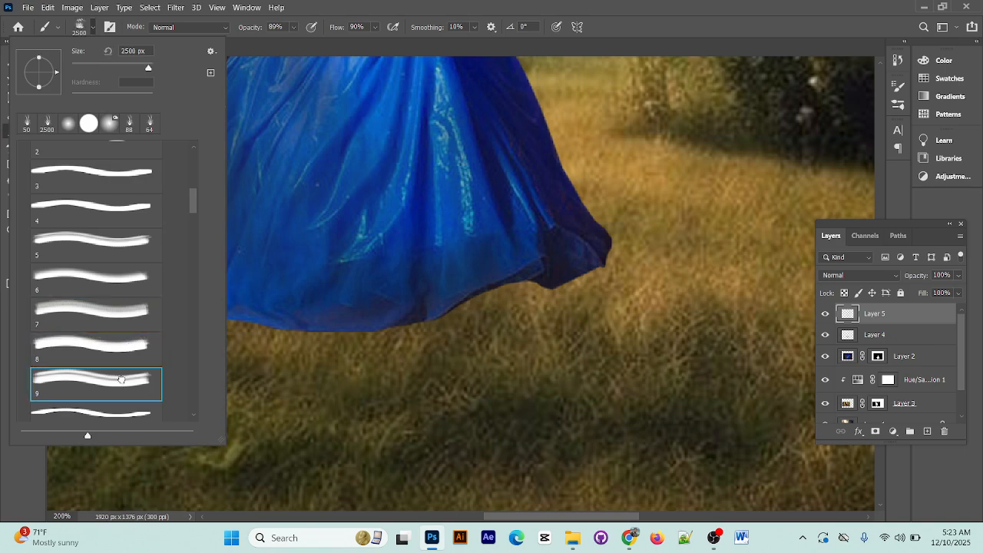
scroll(121, 380, down, 1)
click(122, 388)
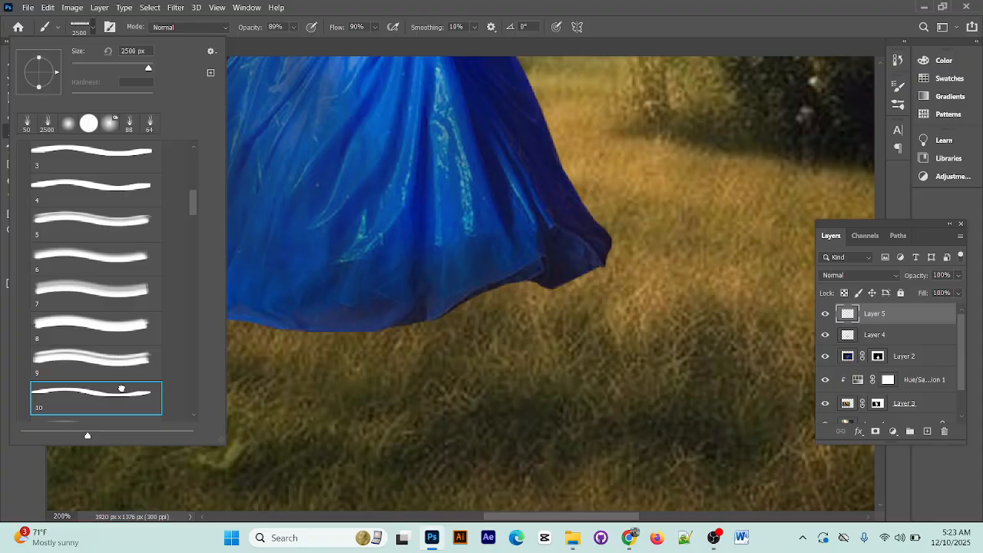
click(125, 318)
click(126, 361)
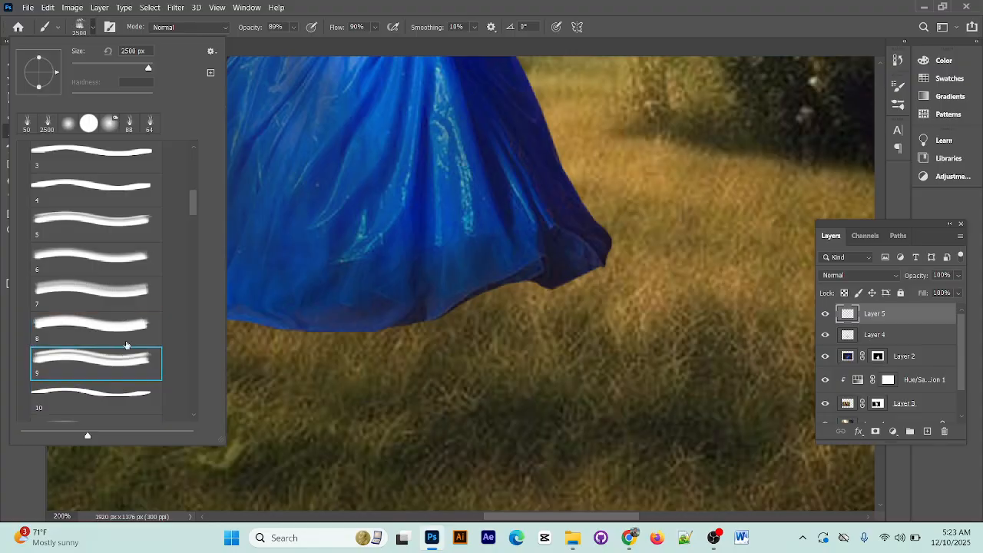
click(127, 346)
key(alt+h)
click(469, 4)
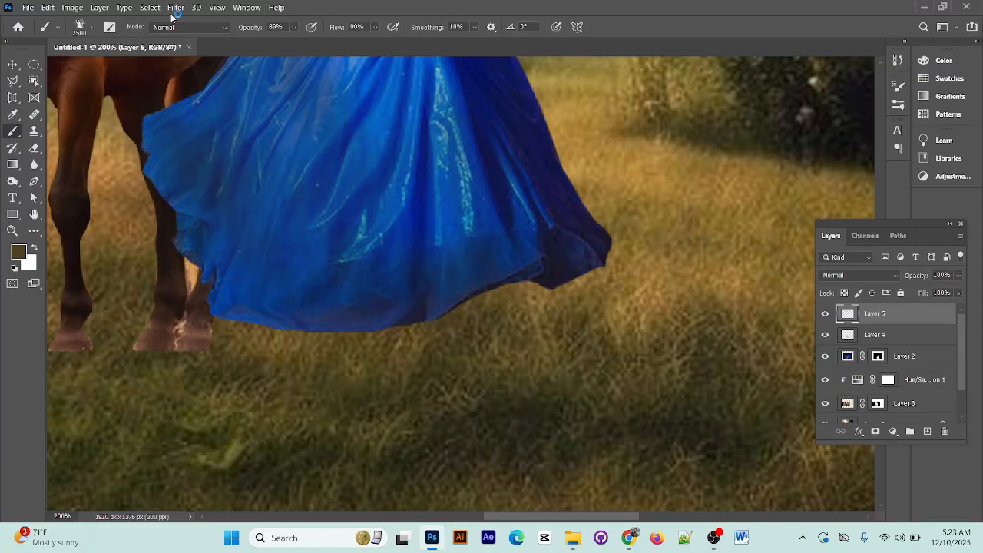
click(88, 28)
click(99, 65)
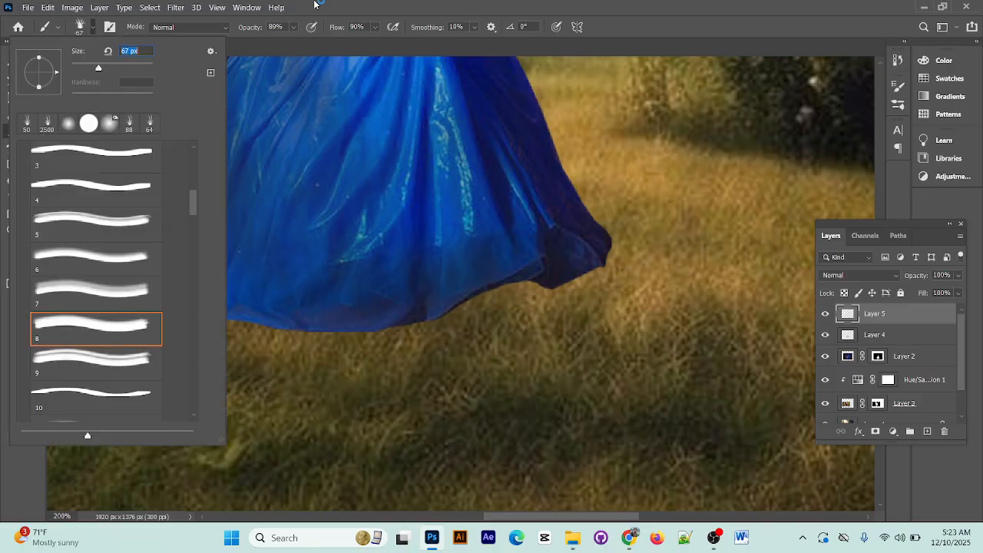
click(316, 3)
Paint brown grass on Layer 5 along the bottom hem of the queen's dress and over the horse's hooves
click(589, 272)
mouse_move(545, 291)
mouse_down()
mouse_move(420, 326)
mouse_move(516, 295)
mouse_move(441, 327)
mouse_move(244, 359)
mouse_move(218, 335)
mouse_move(259, 350)
mouse_move(276, 341)
mouse_move(323, 393)
mouse_move(372, 335)
mouse_move(402, 361)
mouse_move(415, 401)
mouse_move(447, 324)
mouse_move(444, 352)
mouse_move(402, 330)
mouse_move(331, 343)
mouse_move(188, 337)
mouse_move(96, 348)
mouse_move(206, 341)
mouse_move(171, 330)
mouse_move(179, 366)
mouse_move(109, 362)
mouse_move(423, 377)
mouse_up()
mouse_move(324, 346)
mouse_down()
mouse_move(362, 373)
mouse_move(450, 376)
mouse_move(356, 350)
mouse_up()
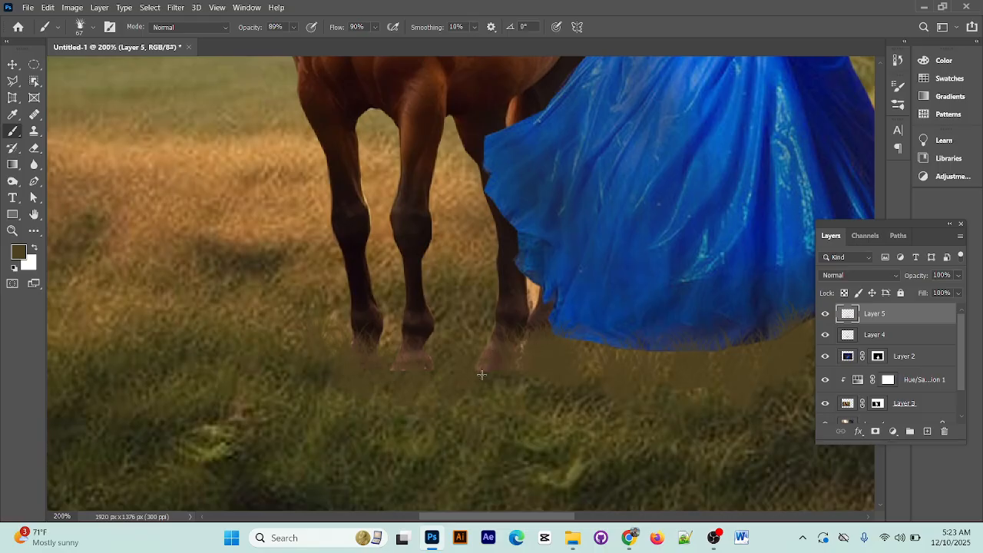
Paint grass around the right corner of the dress hem and blend it over the ground below the dress
drag(556, 394, 149, 313)
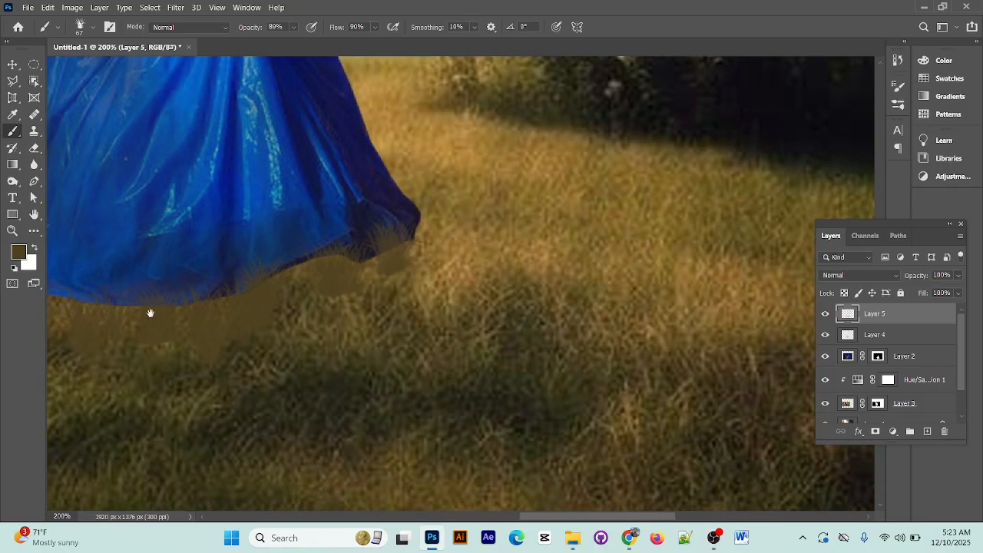
click(420, 224)
click(429, 203)
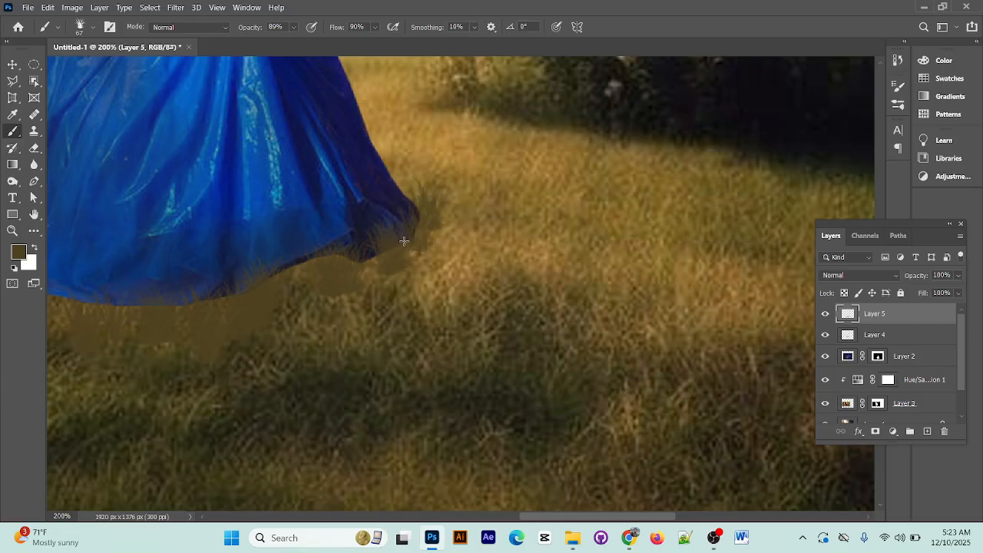
mouse_move(403, 241)
mouse_down()
mouse_move(371, 260)
mouse_move(373, 299)
mouse_move(335, 368)
mouse_up()
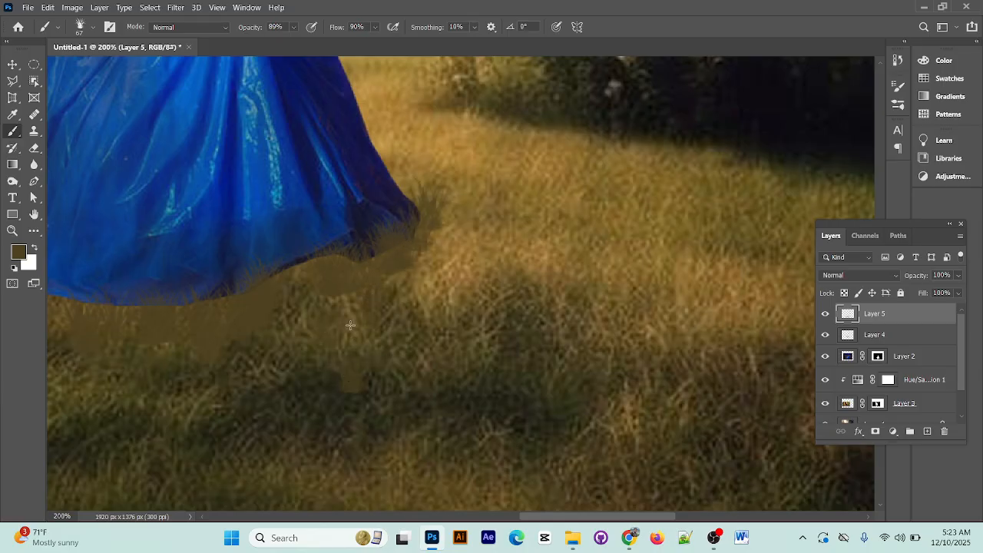
mouse_move(350, 324)
mouse_down()
mouse_move(240, 377)
mouse_move(197, 380)
mouse_move(183, 366)
mouse_move(146, 363)
mouse_move(118, 373)
mouse_up()
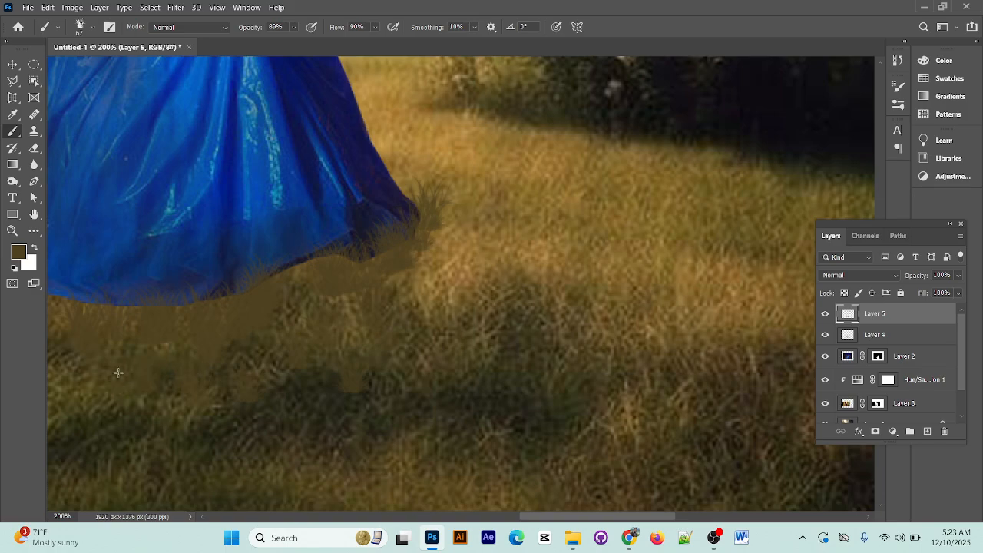
Add more grass over the left and middle parts of the dress hem and around the horse's hooves
key(space)
drag(123, 430, 359, 400)
click(237, 225)
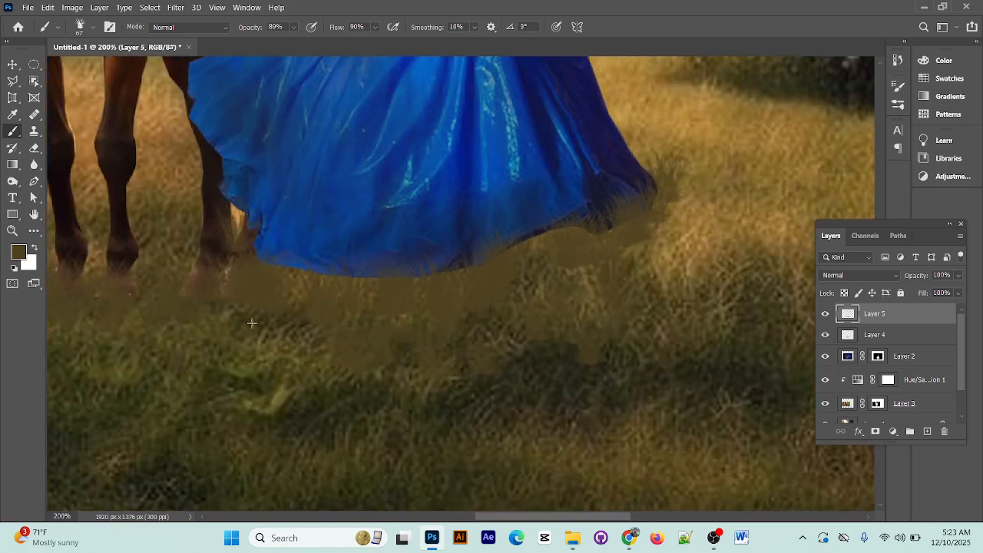
click(271, 382)
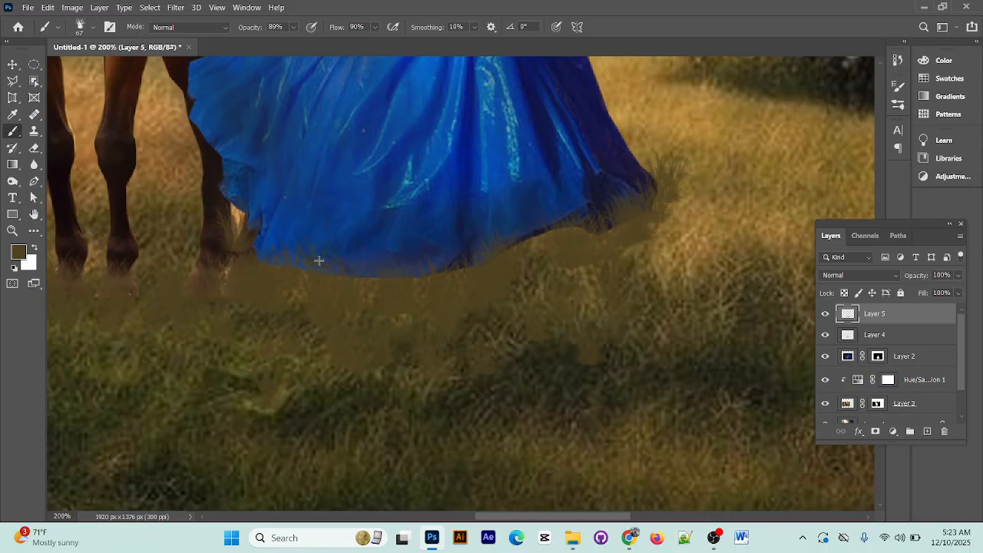
click(551, 224)
click(529, 238)
drag(509, 270, 751, 392)
click(362, 378)
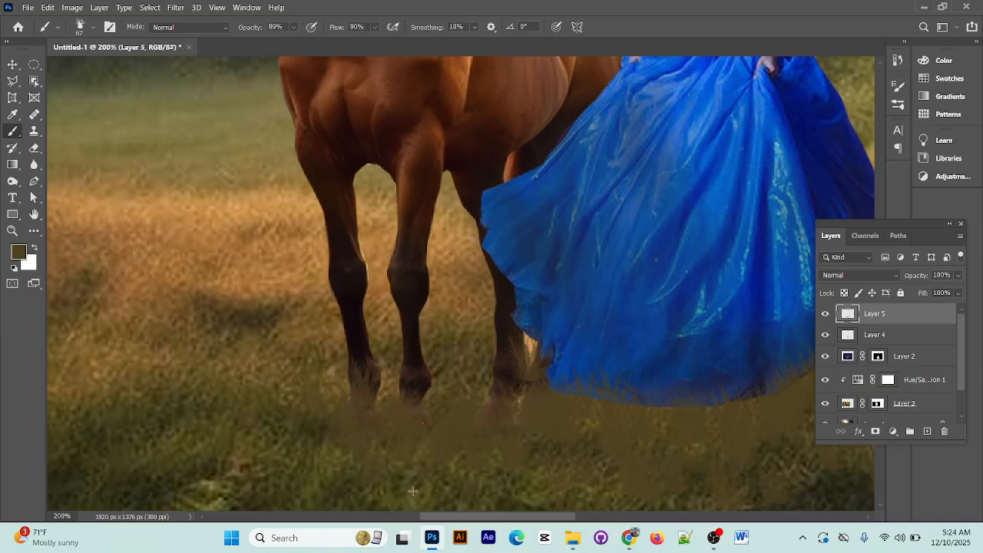
Reduce Layer 5's opacity to 68% to soften the painted grass
scroll(413, 490, down, 3)
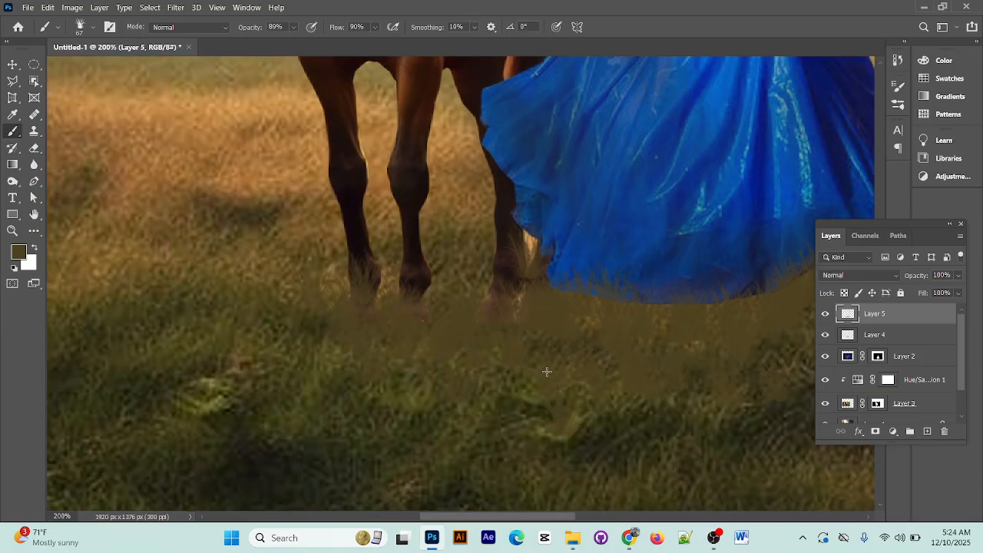
click(12, 64)
click(290, 117)
key(ctrl+minus)
key(ctrl+minus)
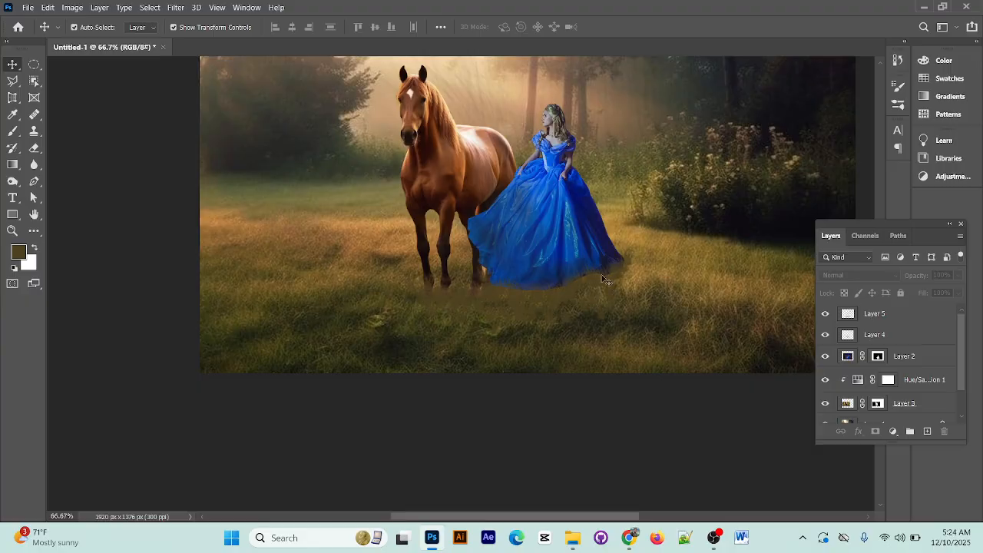
click(842, 320)
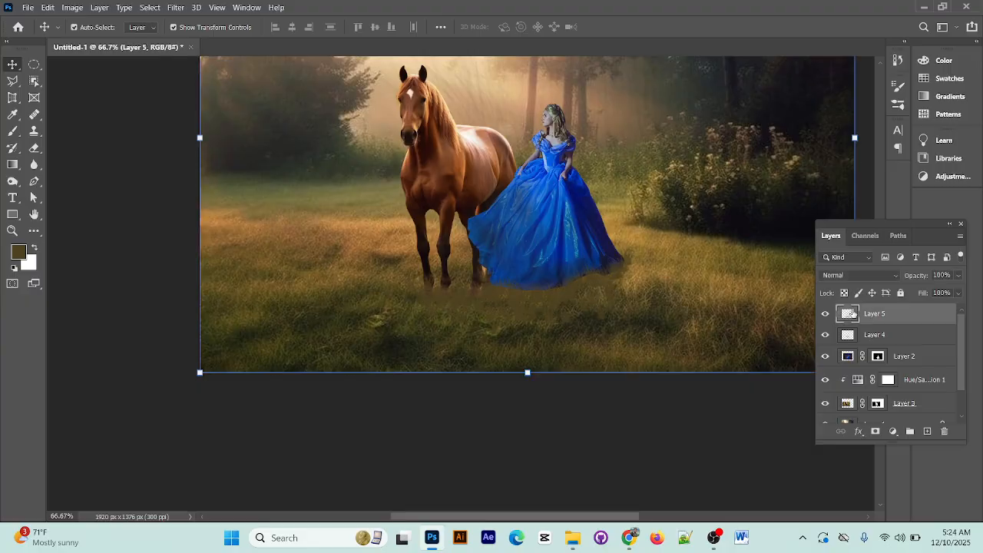
click(958, 275)
drag(957, 288, 939, 292)
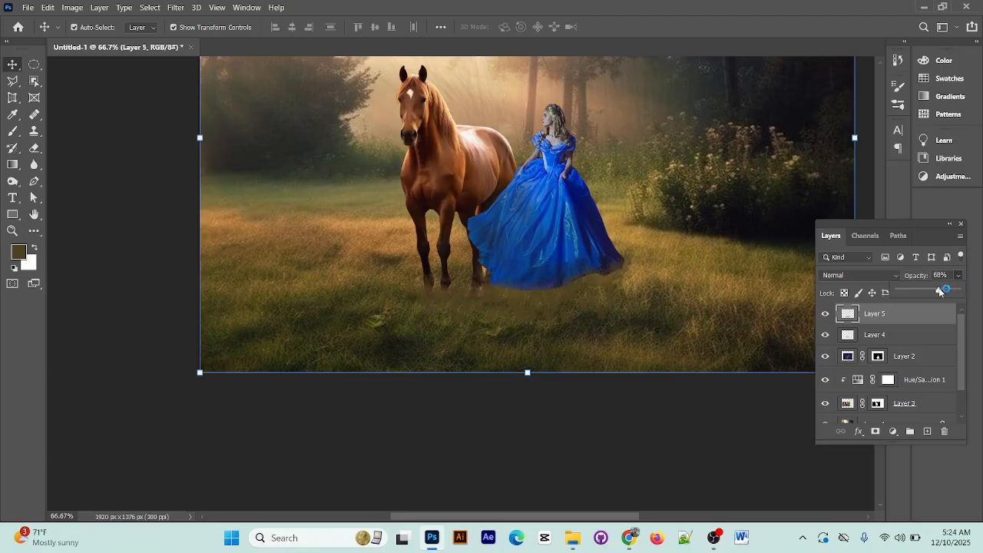
key(ctrl+t)
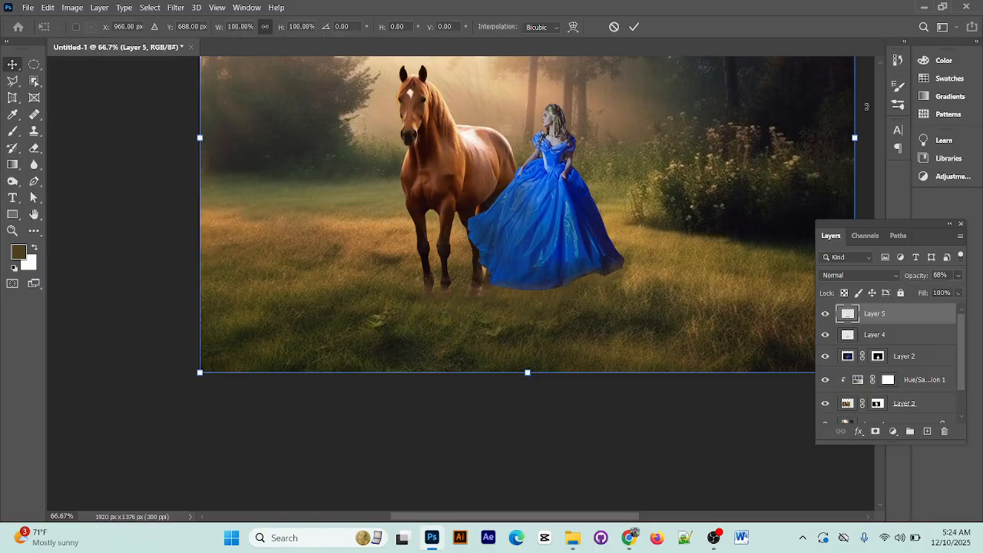
click(633, 27)
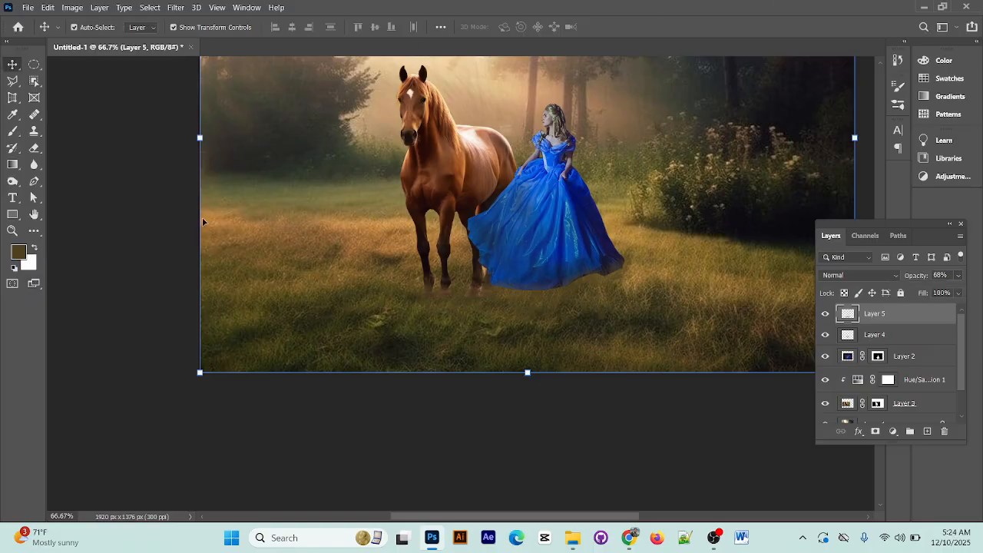
click(177, 216)
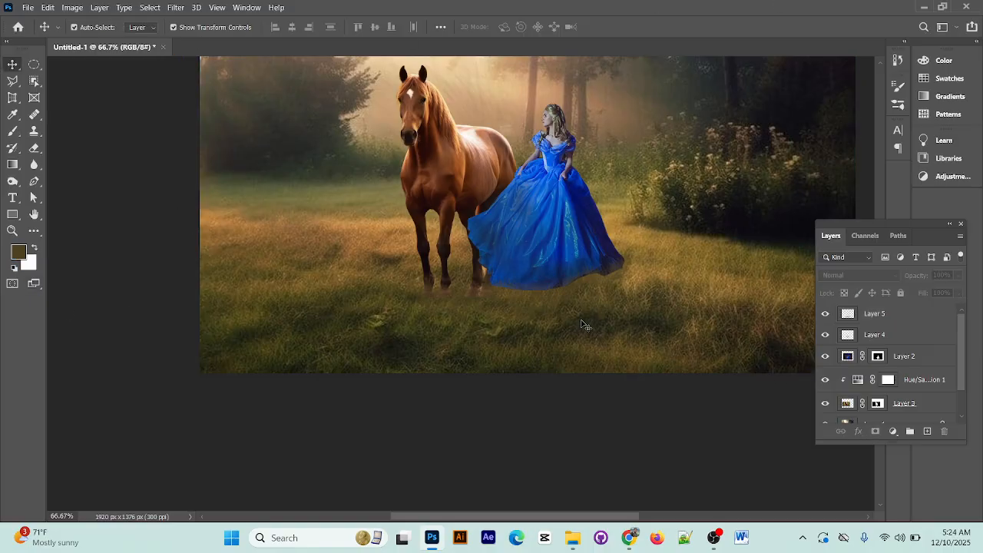
Fine-tune Layer 5's opacity to 73% so the grass over the hooves and dress hem blends in
key(ctrl+plus)
key(ctrl+plus)
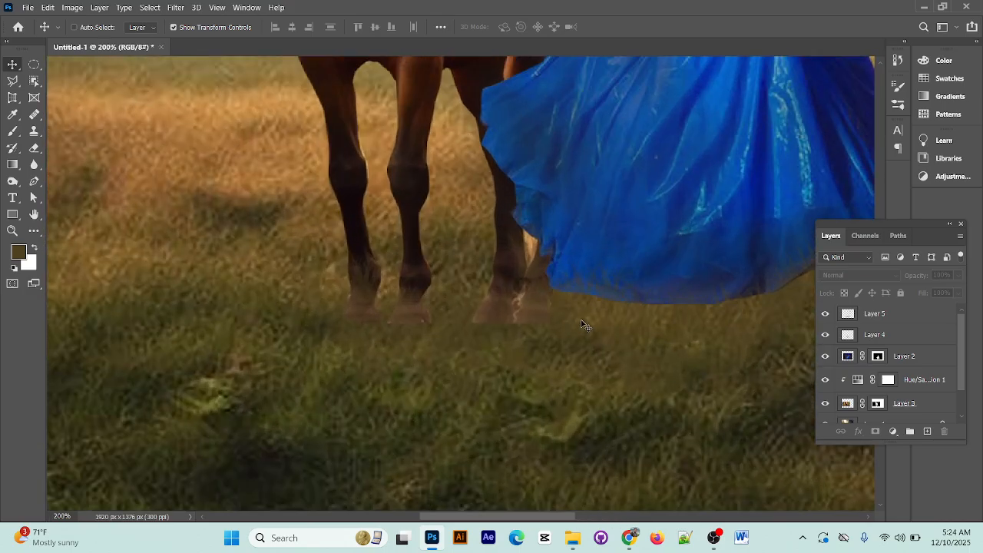
key(ctrl+minus)
key(ctrl+minus)
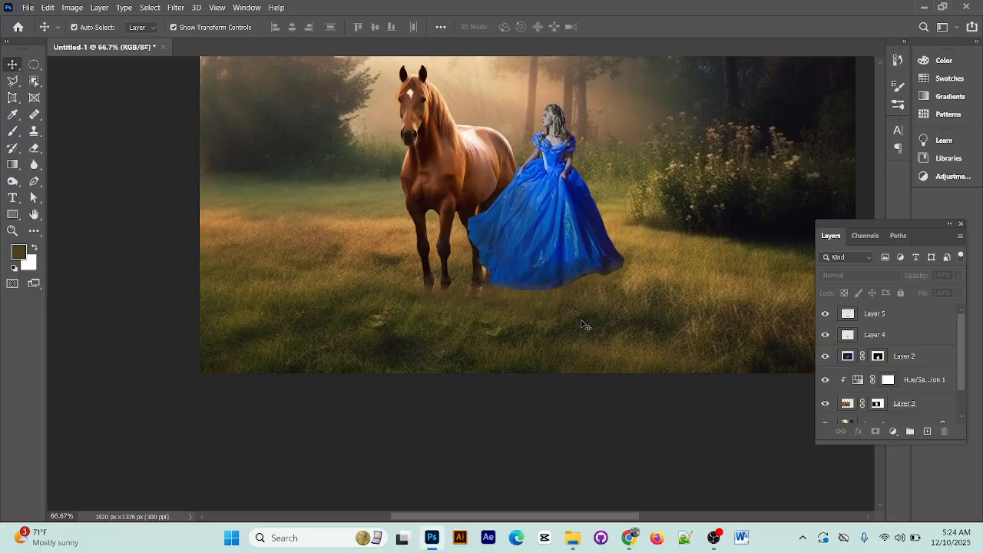
click(906, 323)
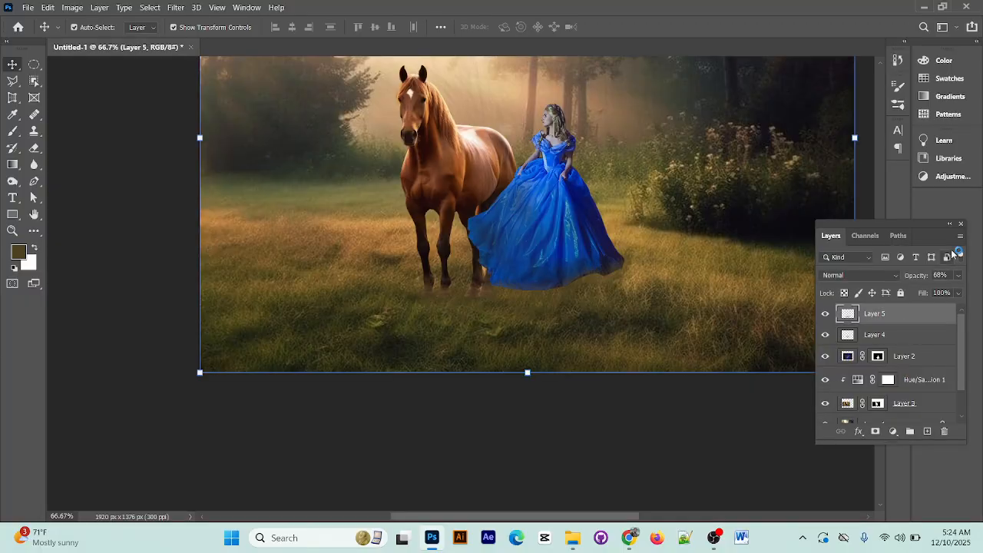
mouse_move(958, 275)
mouse_down()
mouse_move(941, 291)
mouse_move(950, 291)
mouse_up()
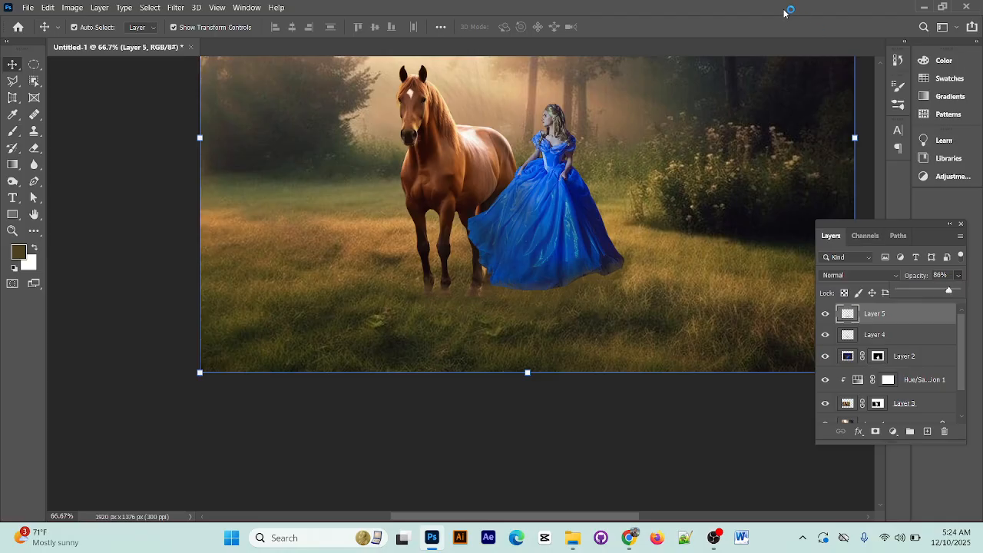
click(957, 275)
drag(949, 290, 942, 293)
click(626, 451)
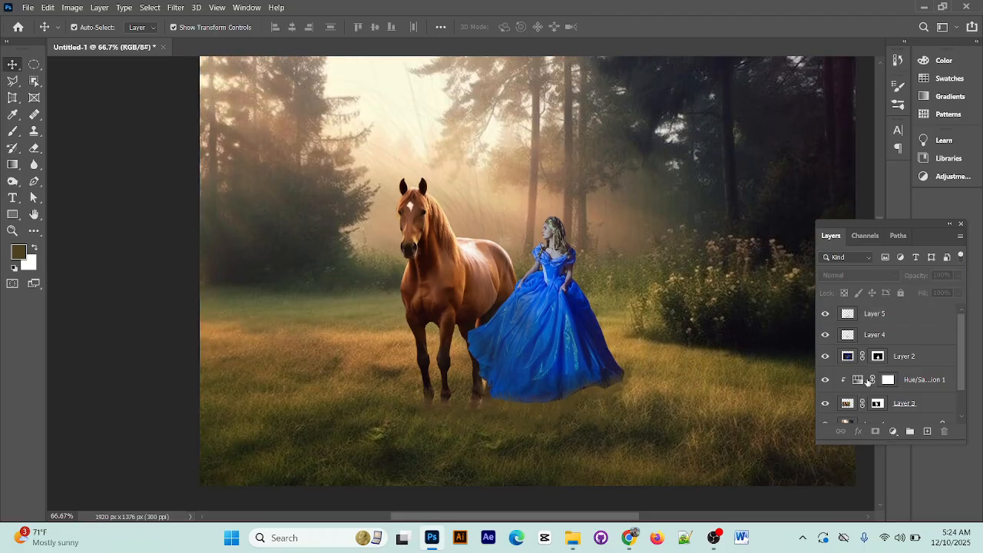
Group all layers from Layer 1 up to Layer 5, leaving the Background layer out
drag(661, 313, 487, 315)
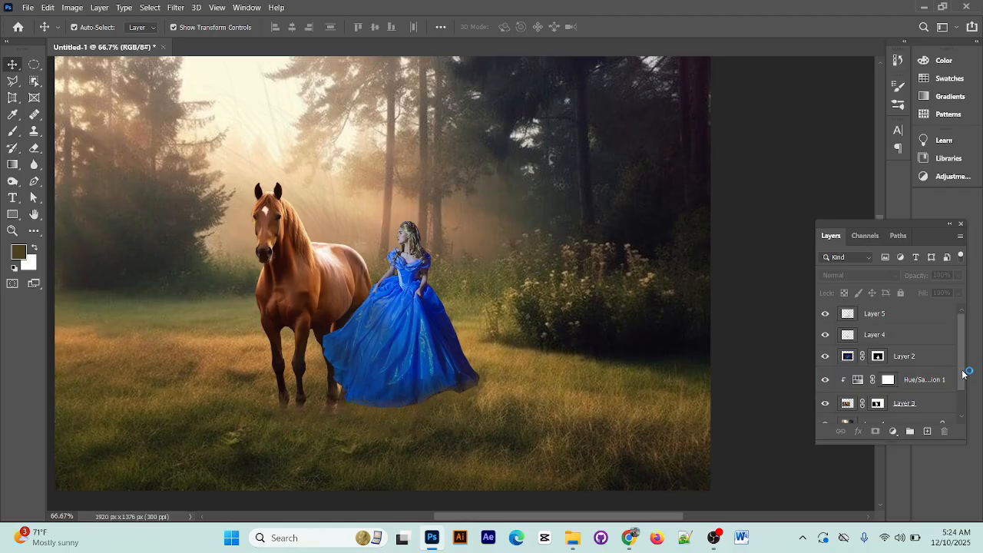
scroll(960, 373, down, 2)
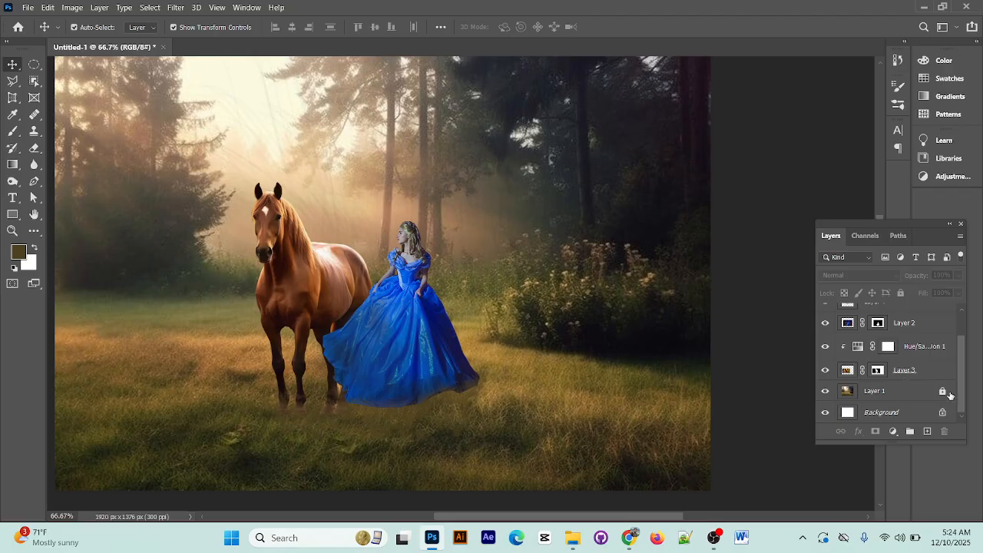
scroll(927, 406, up, 2)
click(896, 396)
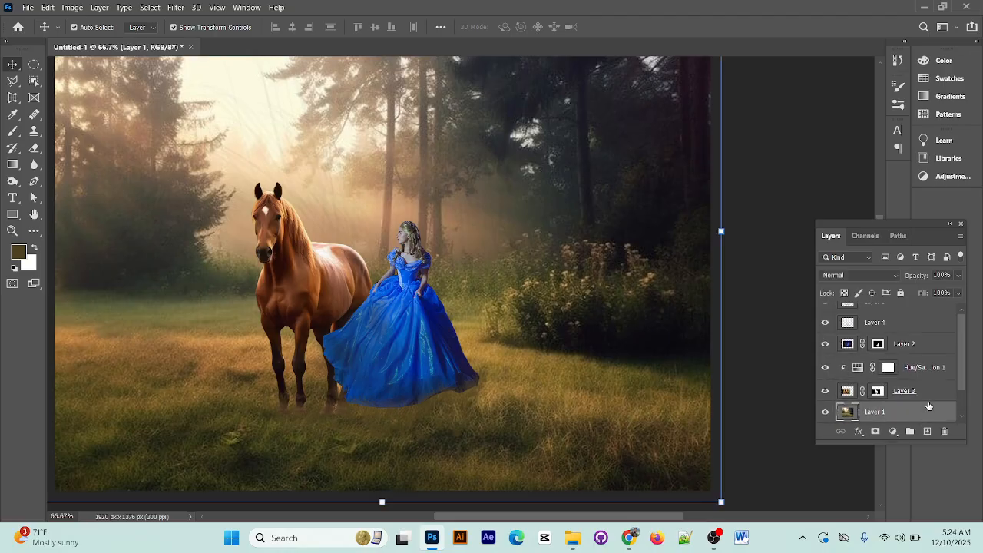
scroll(896, 397, up, 2)
shift+click(905, 313)
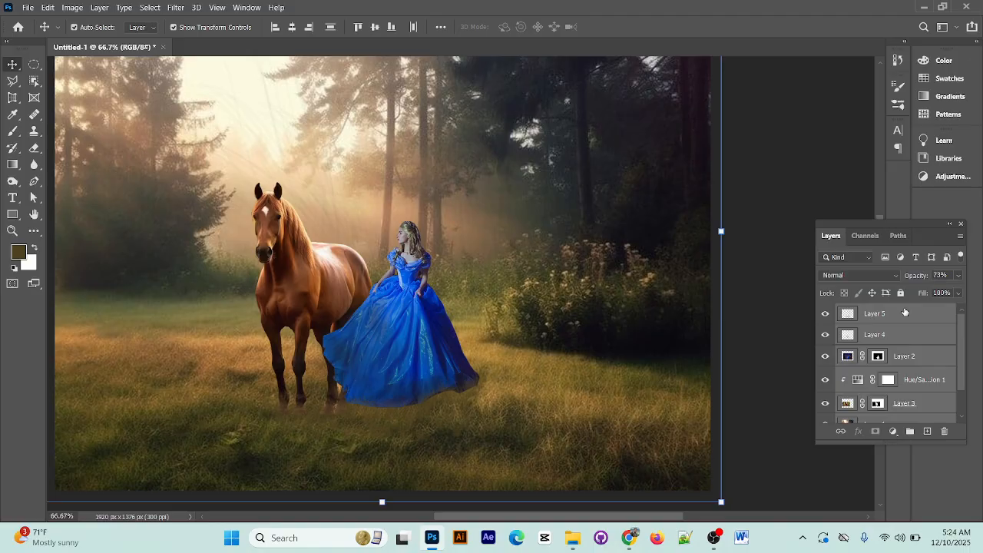
key(ctrl+g)
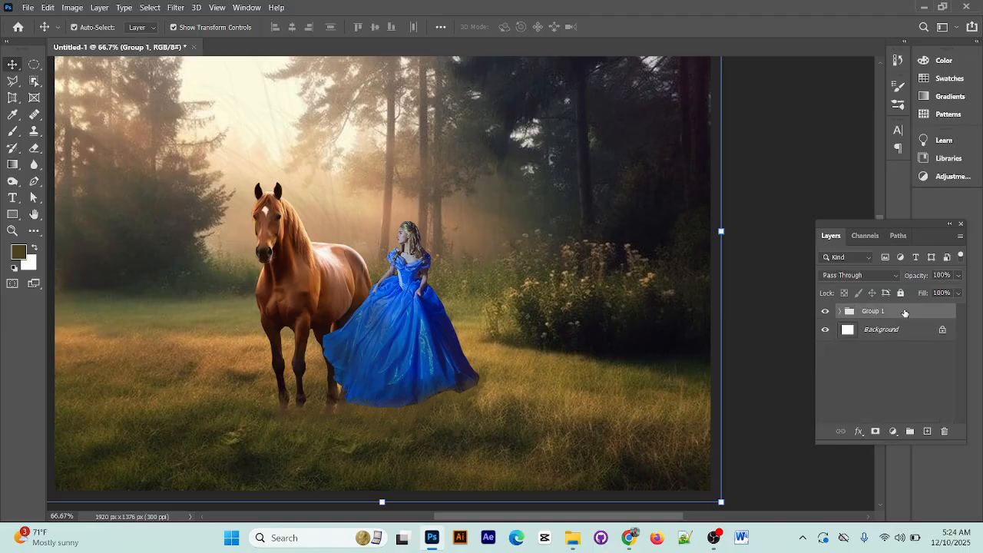
Duplicate Group 1 and merge the copy into a single layer
key(ctrl+j)
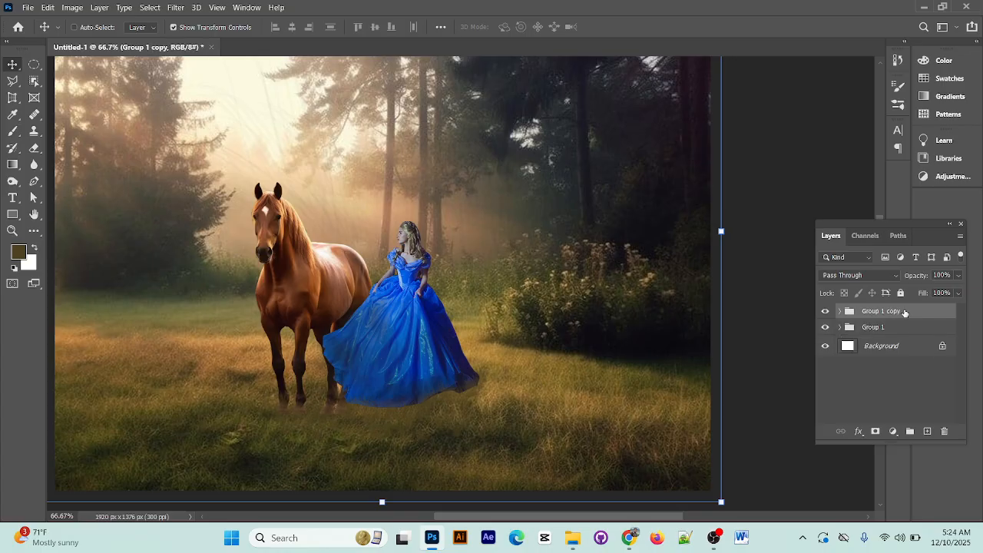
right_click(903, 312)
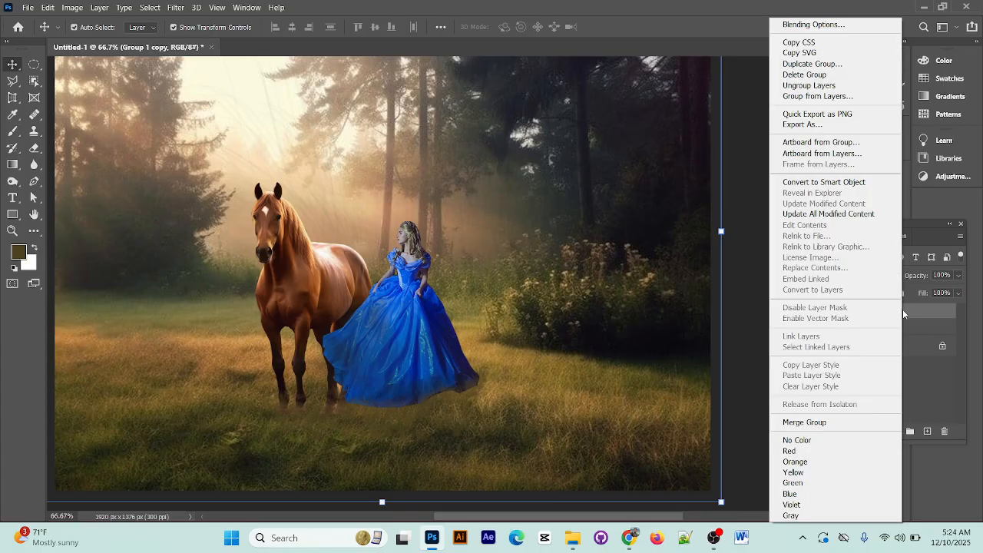
click(836, 423)
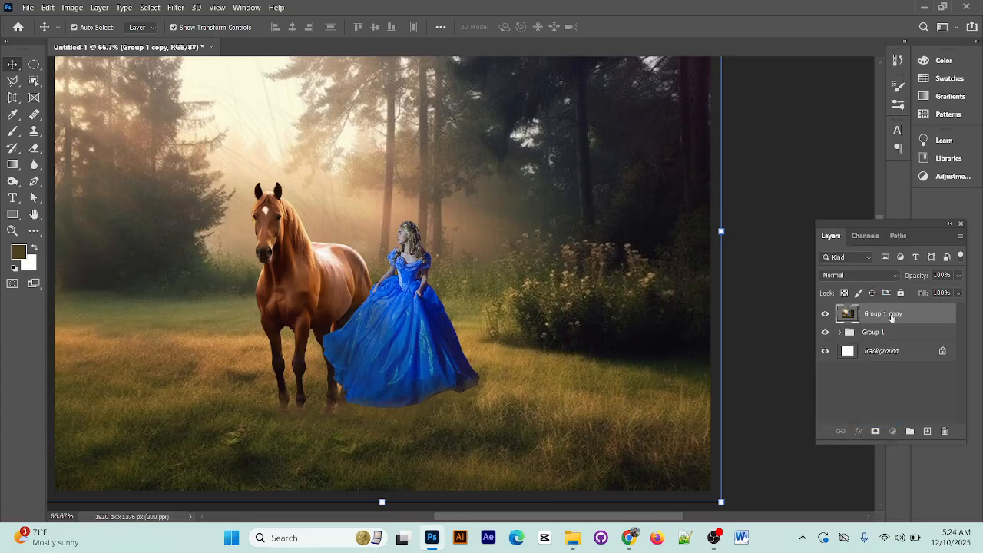
Add a Levels adjustment layer above the merged copy and set the white input level to 201
click(892, 431)
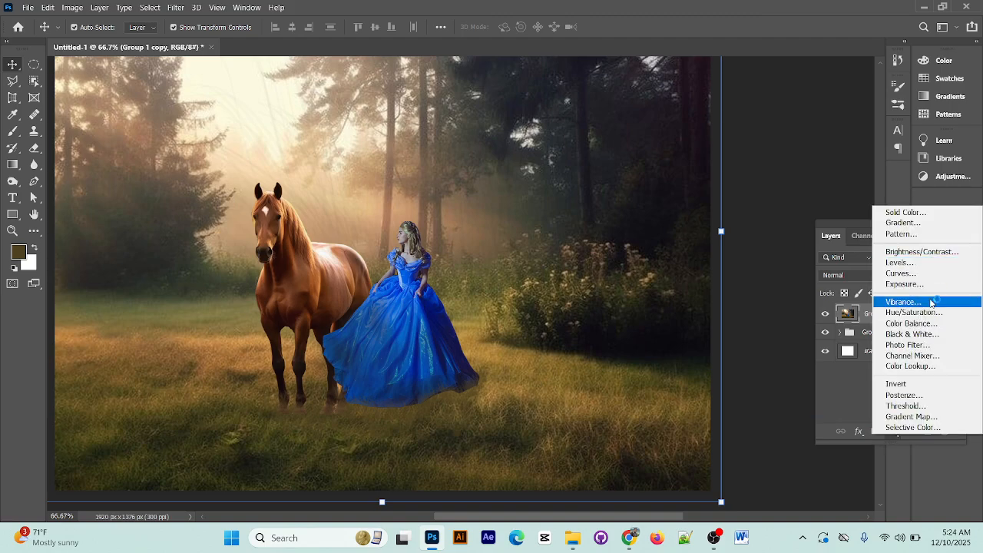
click(900, 262)
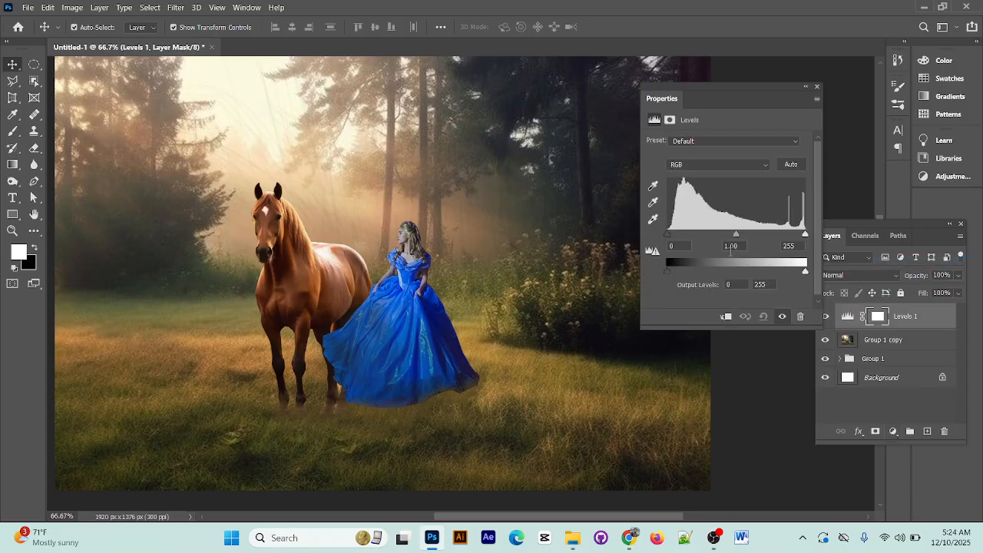
mouse_move(806, 270)
mouse_down()
mouse_move(746, 274)
mouse_move(814, 275)
mouse_up()
drag(807, 241, 775, 234)
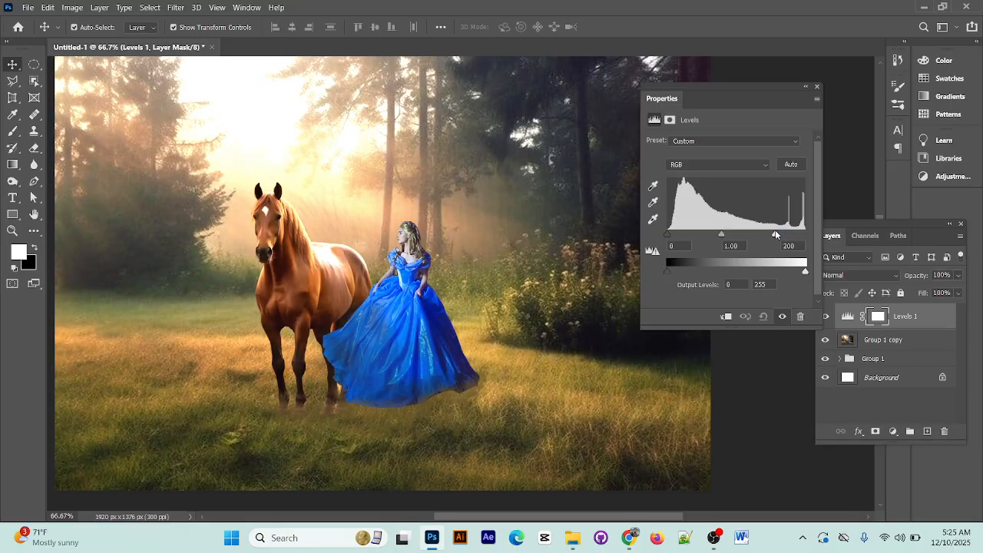
click(817, 86)
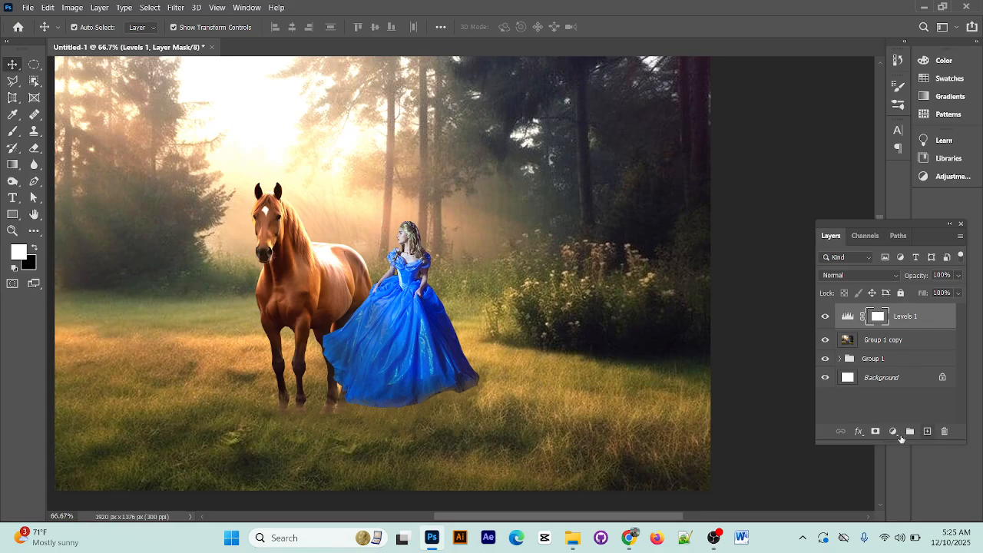
Add a Hue/Saturation adjustment layer without Colorize, with hue +6, saturation +5 and lightness -5
click(898, 434)
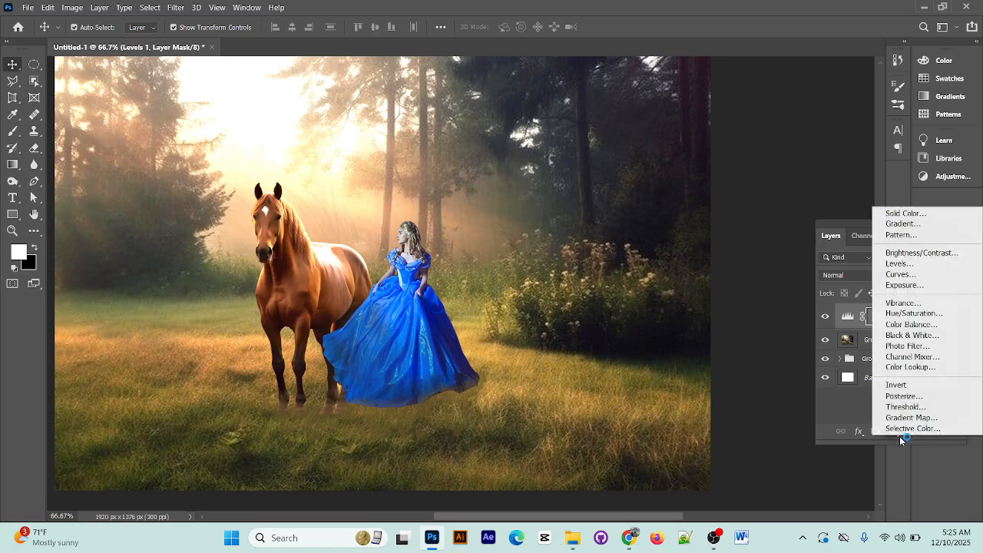
click(914, 313)
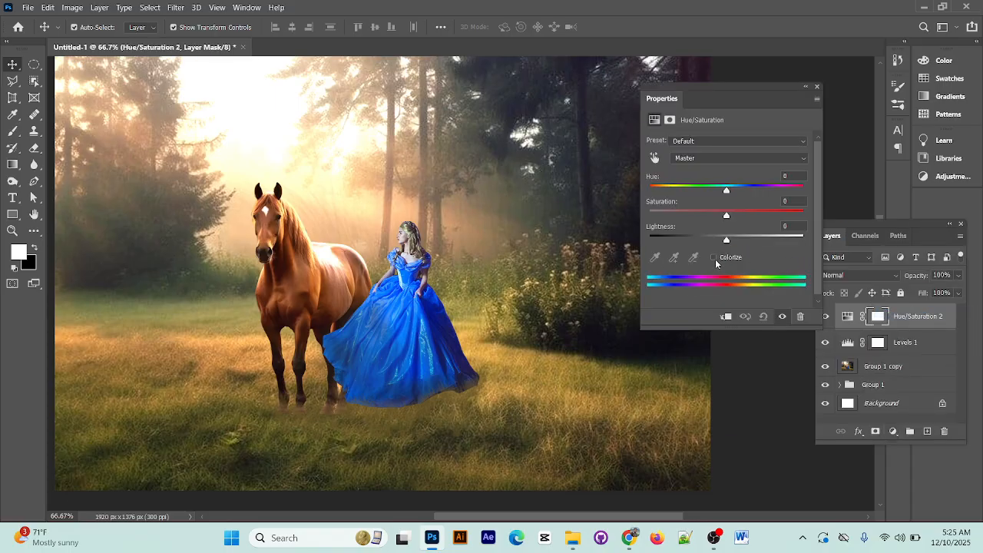
click(713, 257)
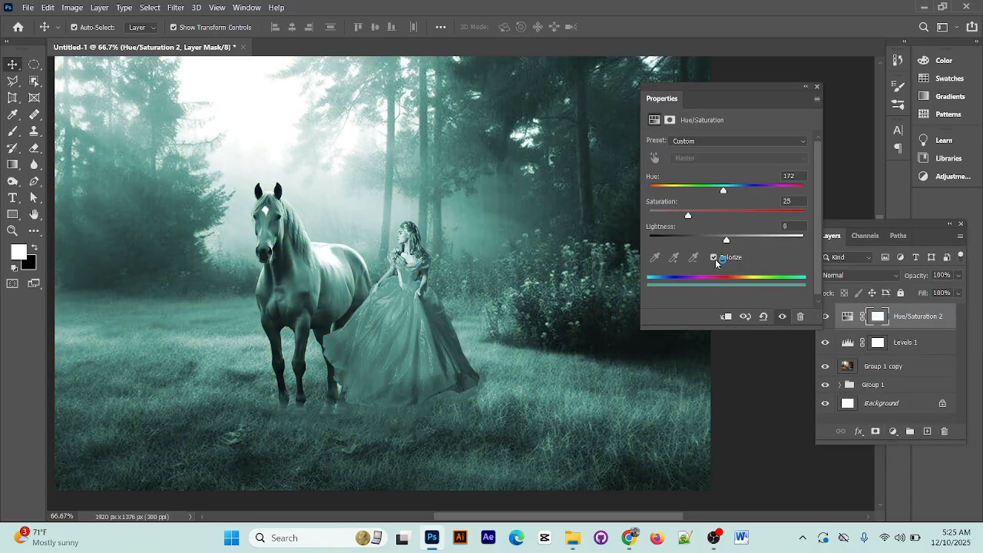
click(714, 258)
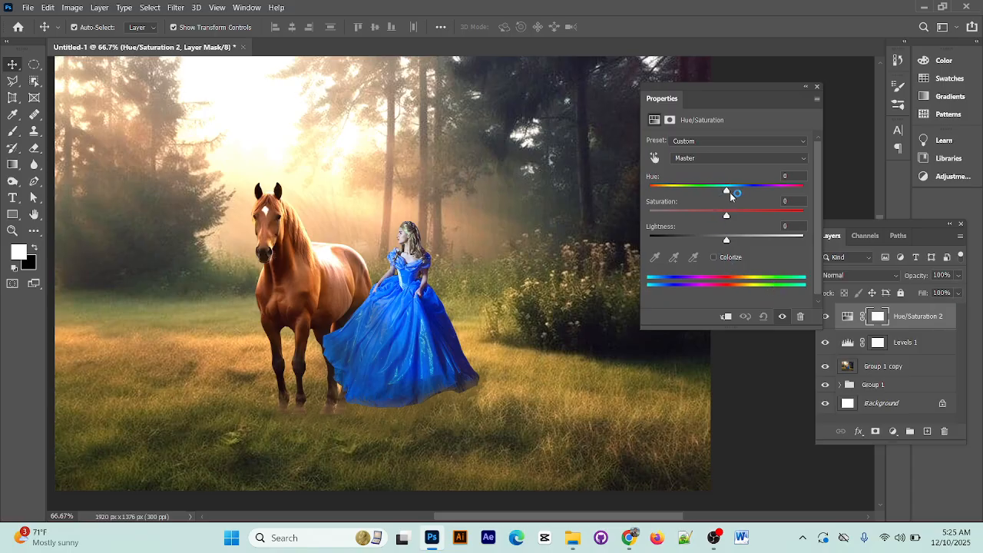
drag(732, 196, 739, 223)
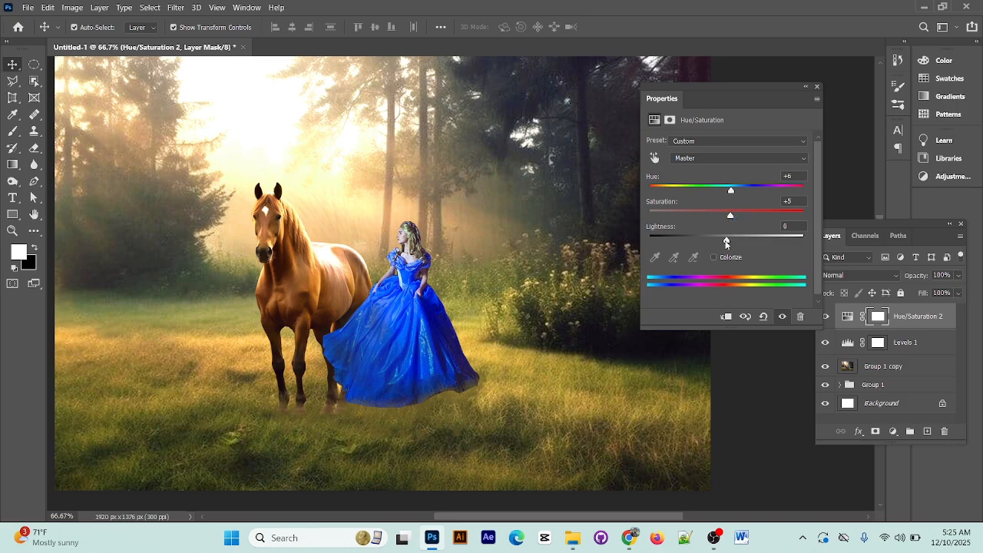
mouse_move(726, 239)
mouse_down()
mouse_move(736, 241)
mouse_move(723, 243)
mouse_up()
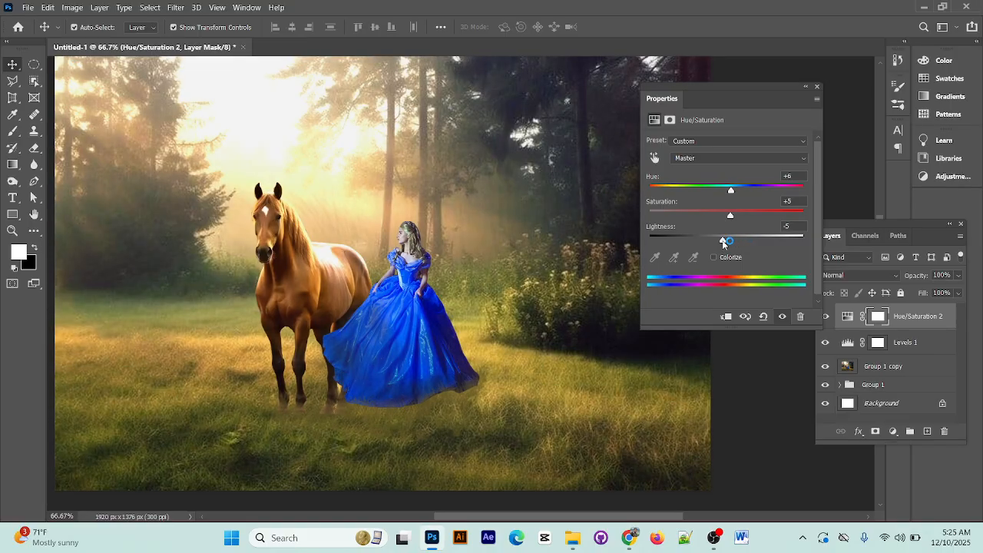
Raise the hue of the Hue/Saturation adjustment to +11, fine-tune its saturation, and close the adjustment settings
drag(732, 191, 736, 191)
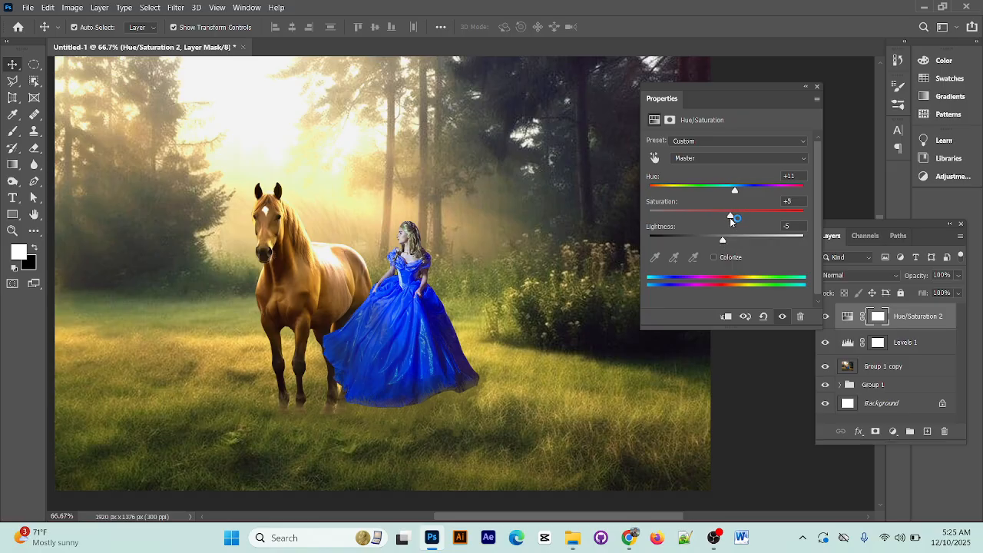
drag(731, 219, 737, 220)
drag(739, 217, 730, 217)
click(802, 63)
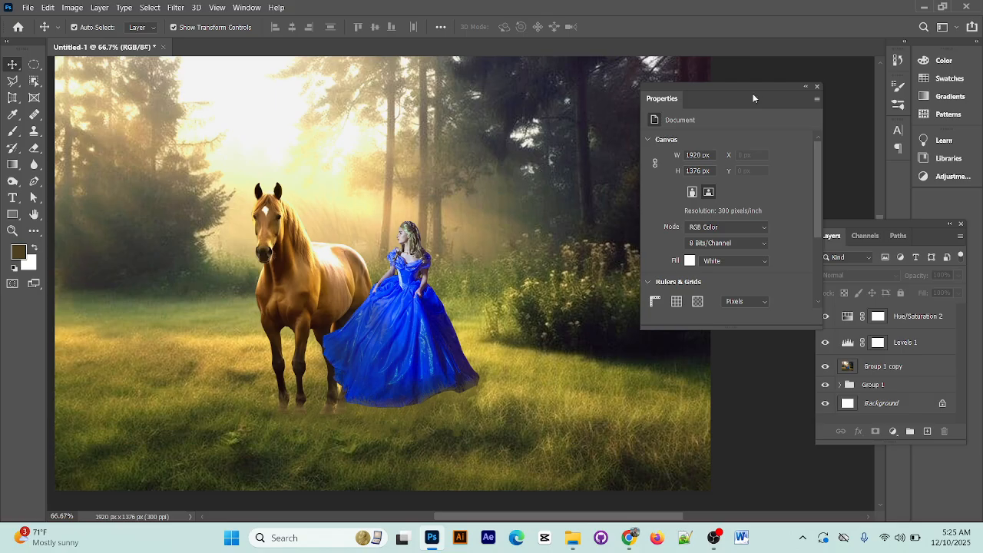
click(817, 86)
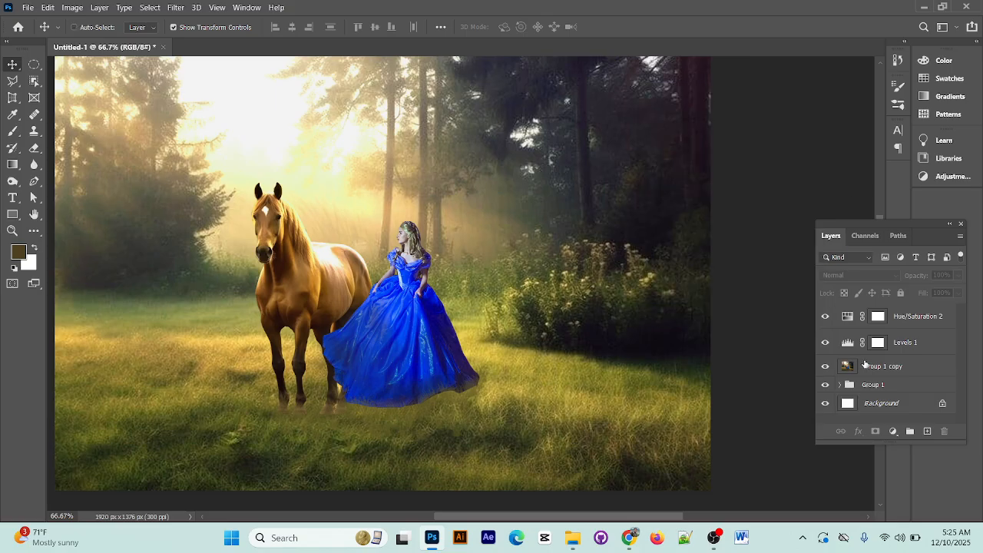
Fit the whole composite in view, switch to the job sheet PDF in Chrome, and examine sample Image 2.0 and its instructions
key(ctrl+minus)
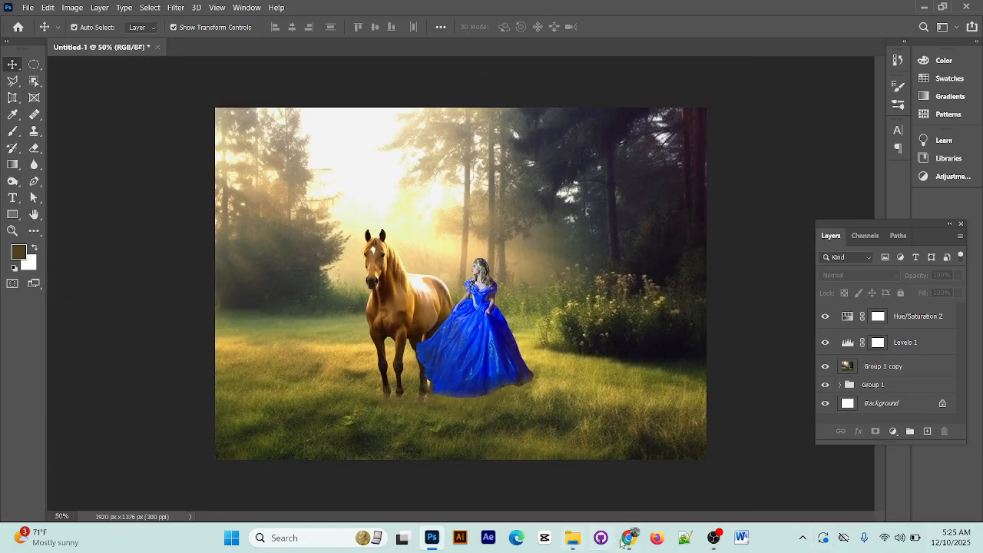
click(629, 538)
scroll(607, 399, down, 5)
scroll(623, 414, up, 2)
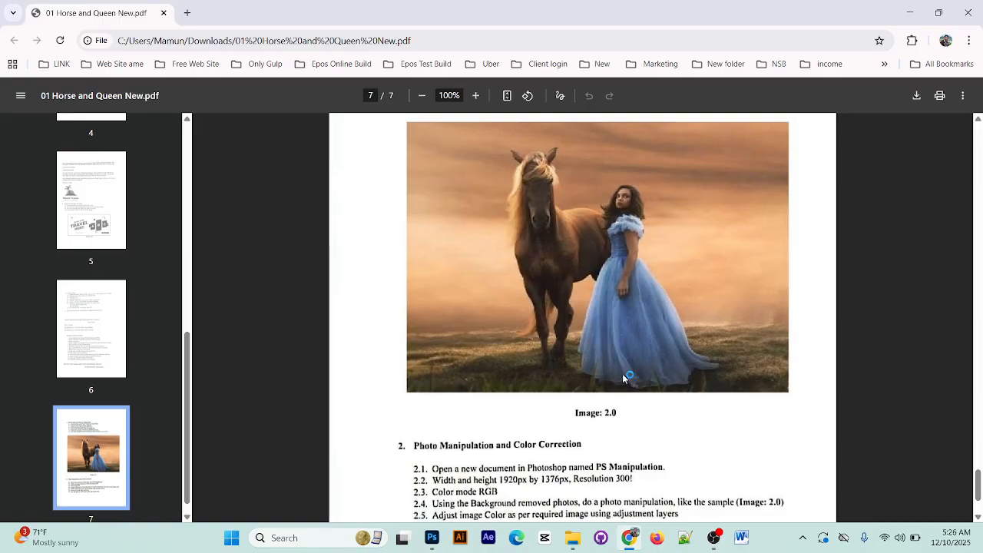
scroll(714, 422, up, 2)
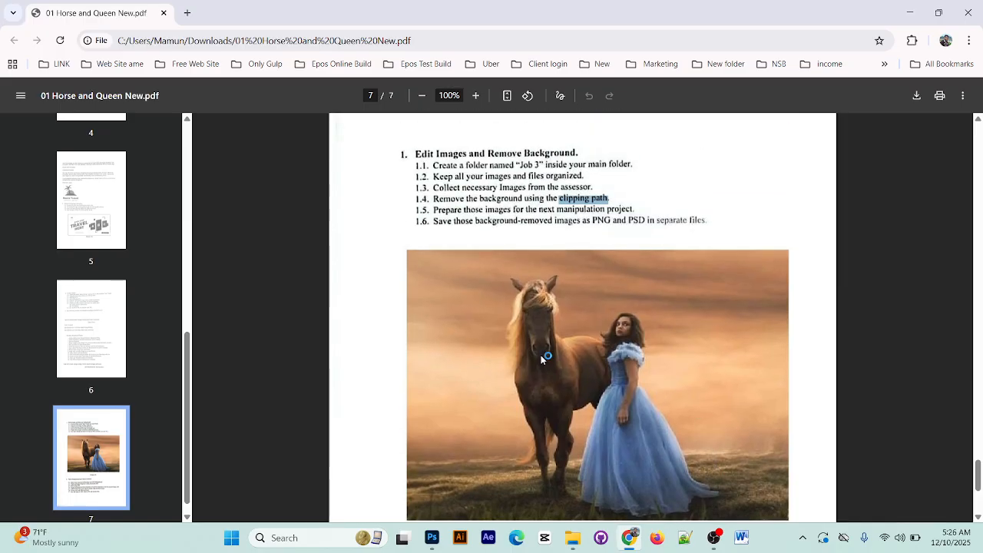
Compare sample Image 2.0 in the job sheet PDF with the Photoshop composite, ending back in Photoshop
scroll(706, 399, down, 5)
scroll(794, 334, up, 3)
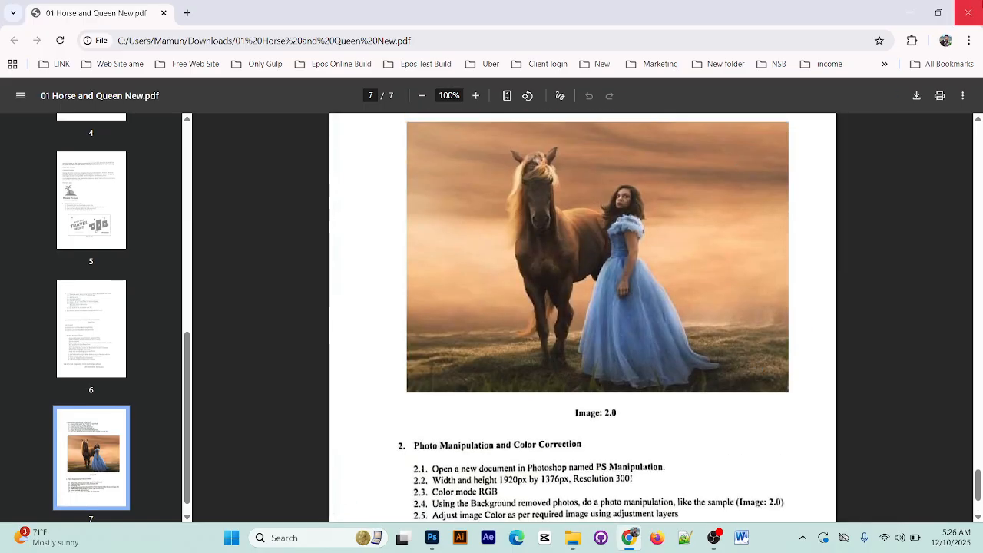
click(909, 12)
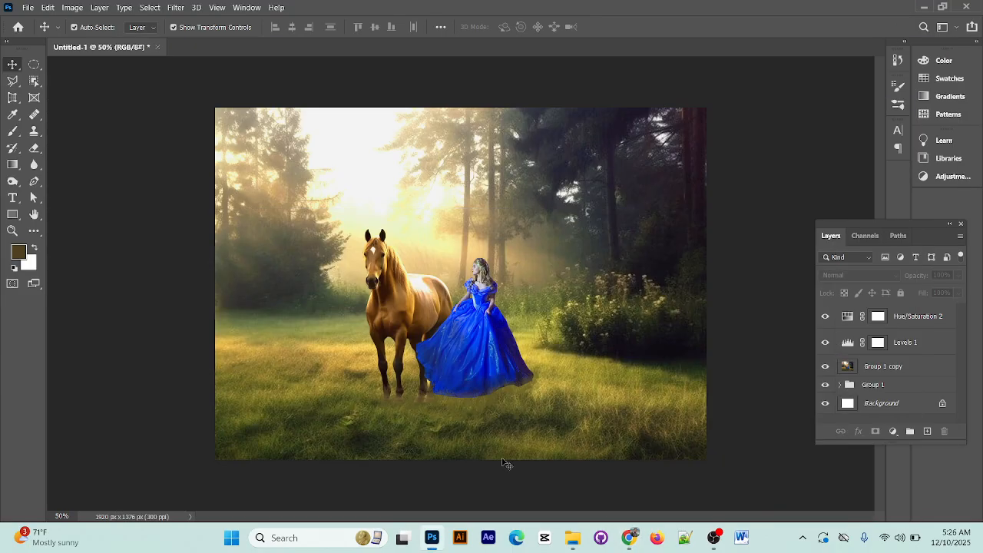
mouse_move(629, 537)
click(628, 493)
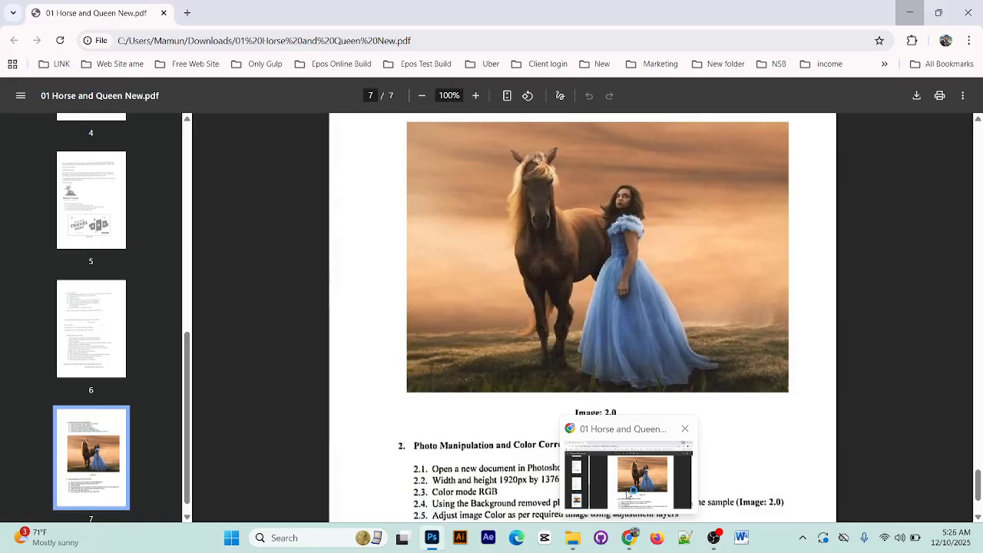
click(627, 494)
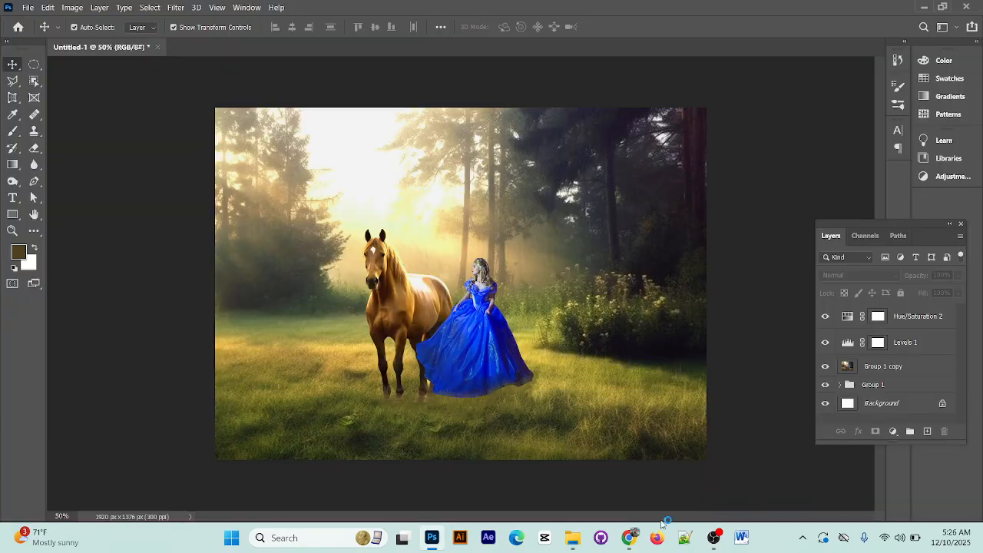
click(630, 539)
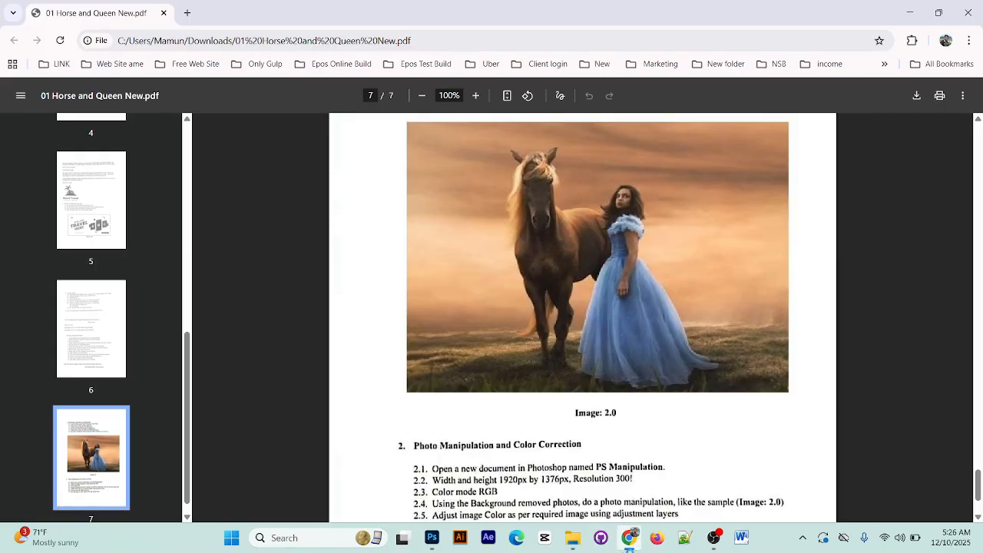
click(627, 544)
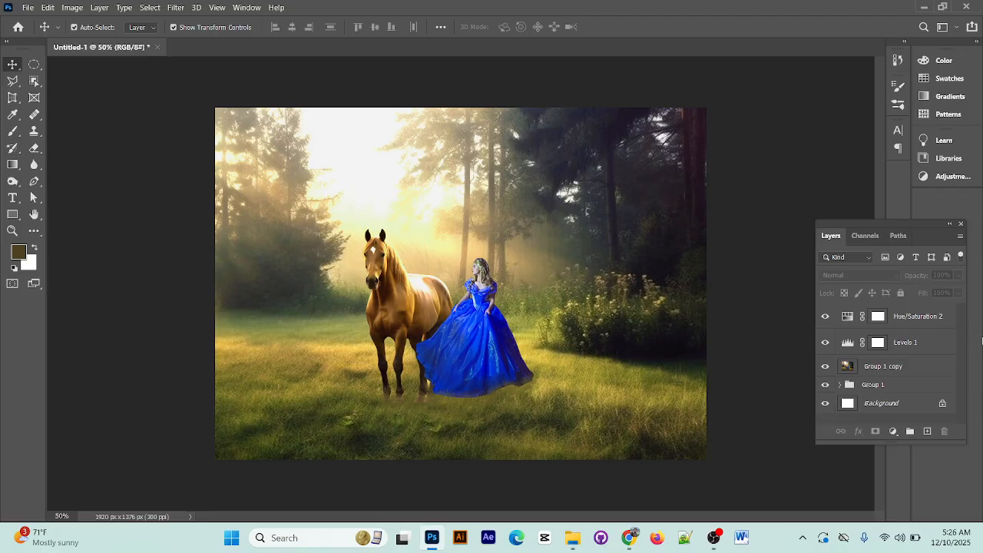
Enlarge the merged Group 1 copy layer around its centre to about 122% width and 120% height, shift it slightly upward, and deselect it
click(891, 368)
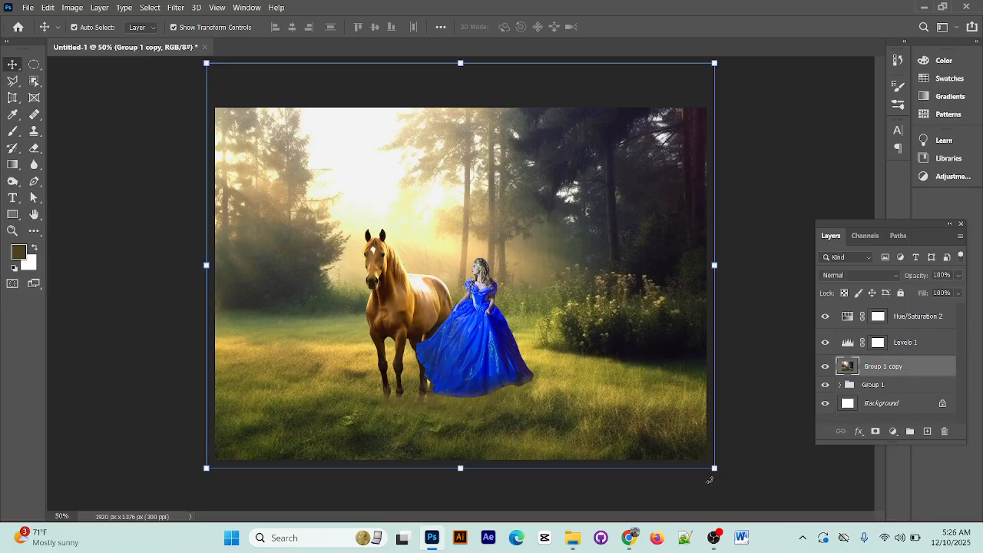
drag(714, 467, 771, 509)
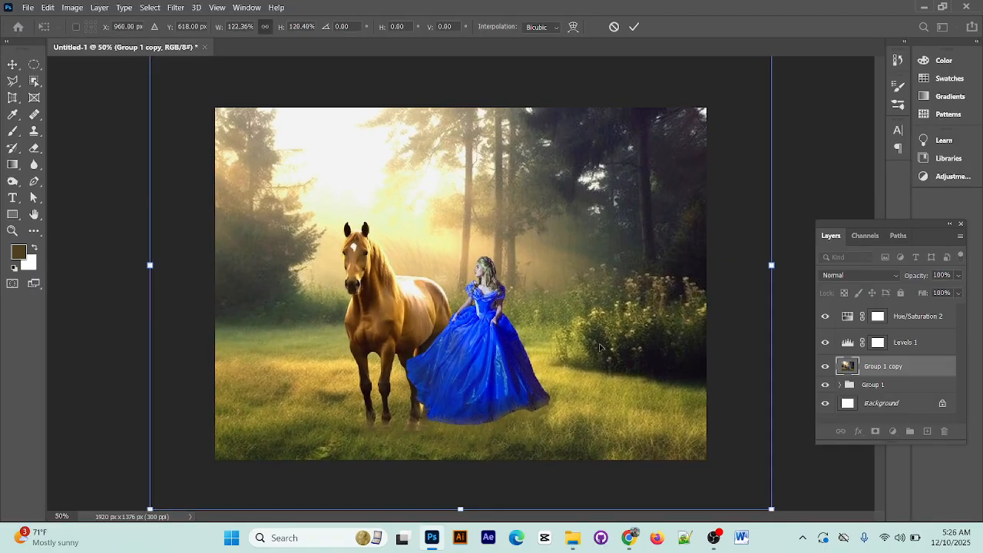
mouse_move(562, 311)
mouse_down()
mouse_move(562, 294)
mouse_move(562, 308)
mouse_up()
click(634, 27)
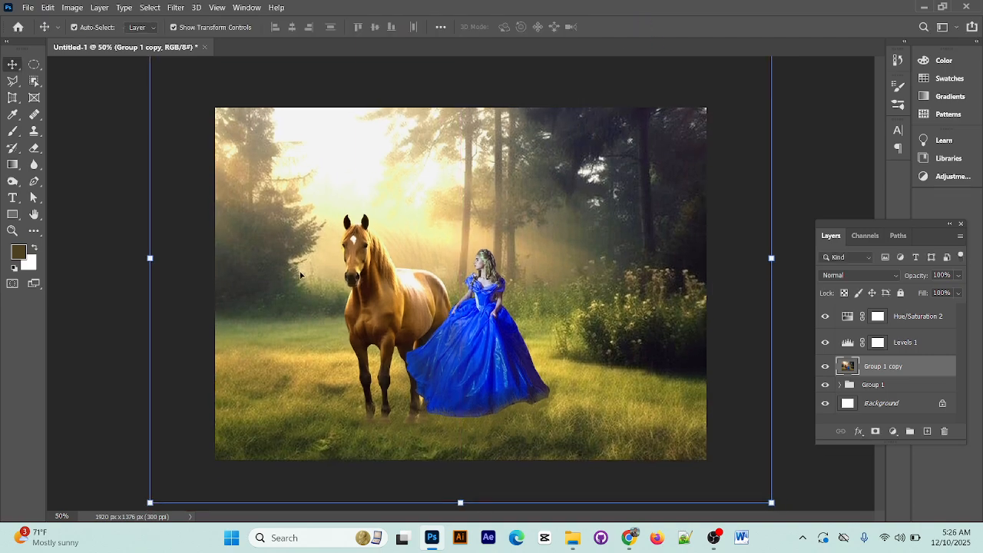
click(836, 147)
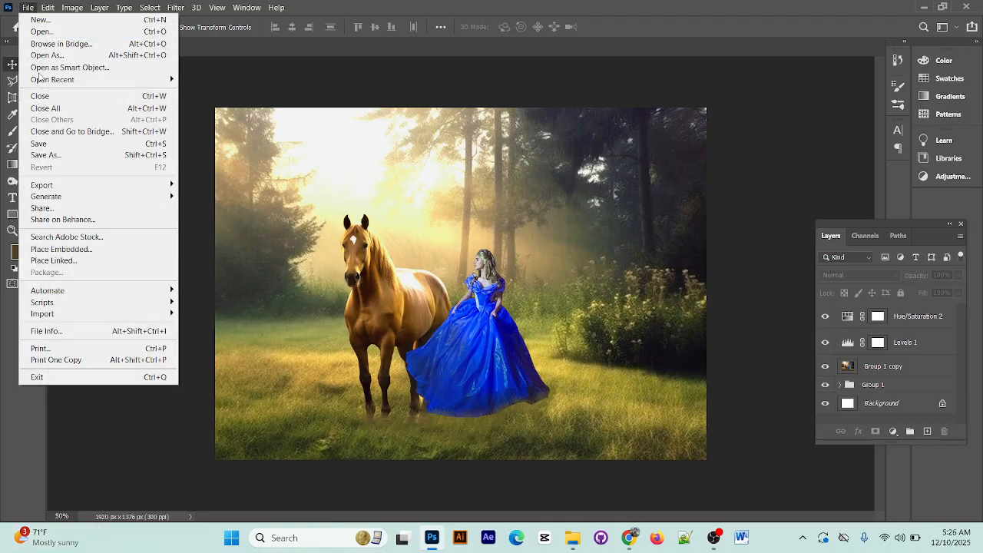
Save the composite as a layered Photoshop file named JOB 3 in the JOB 3 folder with Maximize Compatibility, and hide the layer list
click(28, 8)
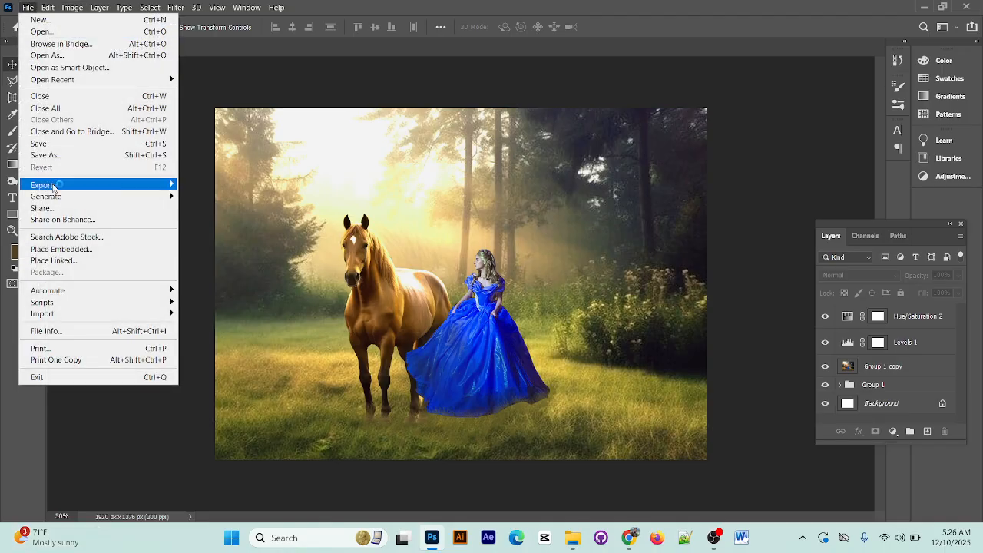
click(66, 143)
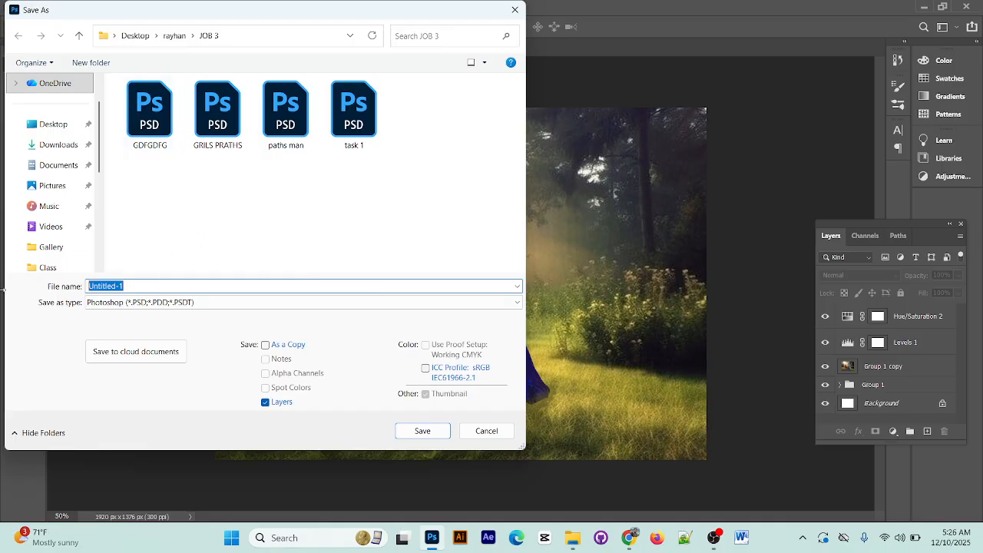
text(JOB 3)
click(424, 431)
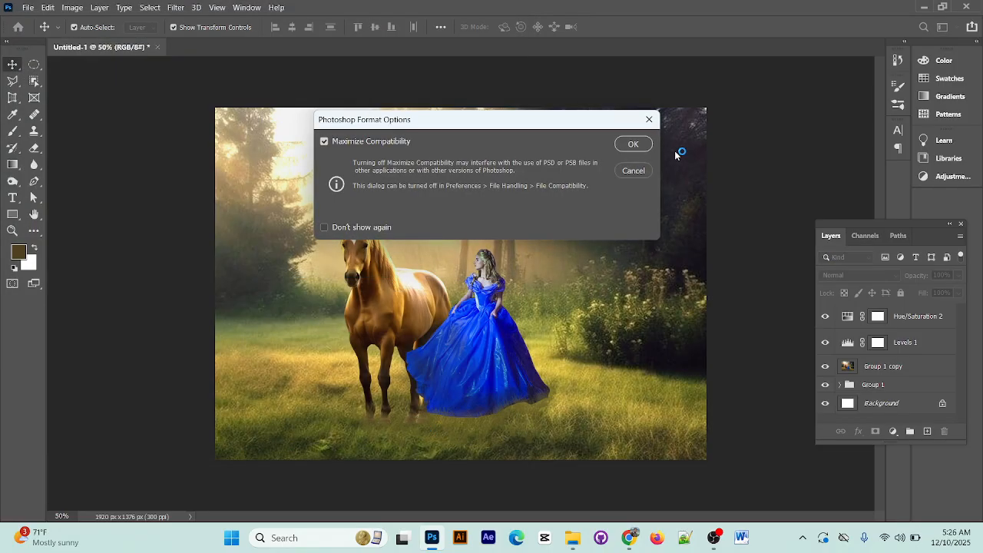
click(633, 145)
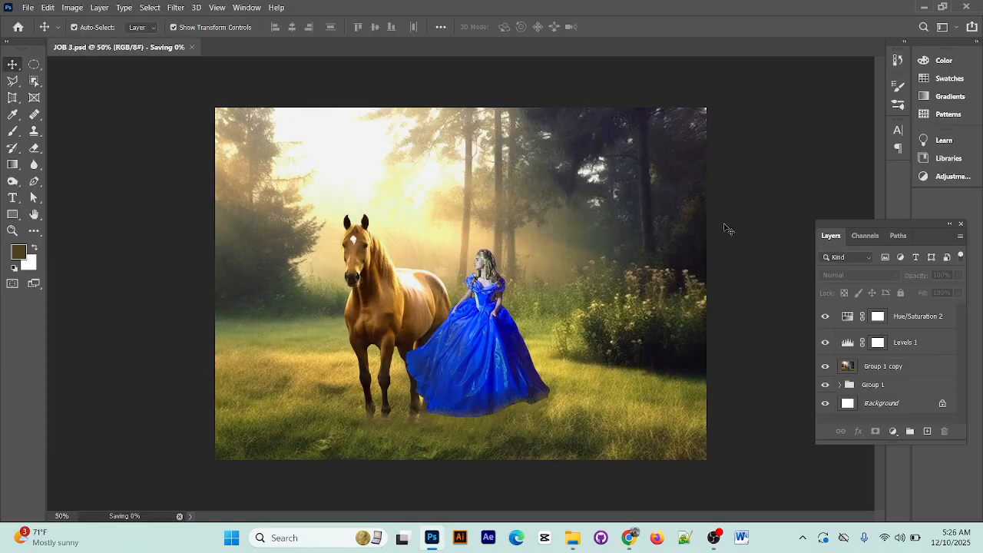
click(960, 223)
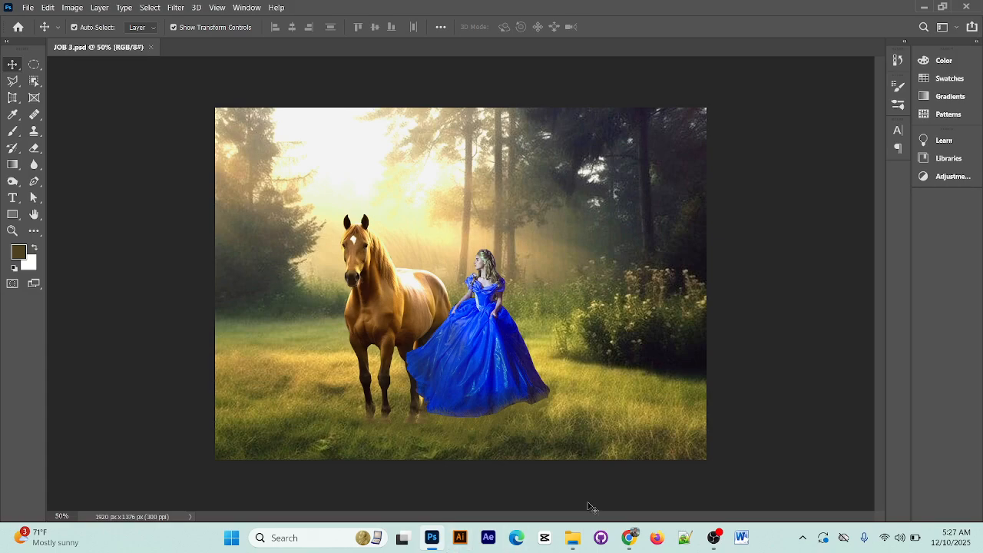
click(713, 537)
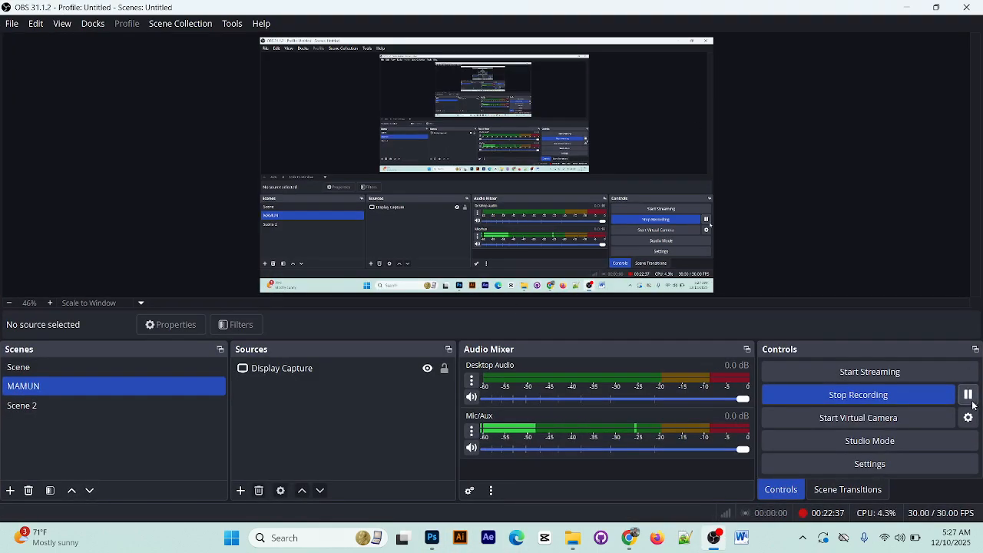